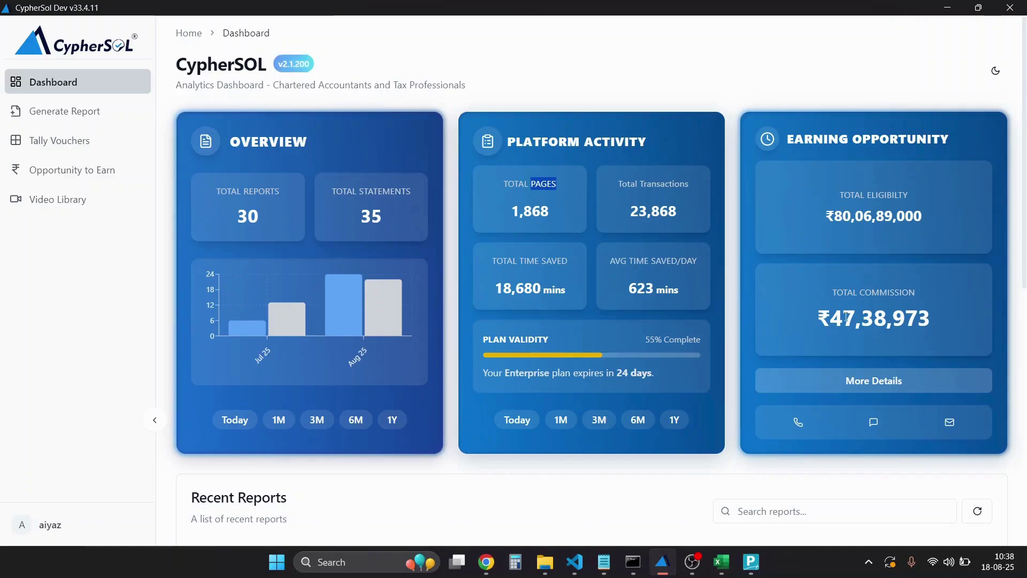
# Look over the dashboard's recent reports and open the report generator.
pyautogui.scroll(-3, 846, 317)
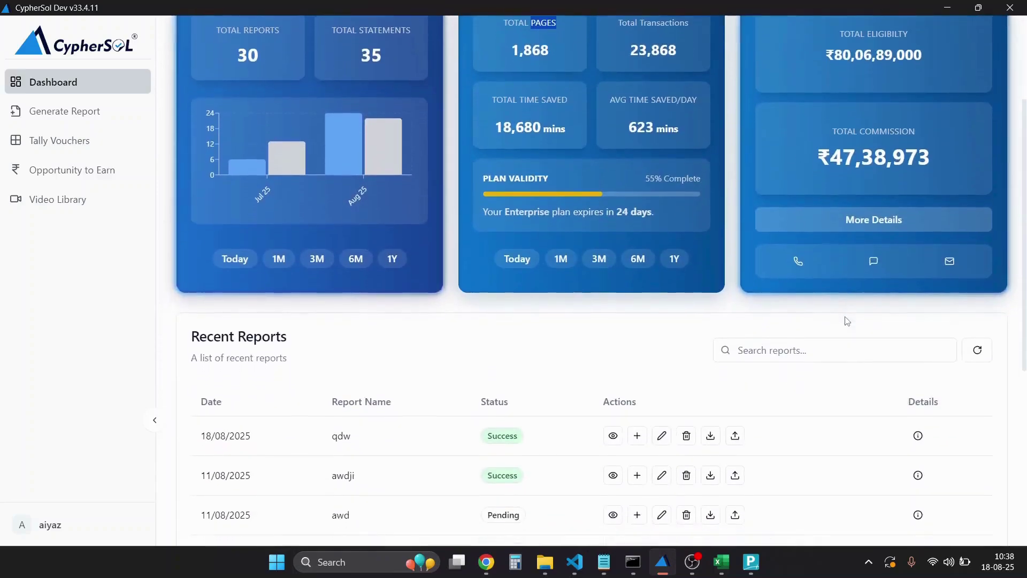
pyautogui.scroll(-1, 847, 320)
pyautogui.scroll(-1, 847, 320)
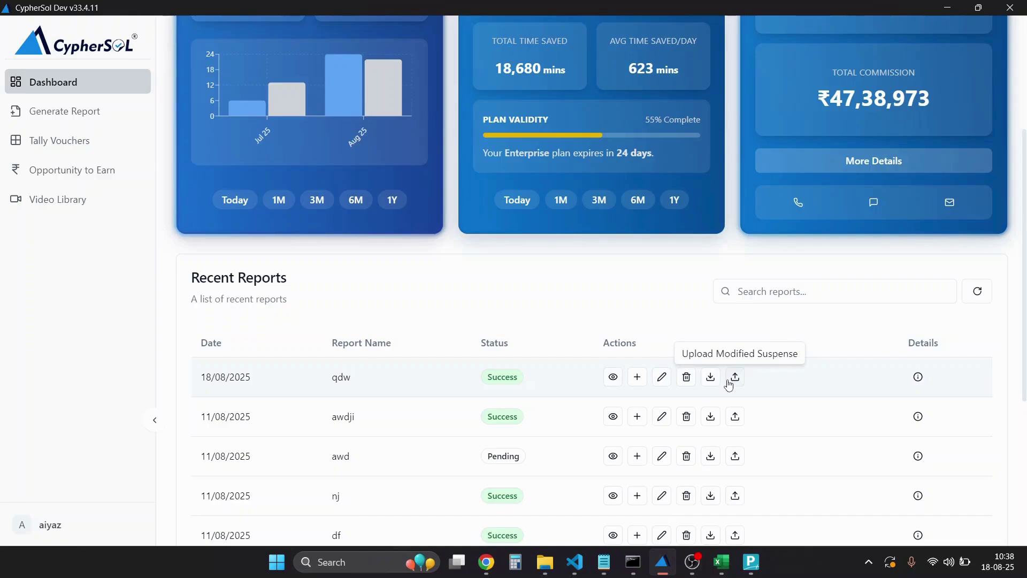
pyautogui.click(111, 110)
pyautogui.scroll(3, 378, 167)
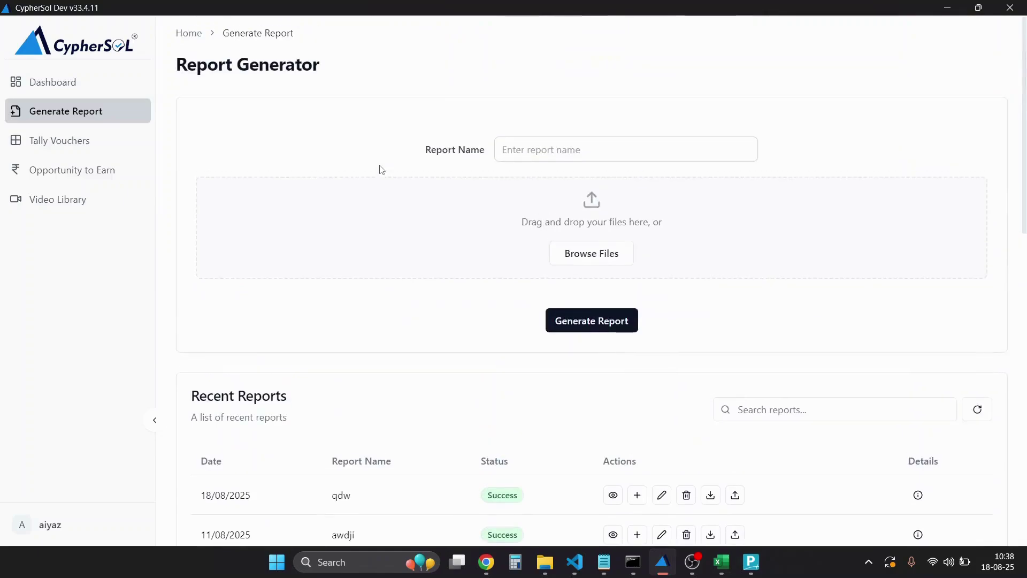
# Try to load the client's Transactions workbook from the Downloads folder into the new report.
pyautogui.click(571, 252)
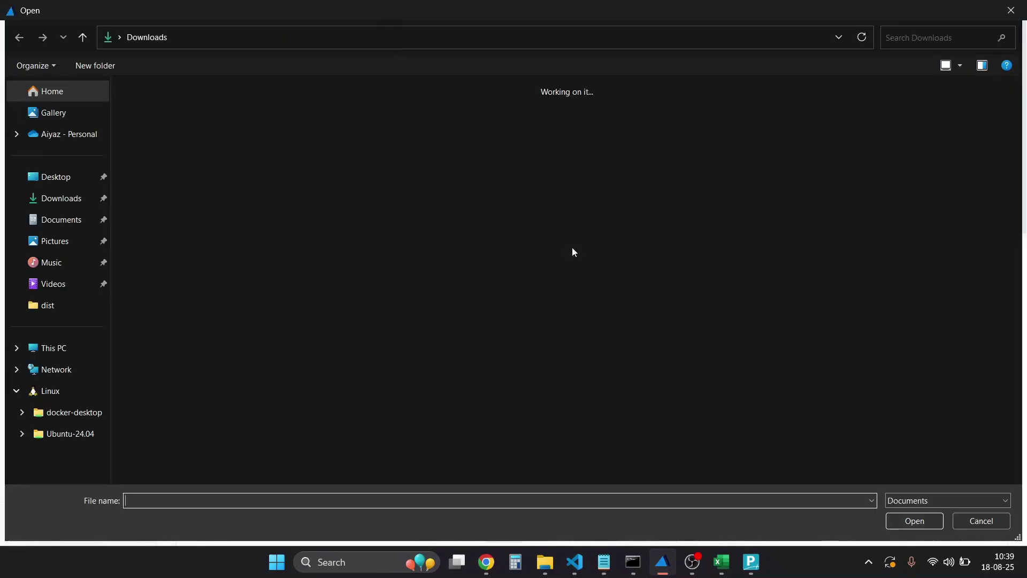
pyautogui.click(906, 39)
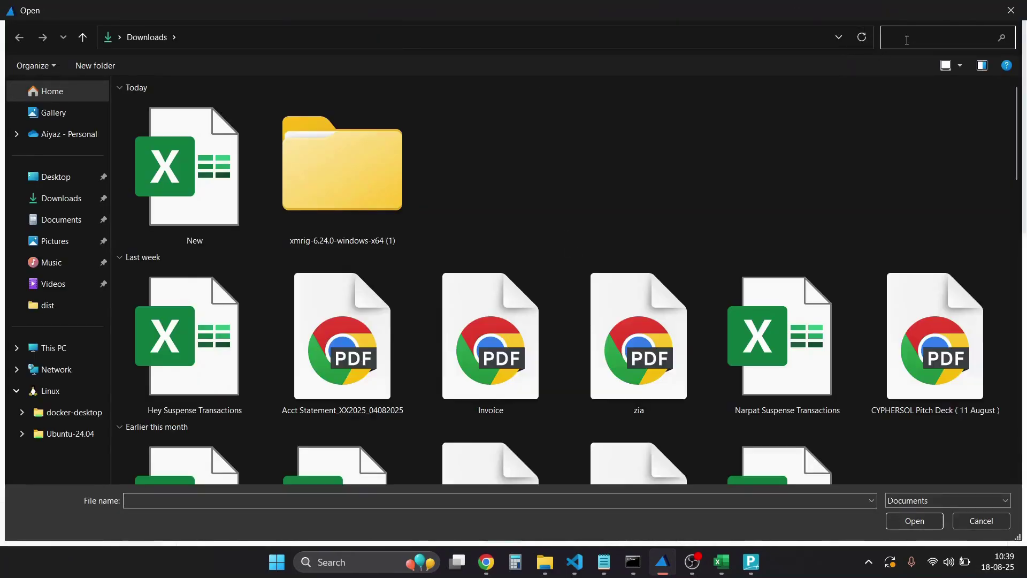
pyautogui.write('narpat')
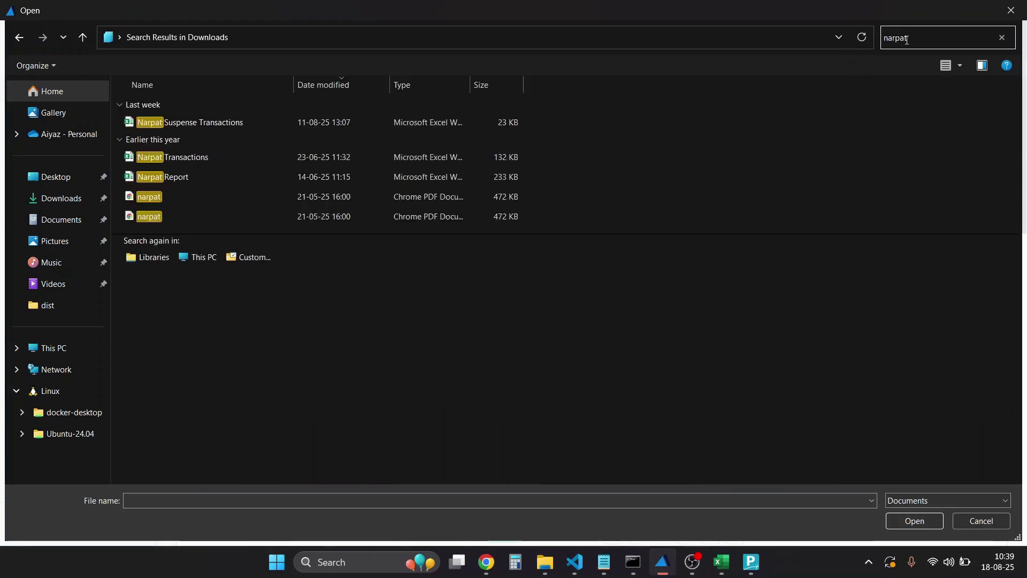
pyautogui.doubleClick(399, 156)
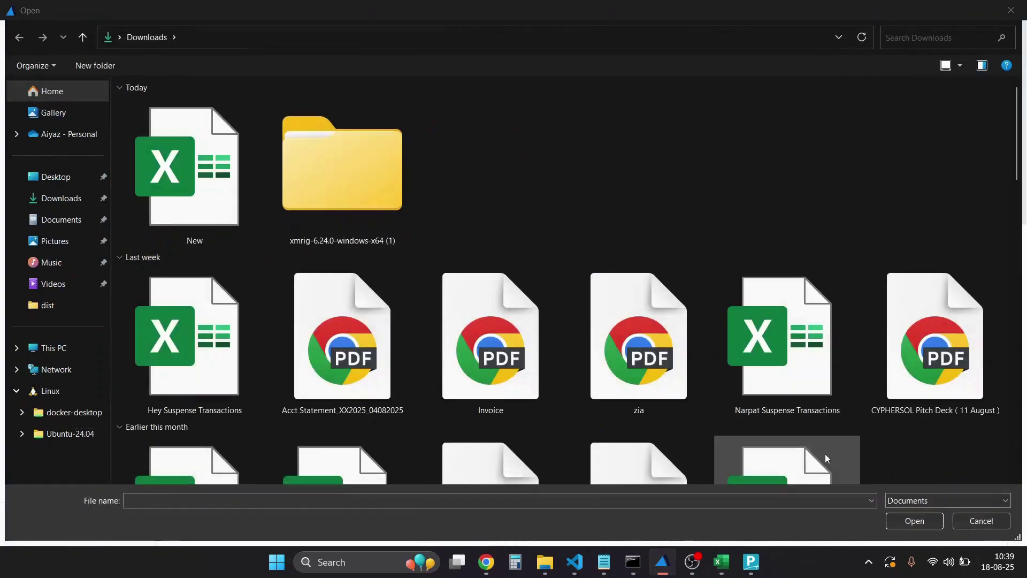
# Search Downloads for the client's name and add the matching Excel workbook of Transactions to the report.
pyautogui.click(920, 37)
pyautogui.write('nar')
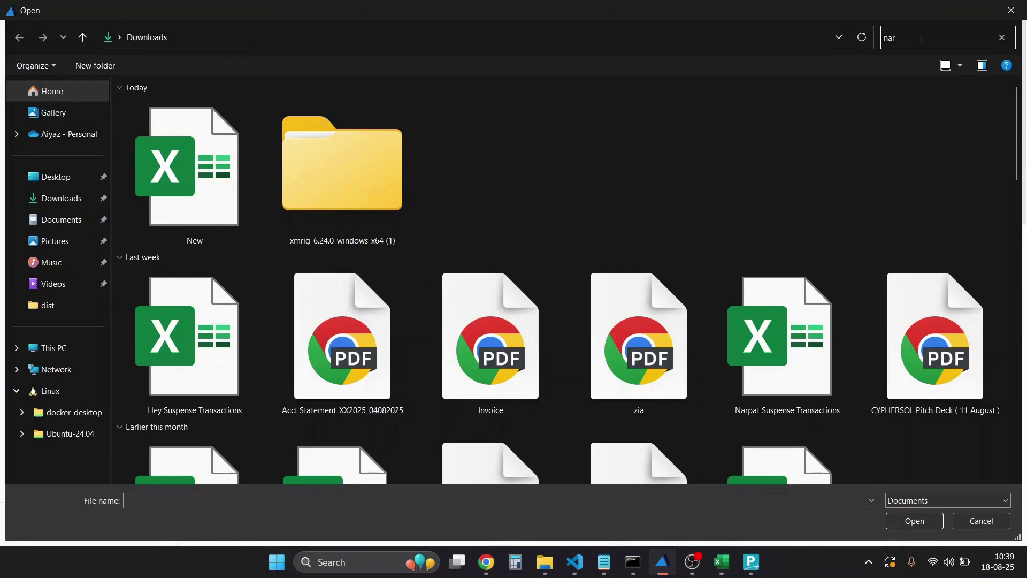
pyautogui.write('pat')
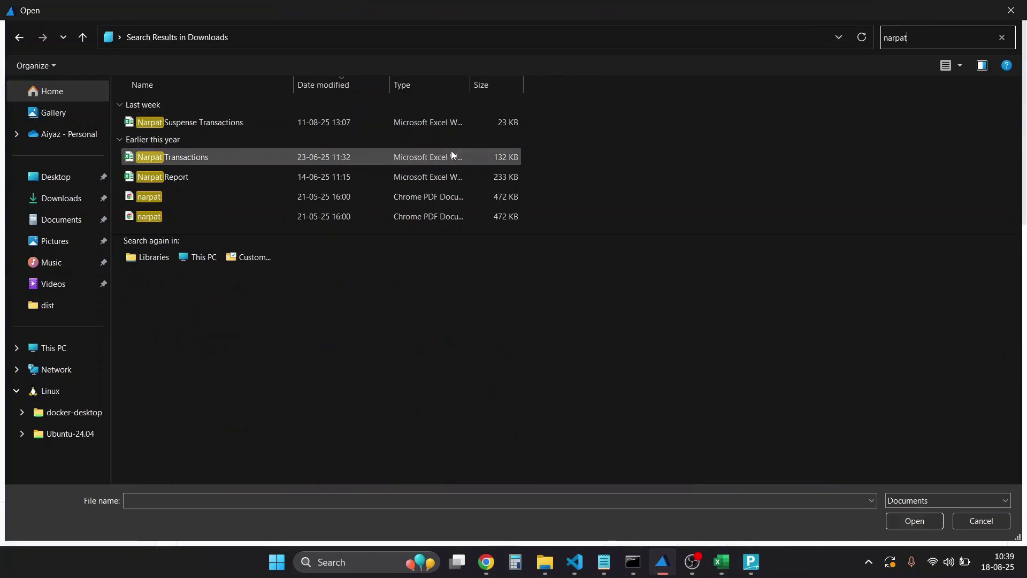
pyautogui.click(451, 150)
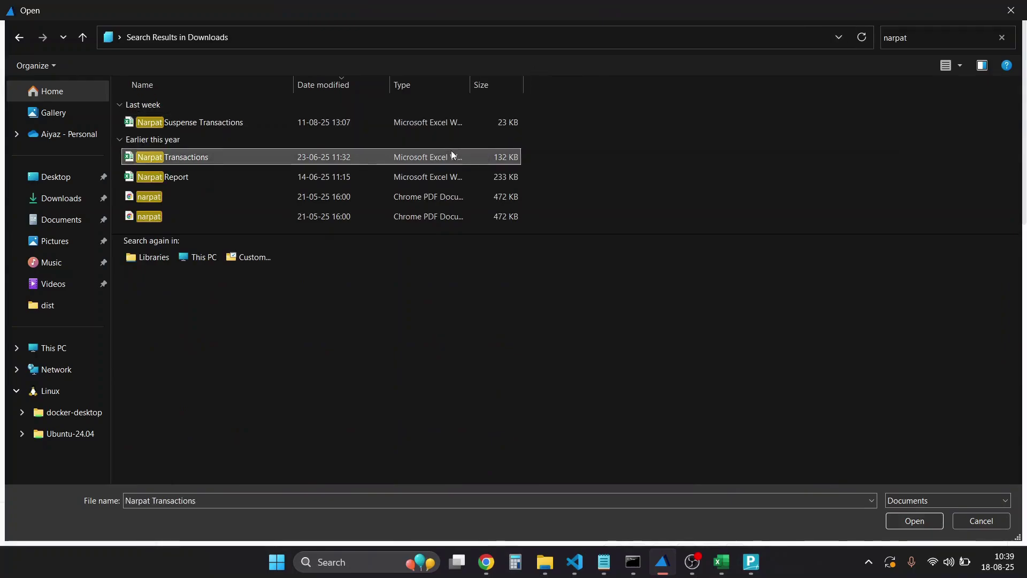
pyautogui.click(897, 519)
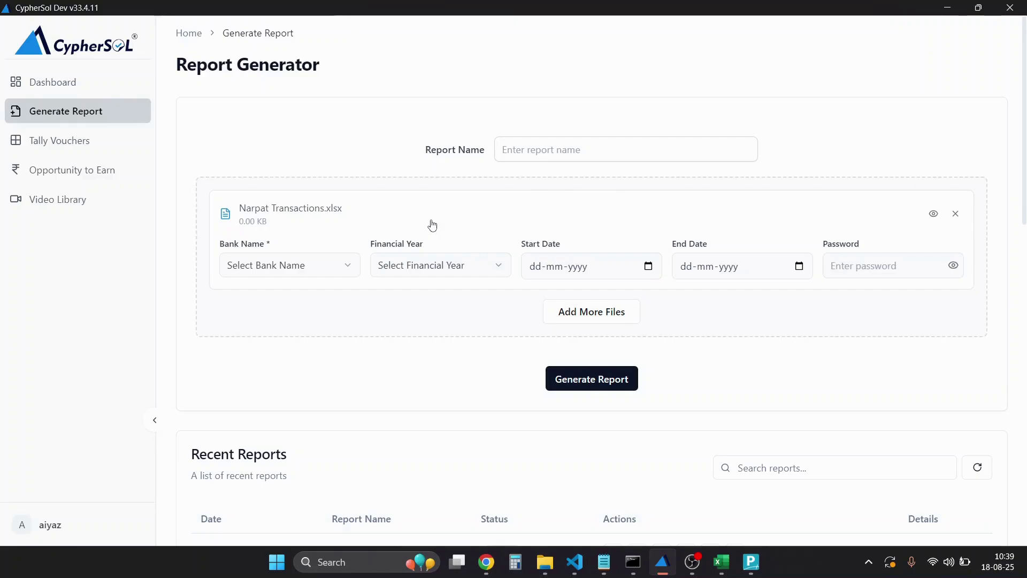
# Name the report Demo, set the bank to HDFC Bank and the financial year to 2022-2023, and generate it.
pyautogui.click(547, 156)
pyautogui.write('Demo')
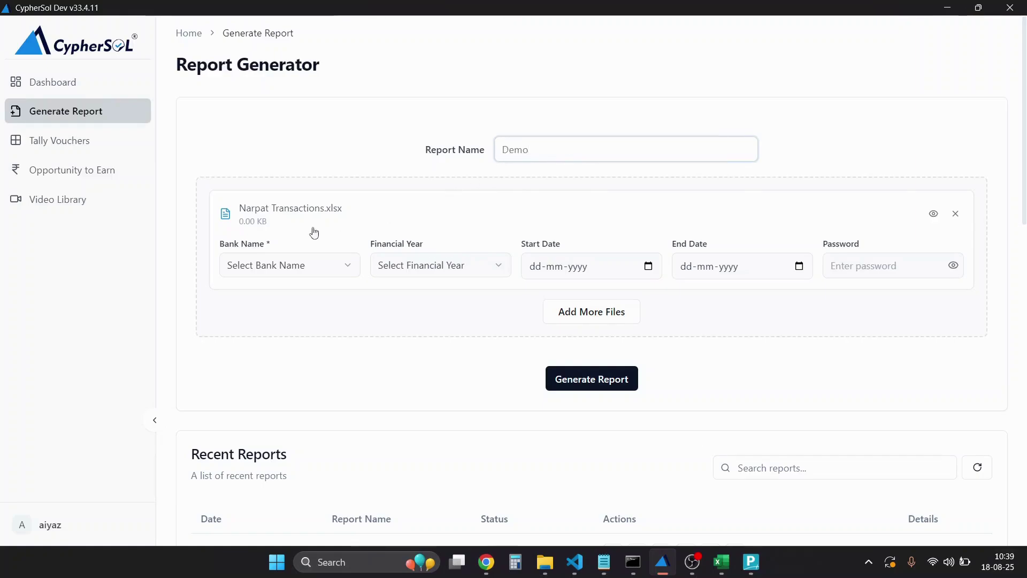
pyautogui.click(299, 264)
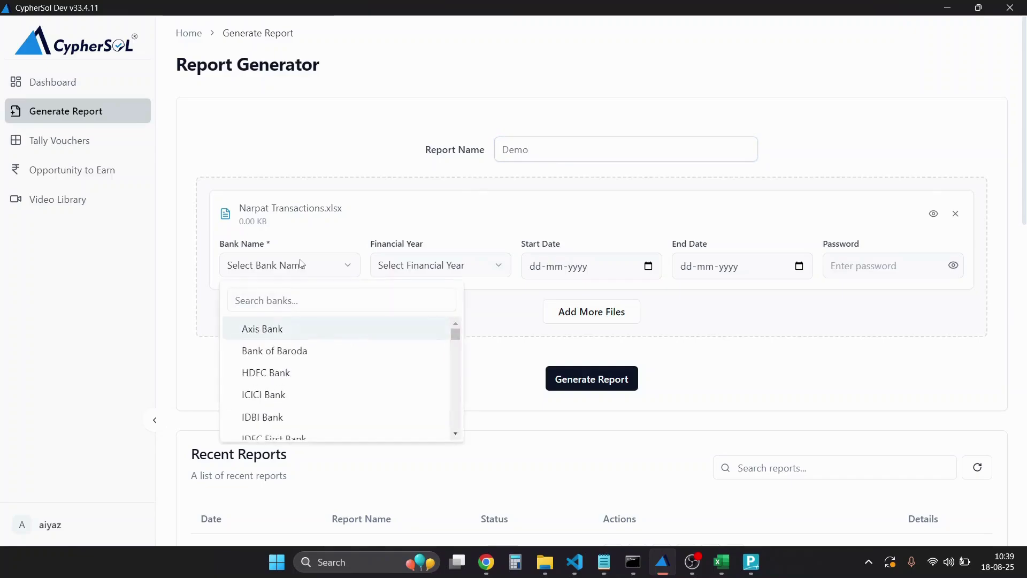
pyautogui.click(287, 374)
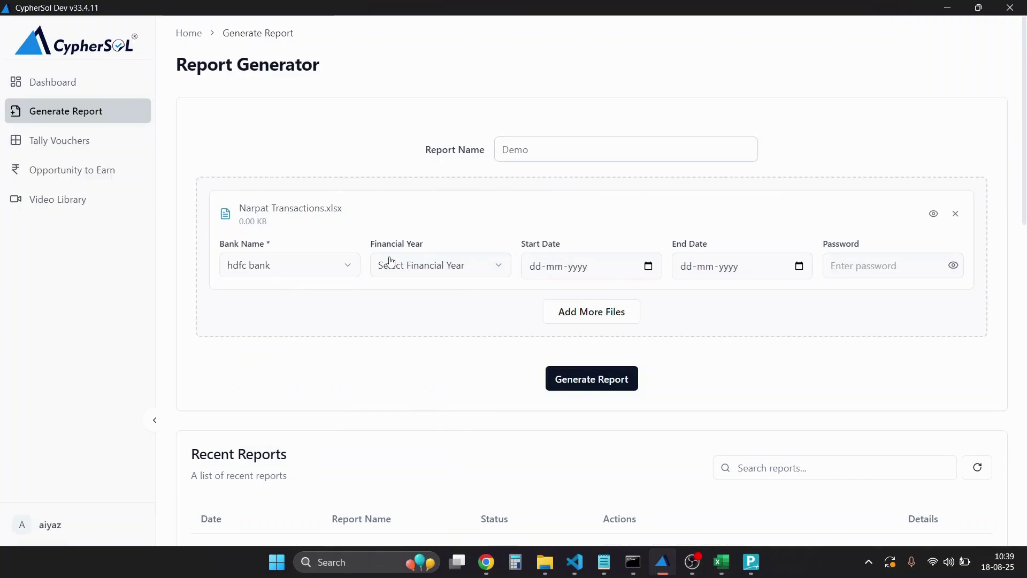
pyautogui.click(470, 274)
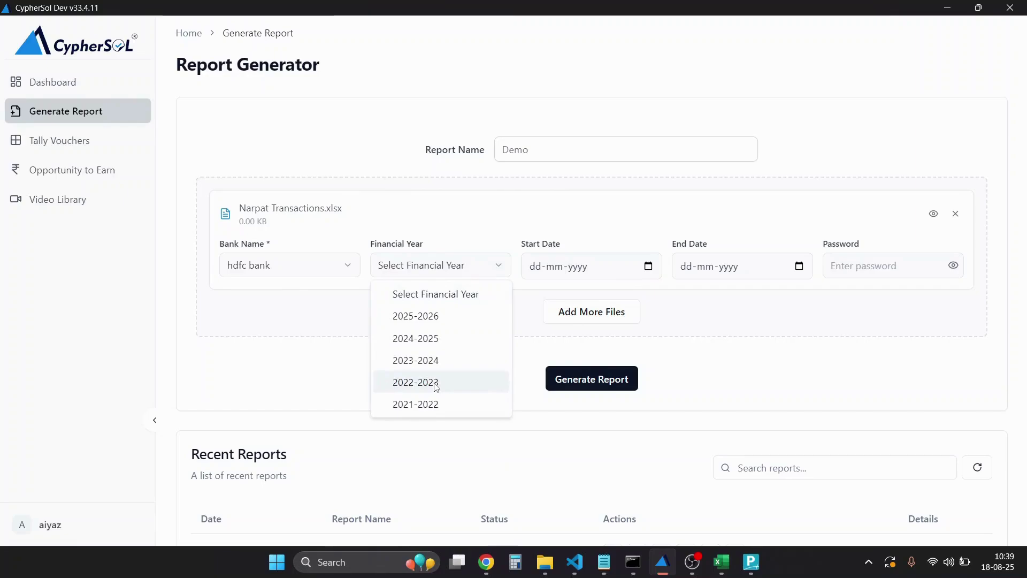
pyautogui.click(438, 388)
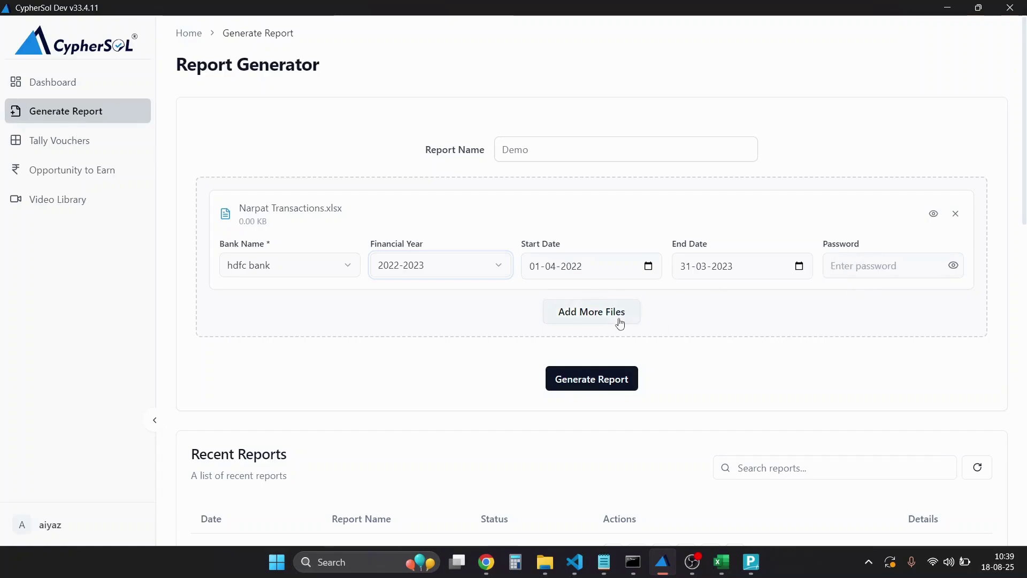
pyautogui.click(598, 377)
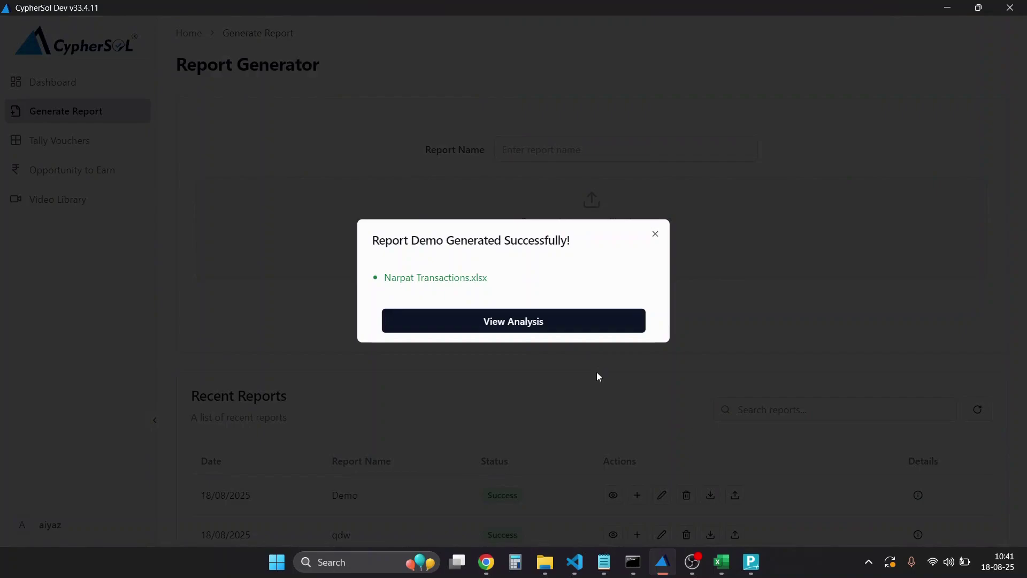
# Open the generated report's analysis and review the debtor transactions behind the Income / Receipts chart.
pyautogui.click(503, 319)
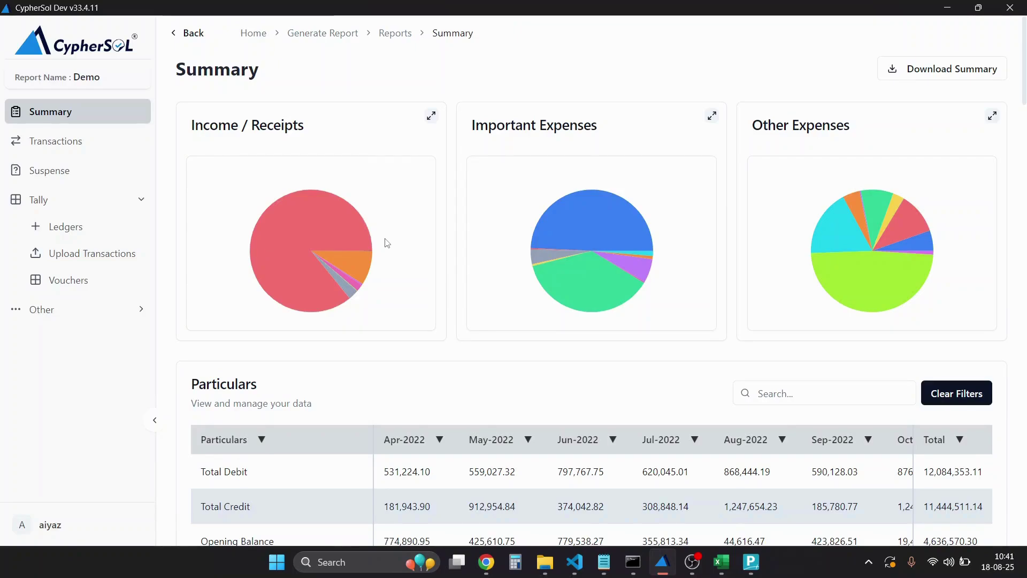
pyautogui.moveTo(339, 220)
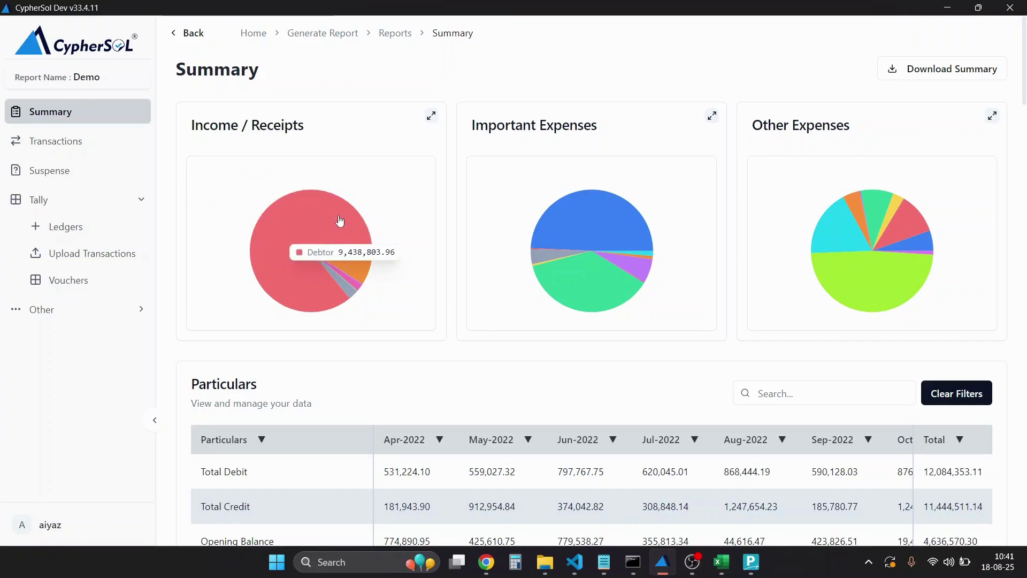
pyautogui.click(302, 221)
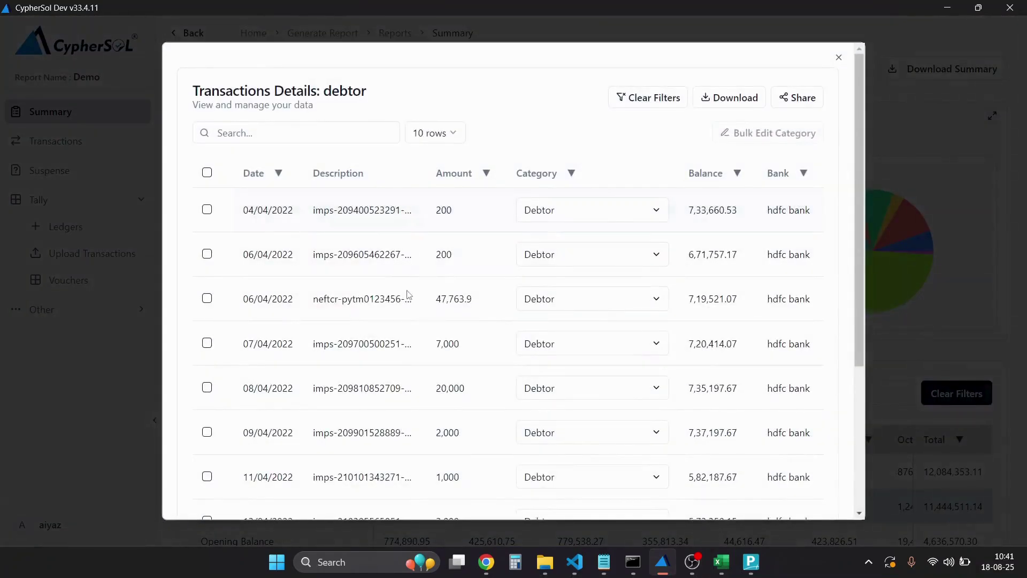
pyautogui.scroll(-2, 409, 304)
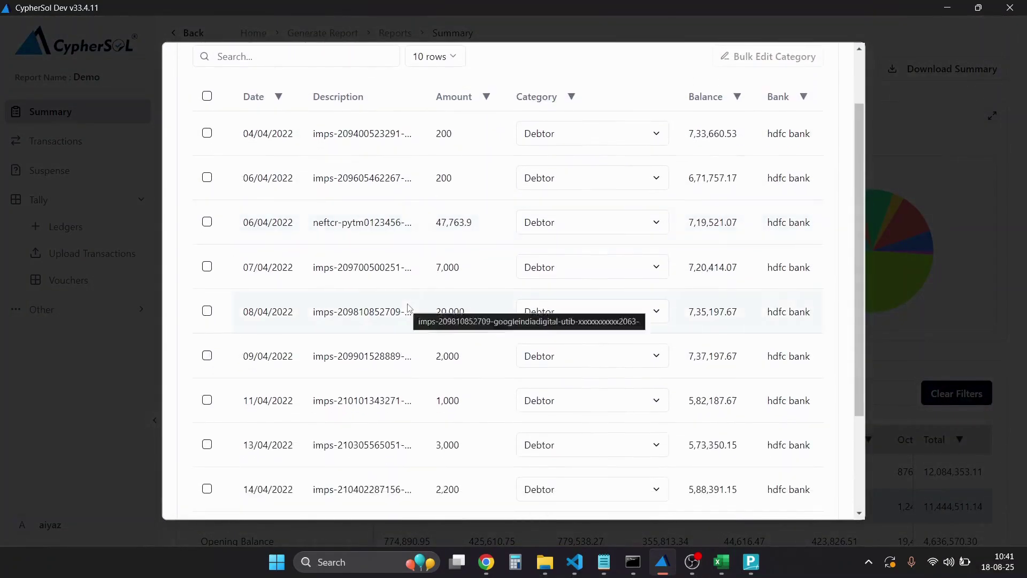
pyautogui.scroll(-3, 408, 304)
pyautogui.scroll(10, 408, 304)
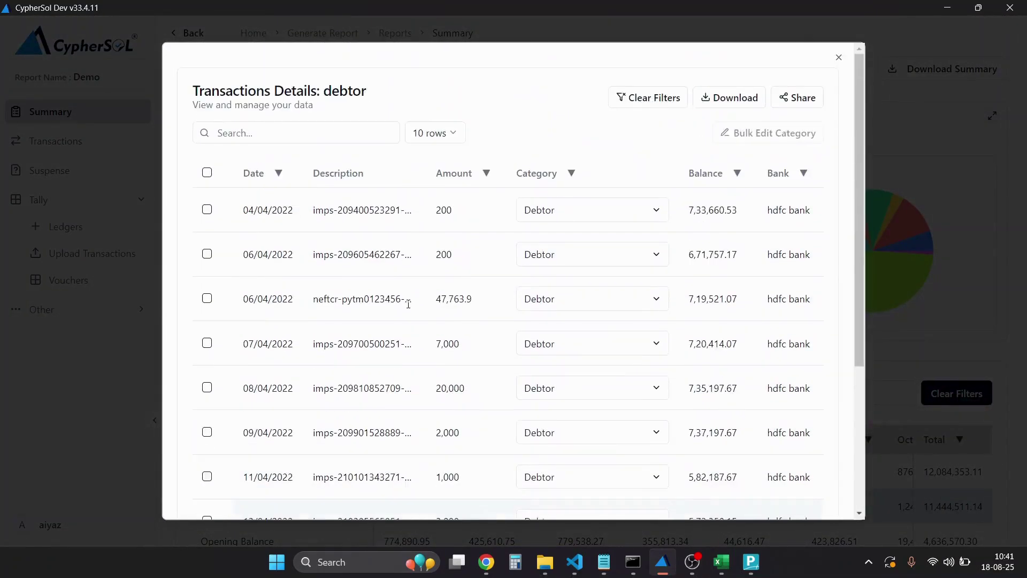
pyautogui.click(839, 57)
# Examine the monthly figures and totals in the Summary's Particulars and Income / Receipts tables.
pyautogui.scroll(-3, 466, 184)
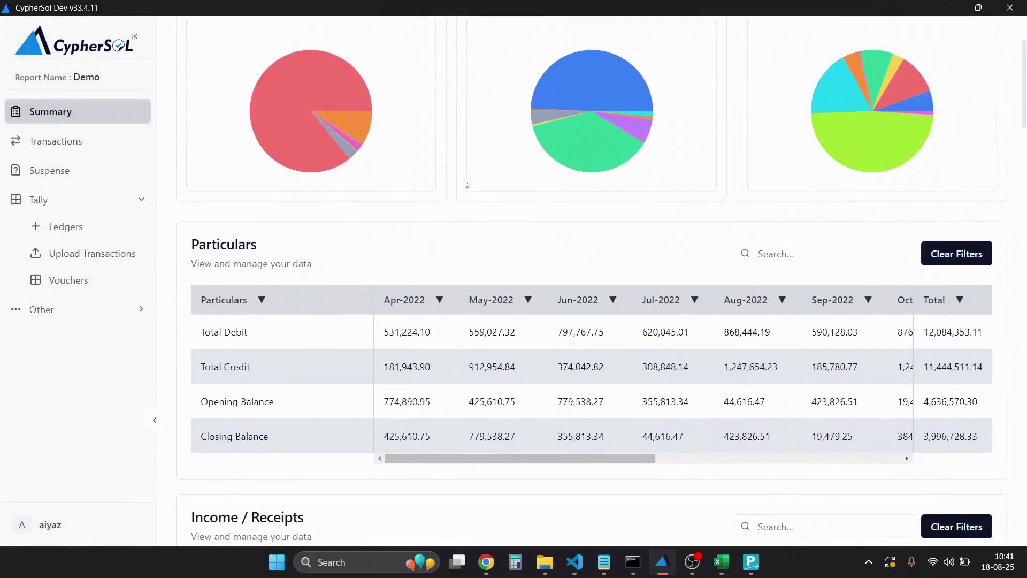
pyautogui.scroll(-1, 301, 345)
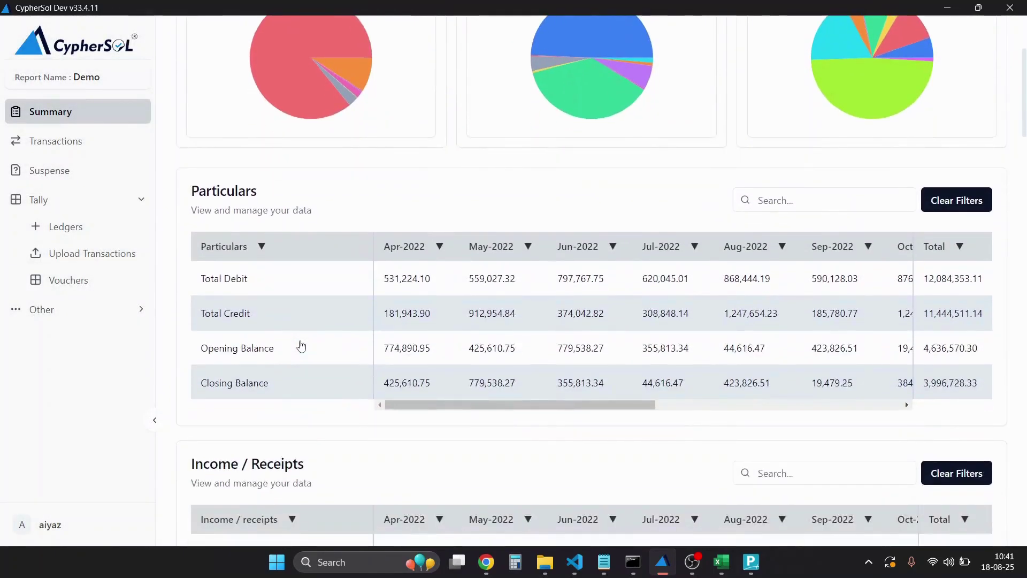
pyautogui.scroll(-1, 301, 345)
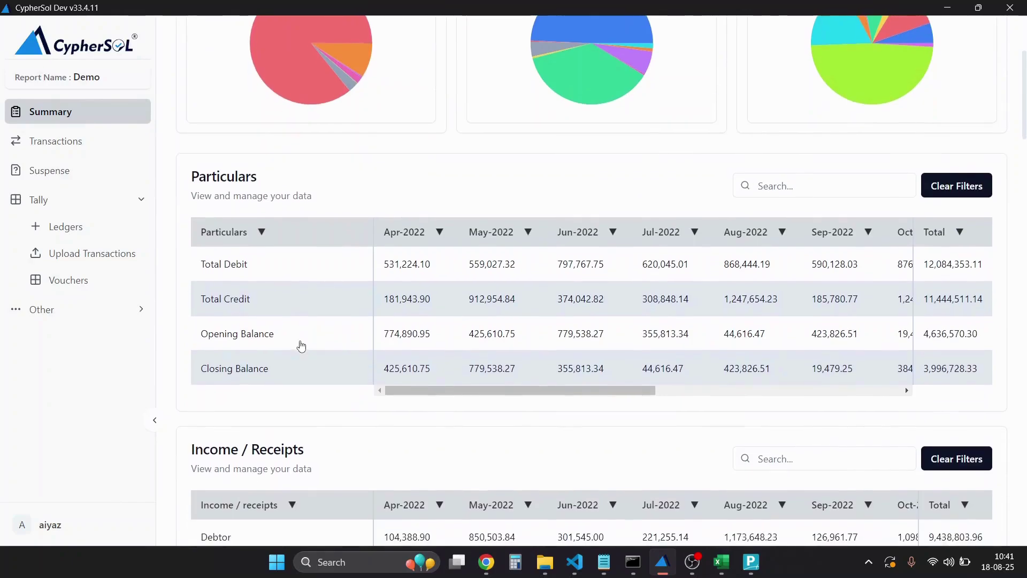
pyautogui.scroll(-1, 301, 346)
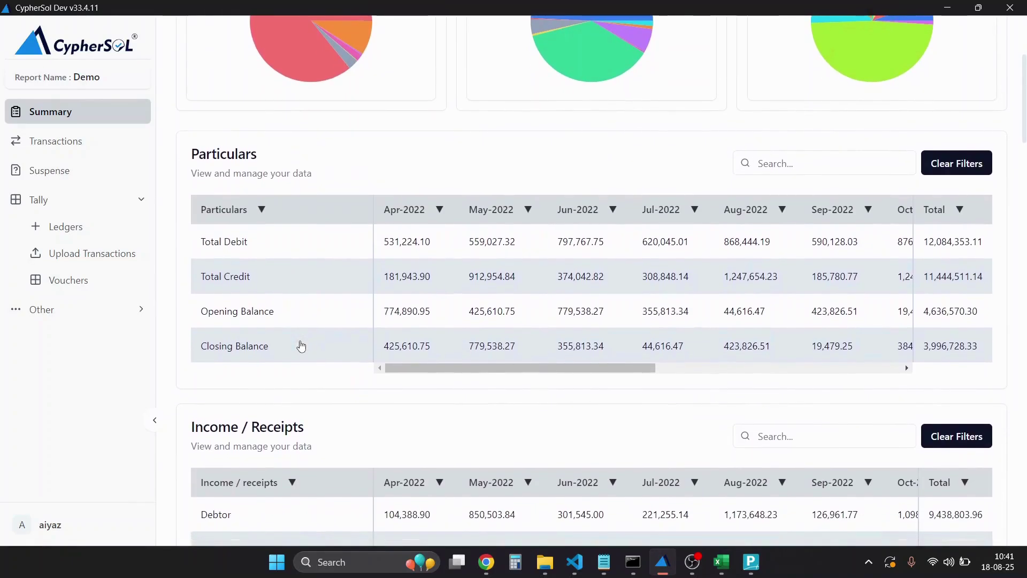
pyautogui.moveTo(493, 368); pyautogui.dragTo(743, 370)
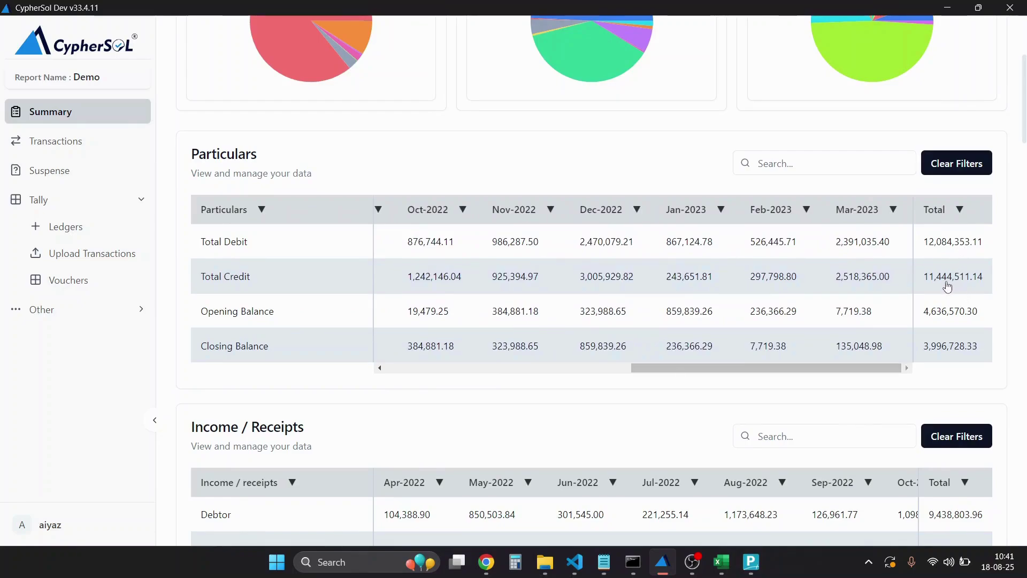
pyautogui.scroll(-2, 948, 287)
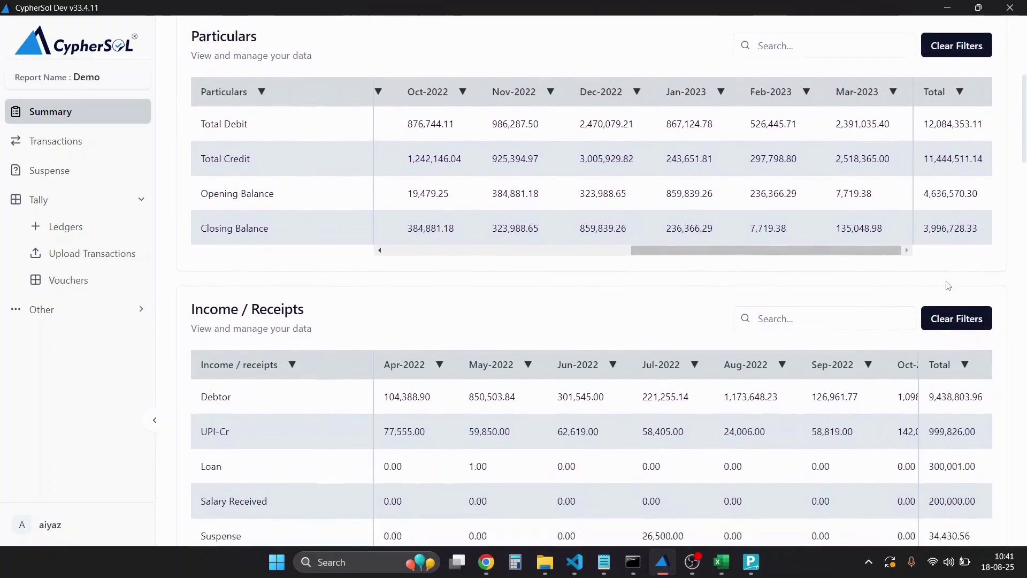
pyautogui.scroll(-2, 948, 286)
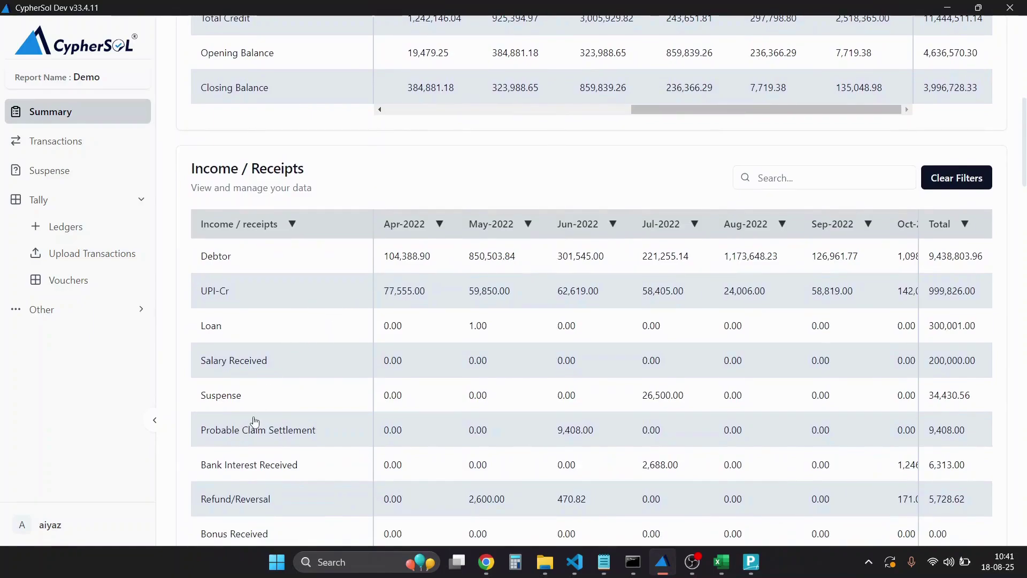
pyautogui.scroll(-2, 255, 422)
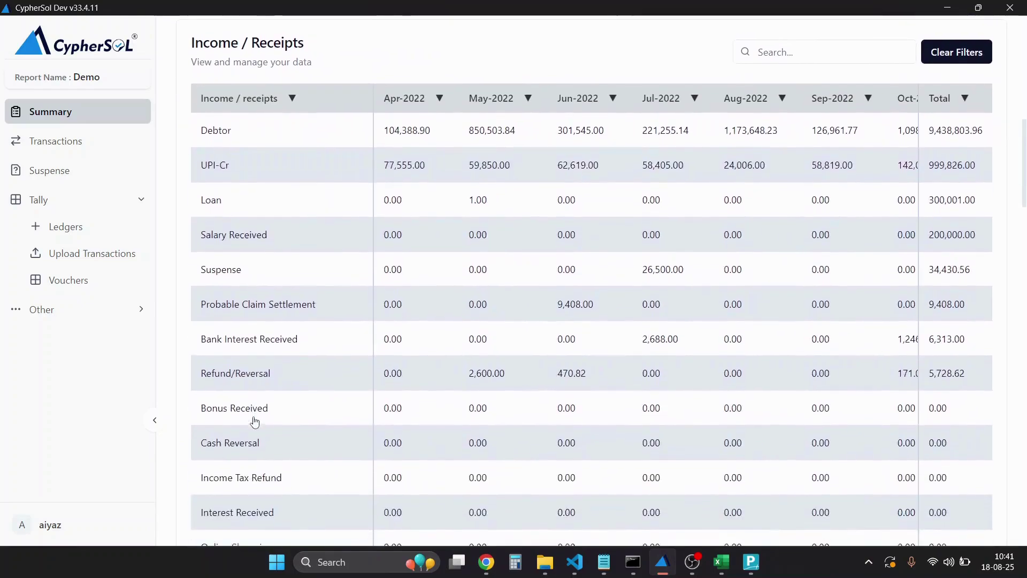
pyautogui.scroll(1, 255, 423)
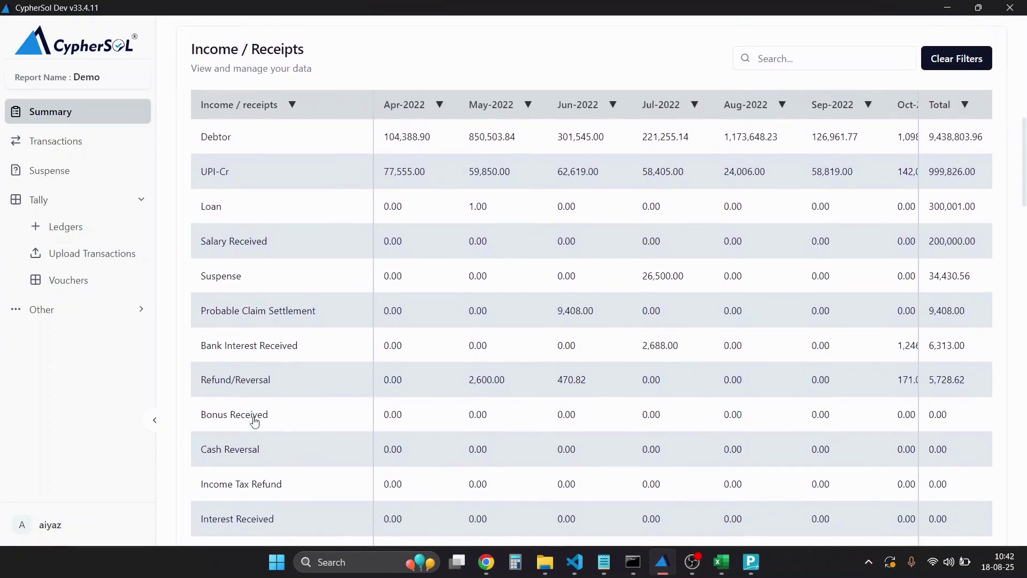
# Review the UPI-Cr transactions behind the Income / Receipts table and view the category options for the 02/04/2022 entry.
pyautogui.click(215, 173)
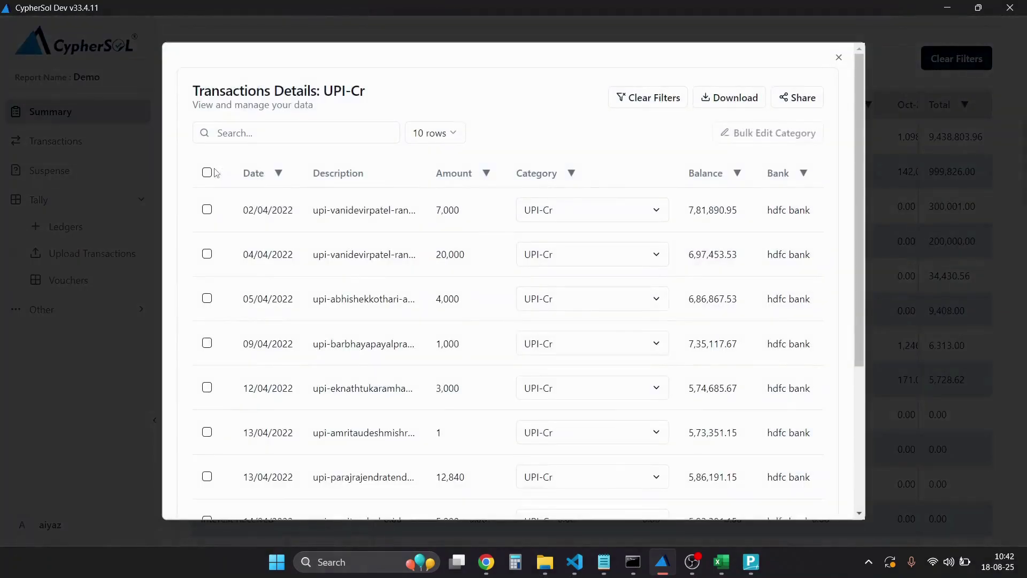
pyautogui.scroll(-1, 421, 288)
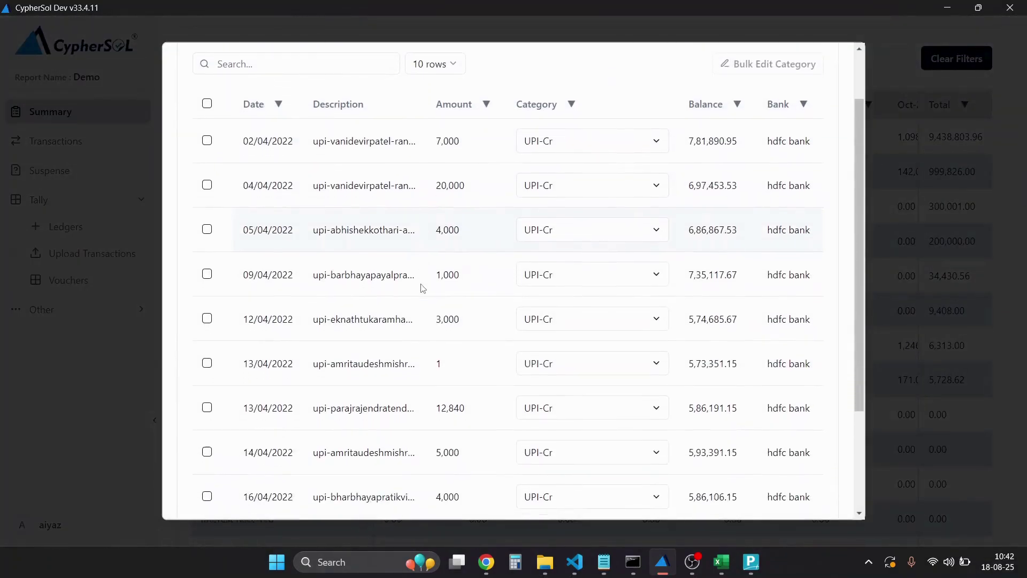
pyautogui.scroll(-2, 422, 287)
pyautogui.scroll(4, 422, 283)
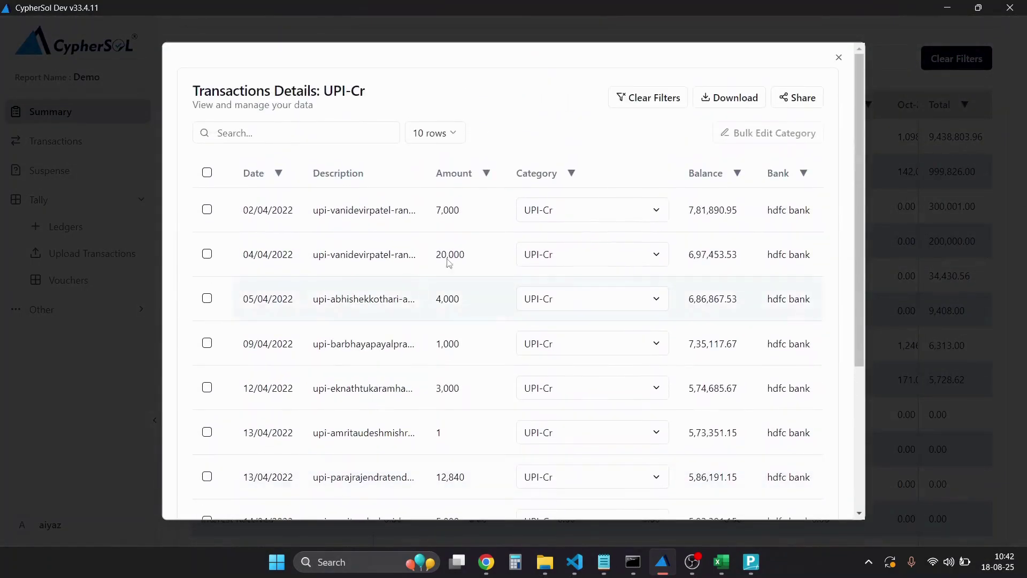
pyautogui.click(546, 210)
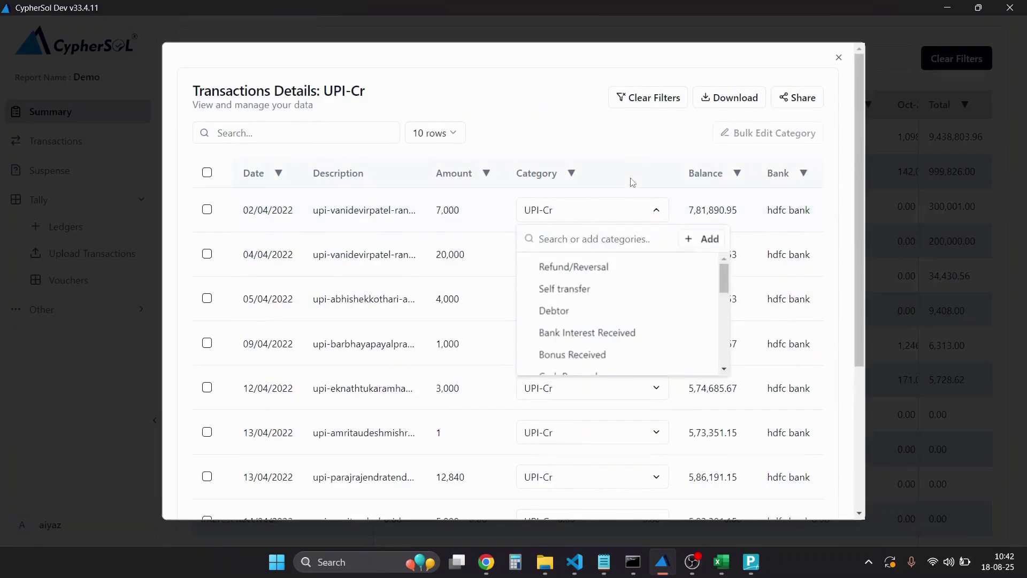
pyautogui.click(683, 126)
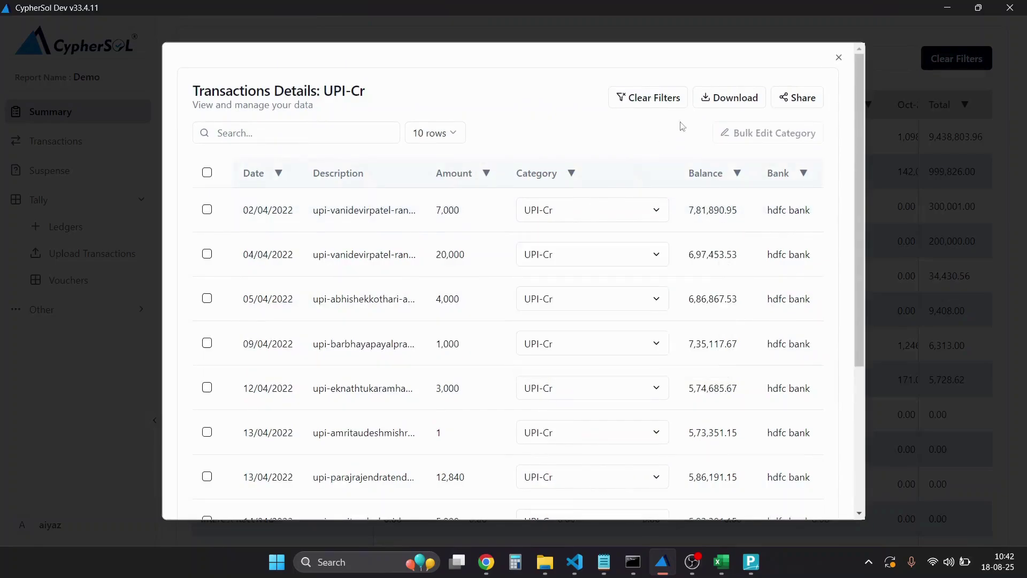
pyautogui.click(840, 55)
# Examine the monthly figures and totals in the Summary's Important Expenses table.
pyautogui.scroll(-3, 581, 239)
pyautogui.scroll(-6, 582, 239)
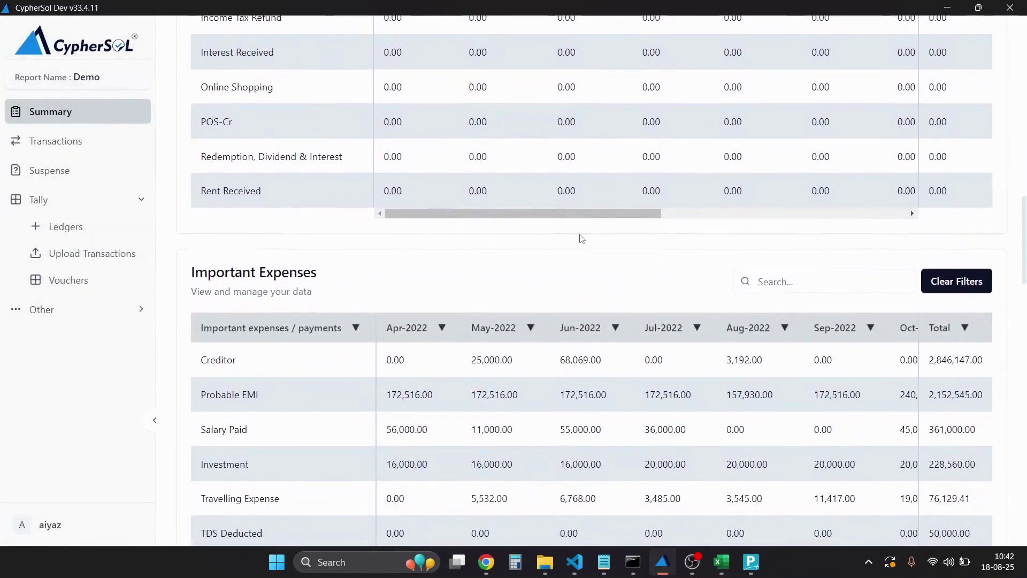
pyautogui.scroll(-2, 582, 238)
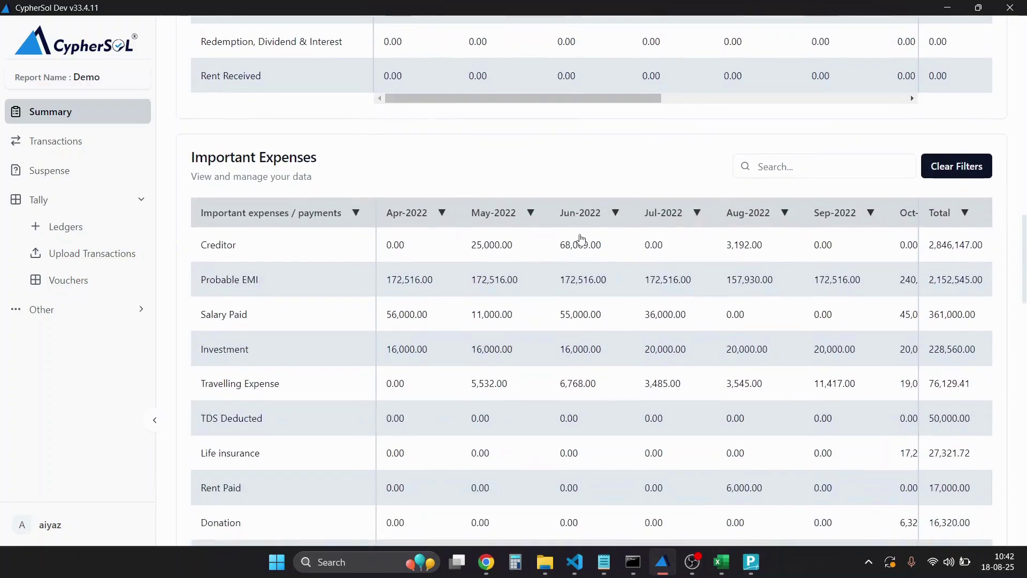
pyautogui.scroll(-1, 582, 239)
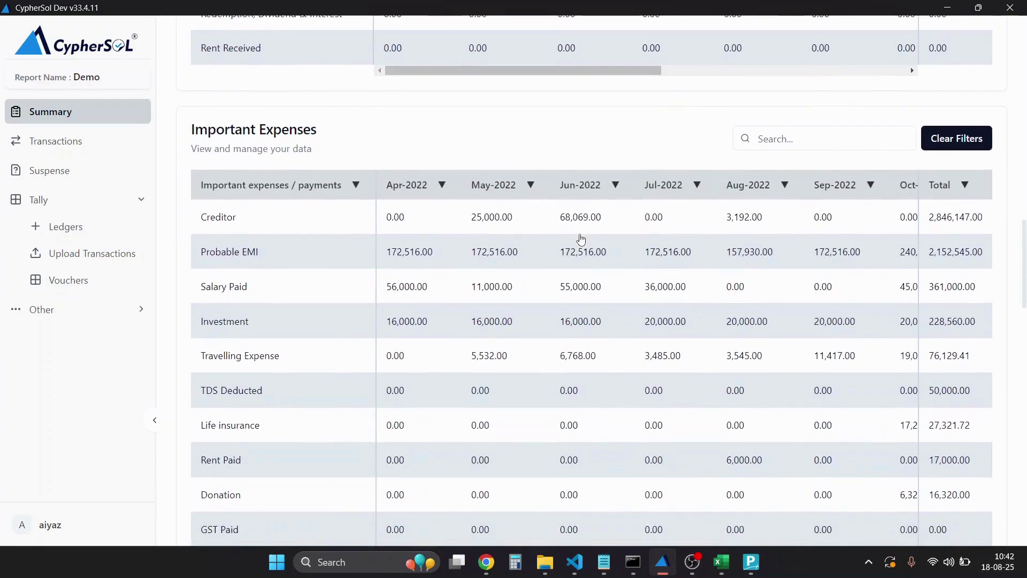
pyautogui.scroll(-1, 581, 239)
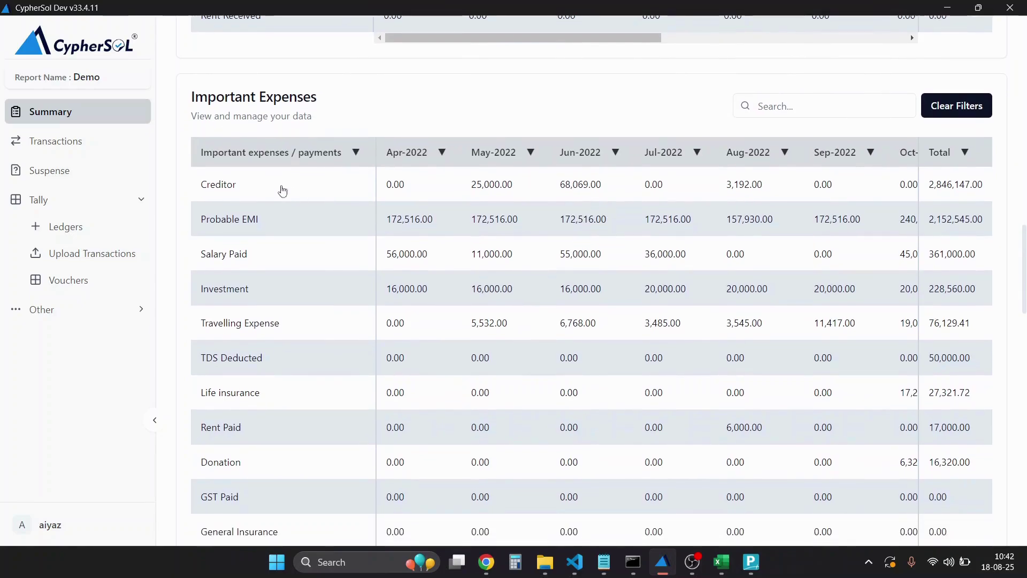
pyautogui.scroll(-1, 335, 241)
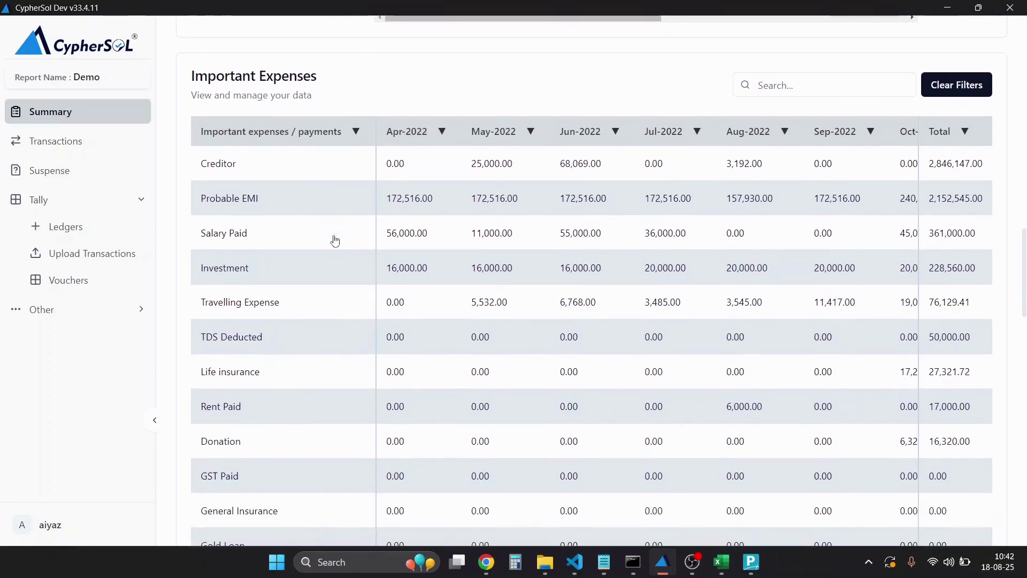
pyautogui.scroll(-2, 349, 274)
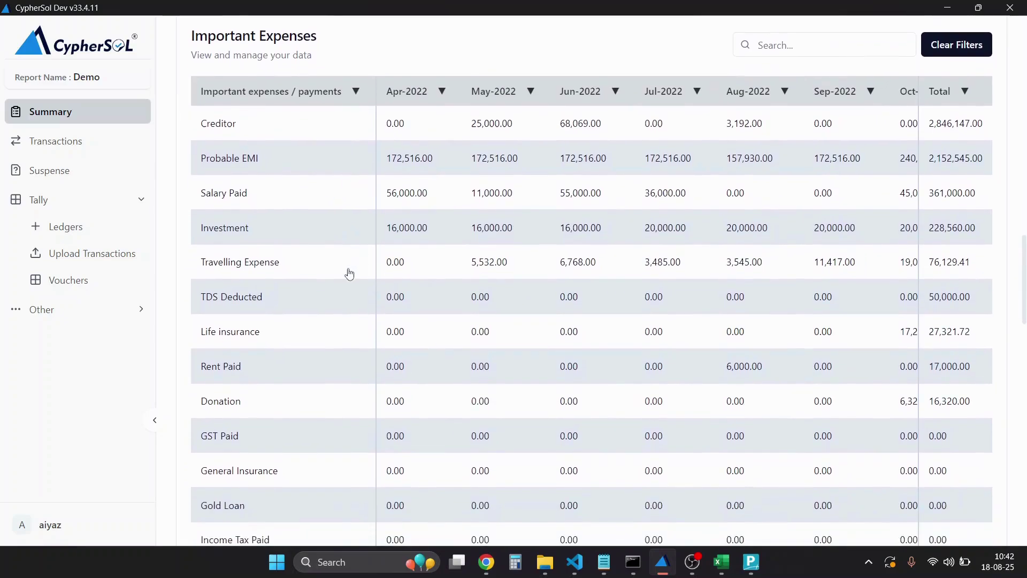
pyautogui.scroll(-5, 350, 274)
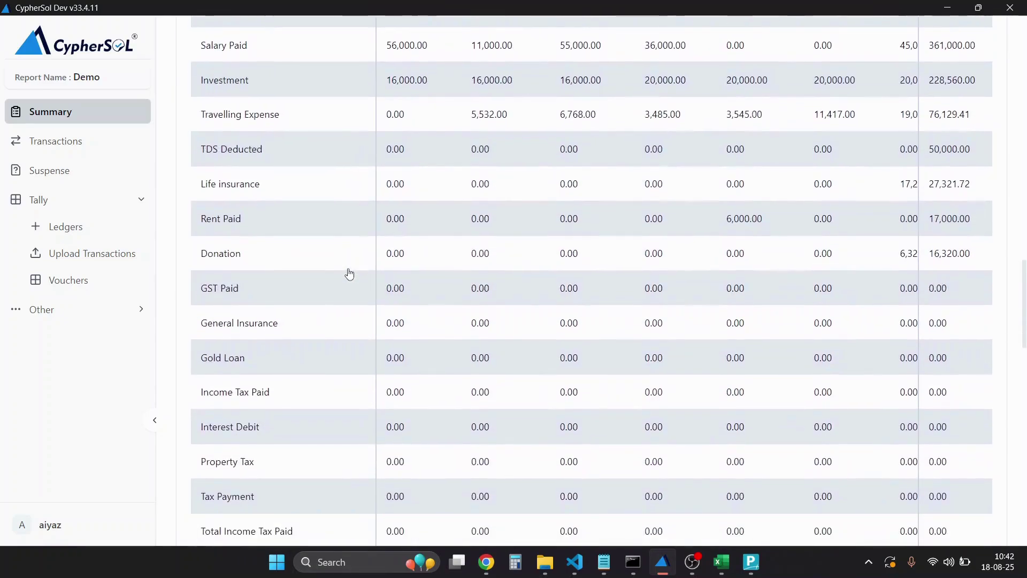
pyautogui.scroll(-2, 349, 274)
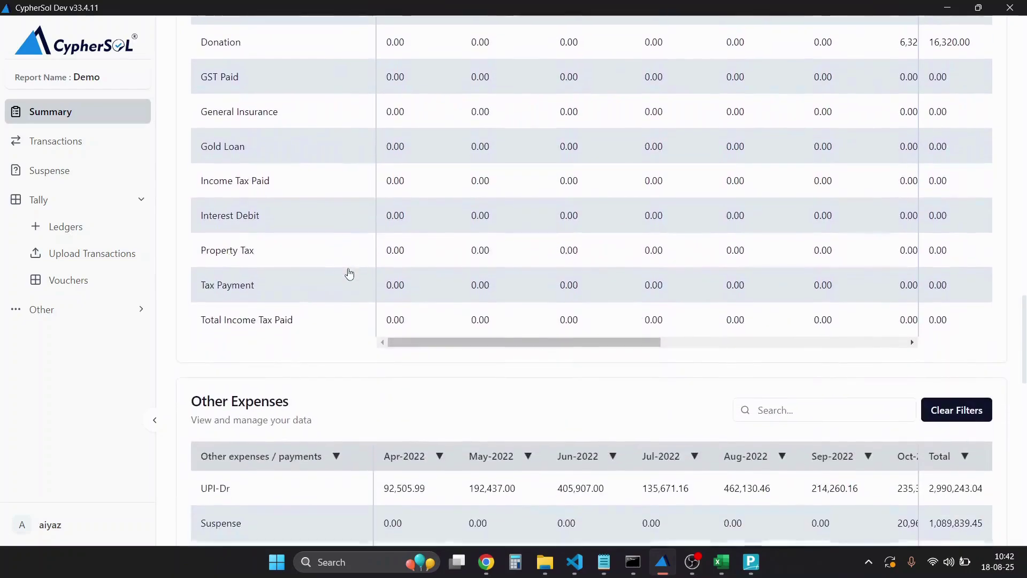
# Examine the monthly figures and totals in the Other Expenses, Contra Credit and Contra Debit tables.
pyautogui.scroll(-3, 349, 273)
pyautogui.scroll(-2, 347, 268)
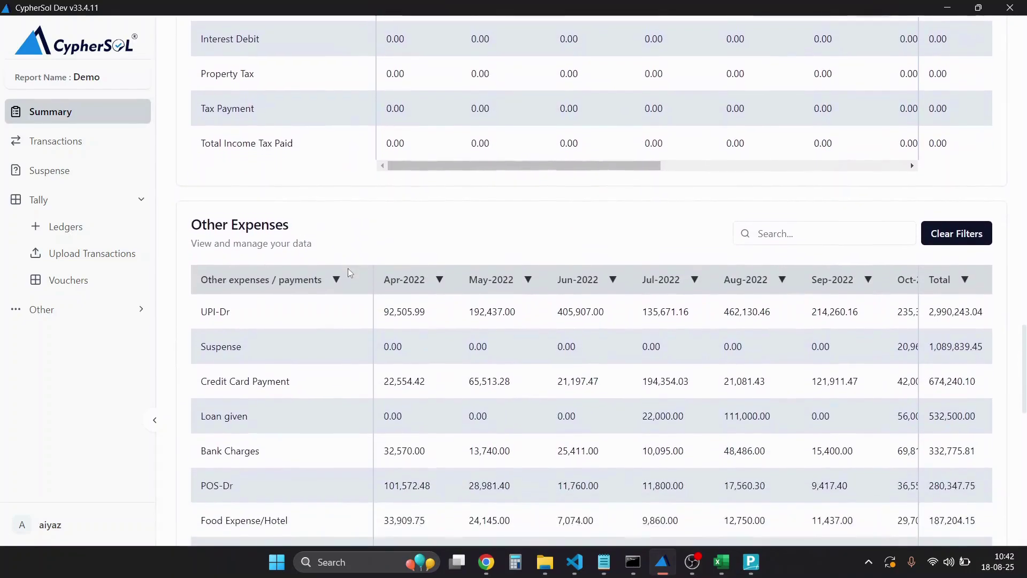
pyautogui.scroll(-2, 349, 272)
pyautogui.scroll(-2, 350, 274)
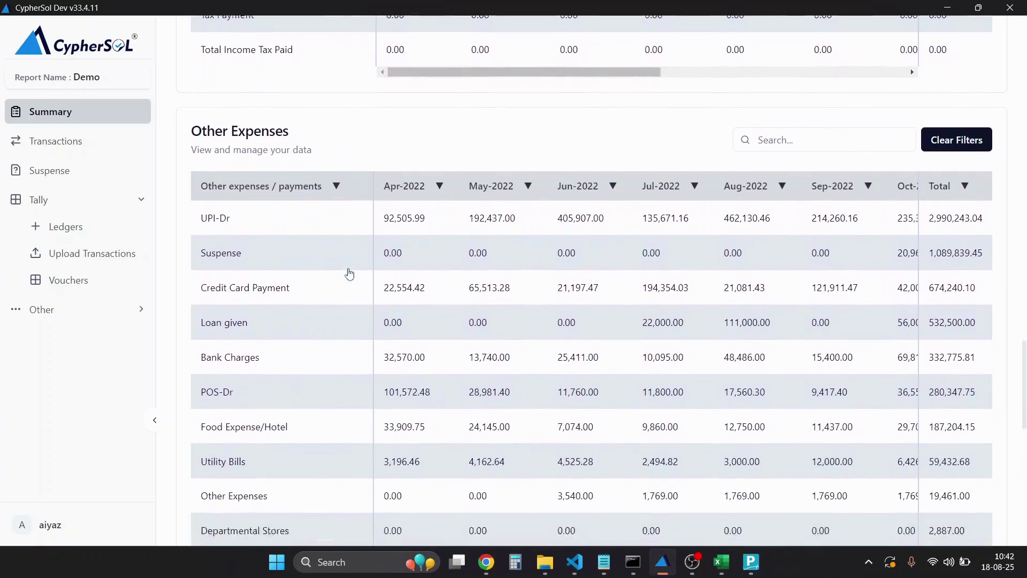
pyautogui.scroll(-1, 349, 274)
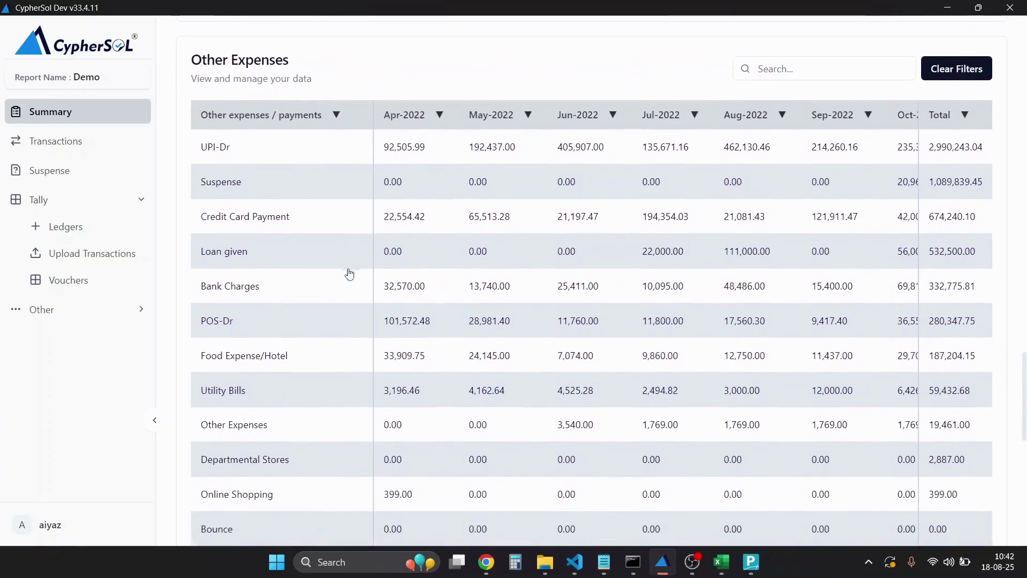
pyautogui.scroll(-2, 350, 274)
pyautogui.scroll(-6, 350, 274)
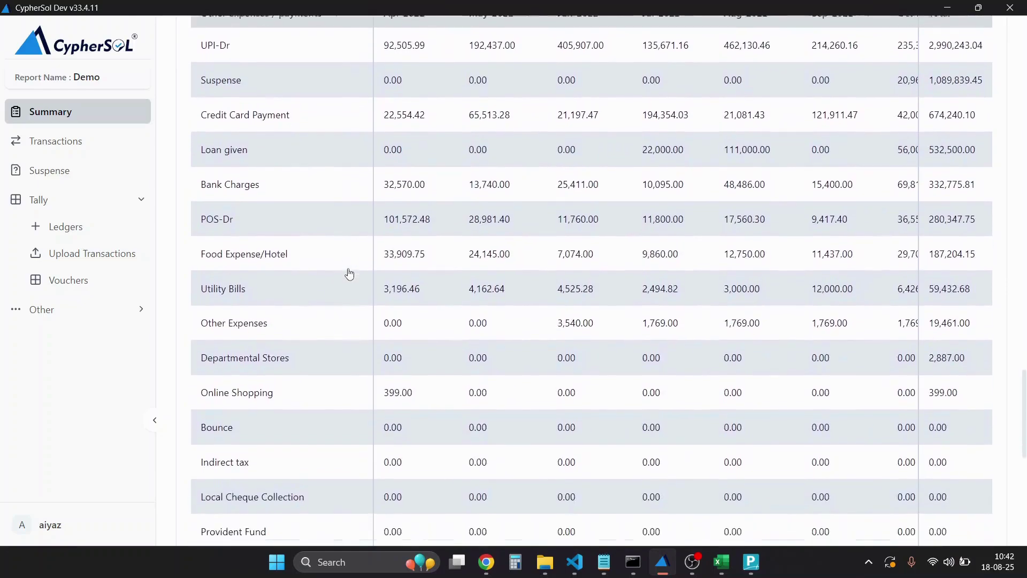
pyautogui.scroll(-10, 349, 274)
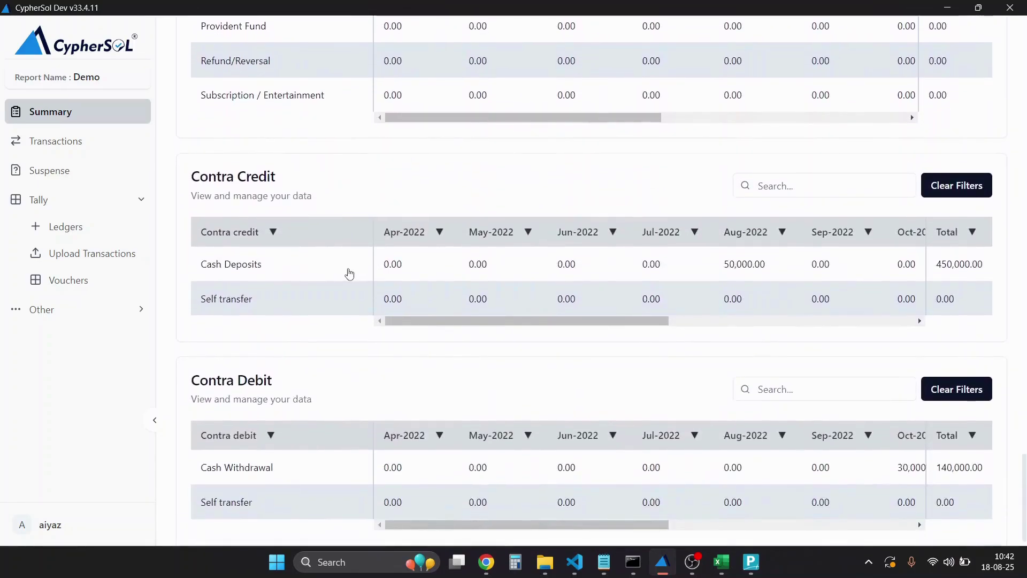
pyautogui.scroll(-1, 349, 274)
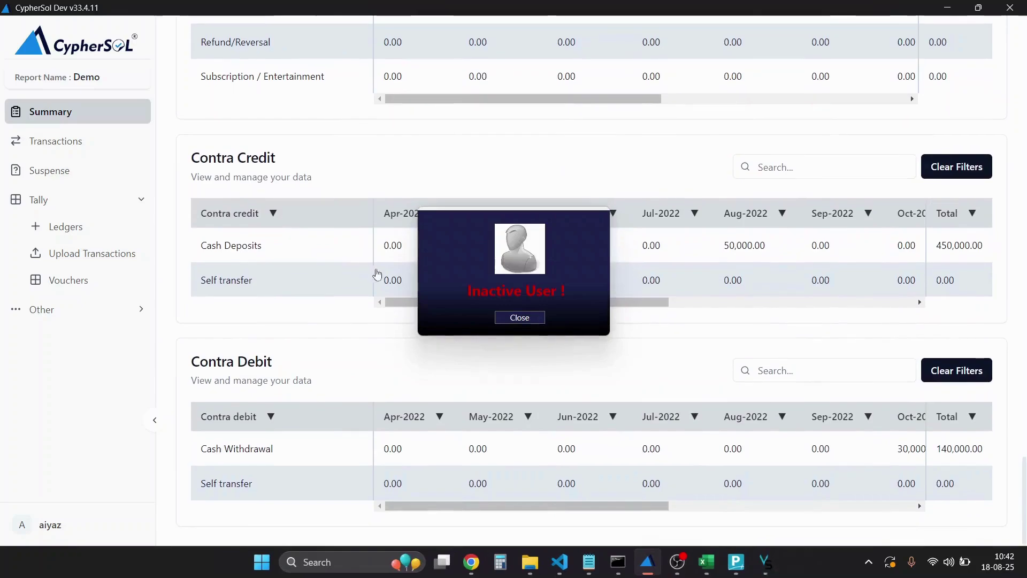
pyautogui.click(539, 321)
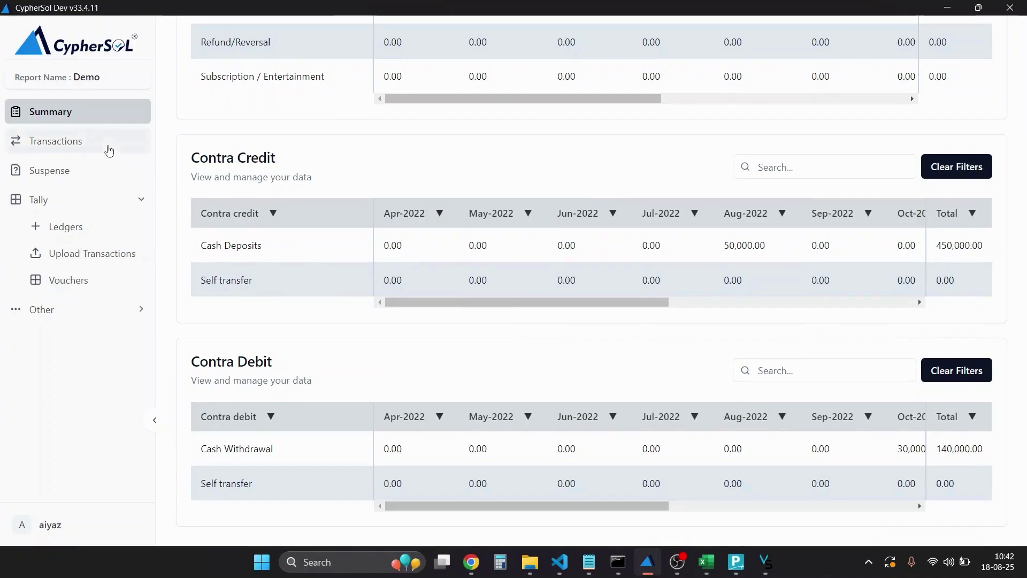
# Open the report's Transactions and look through the category options for the 7,000 credit dated 02/04/2022.
pyautogui.click(110, 151)
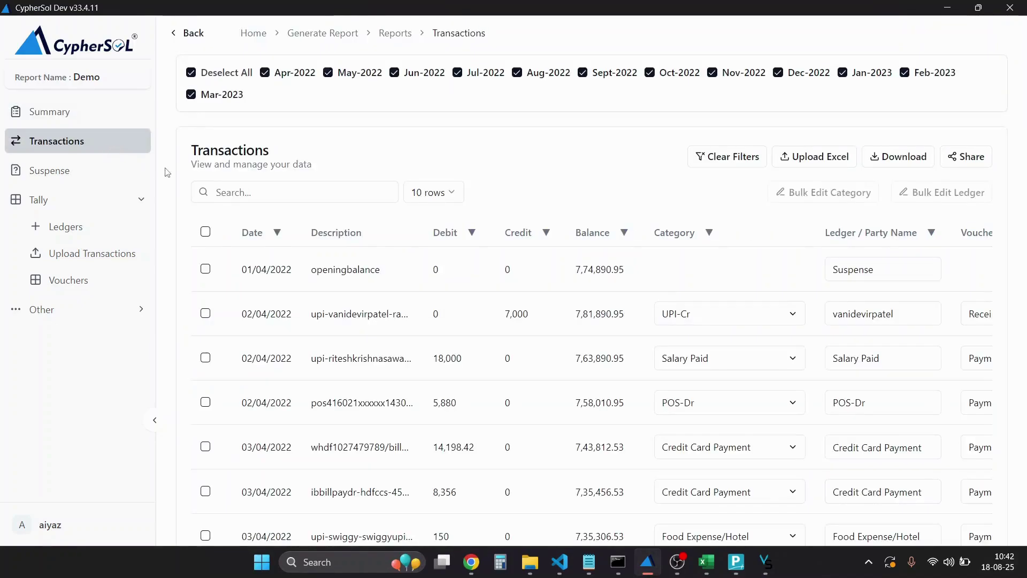
pyautogui.scroll(-1, 331, 272)
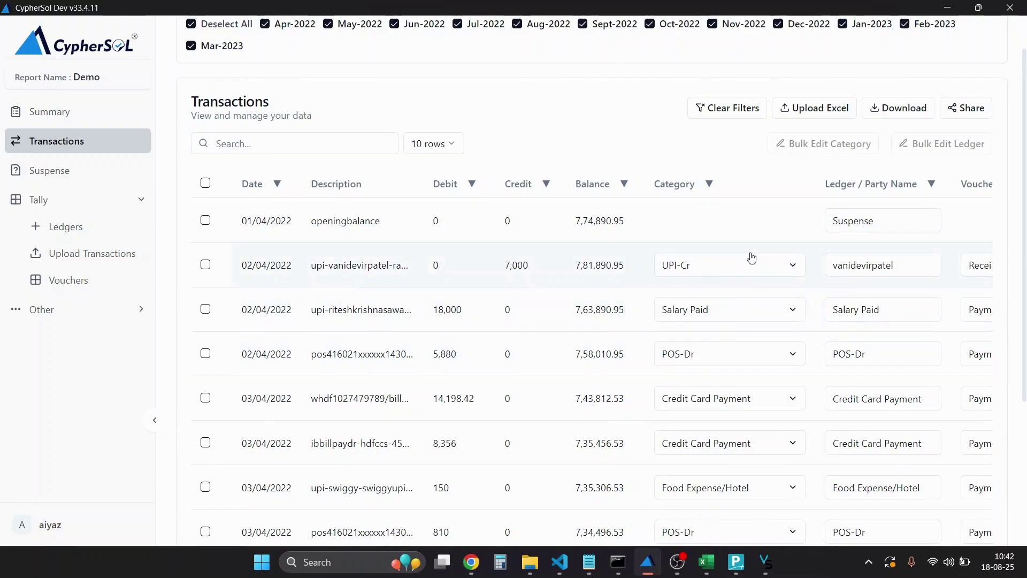
pyautogui.click(759, 269)
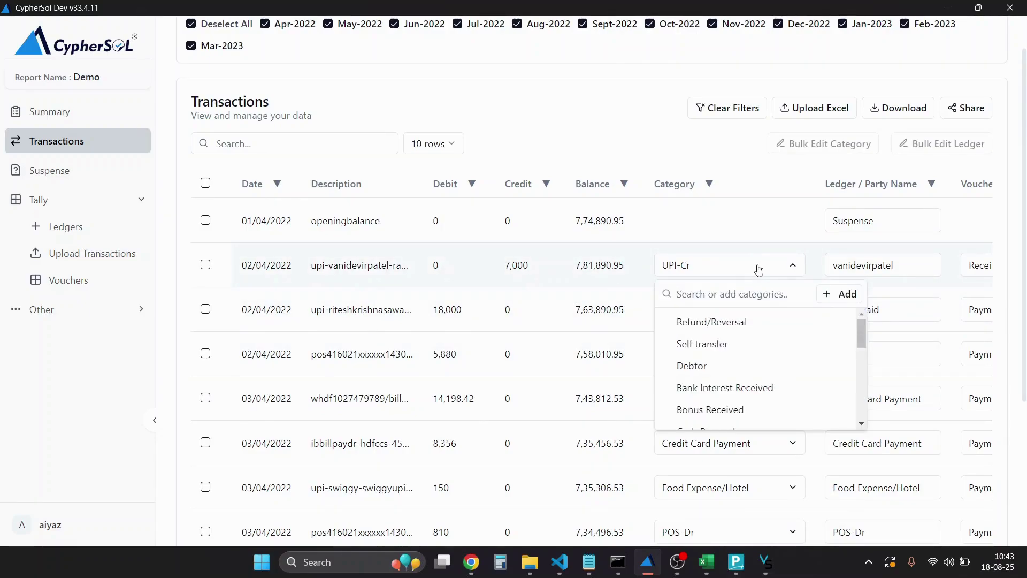
pyautogui.scroll(-1, 739, 347)
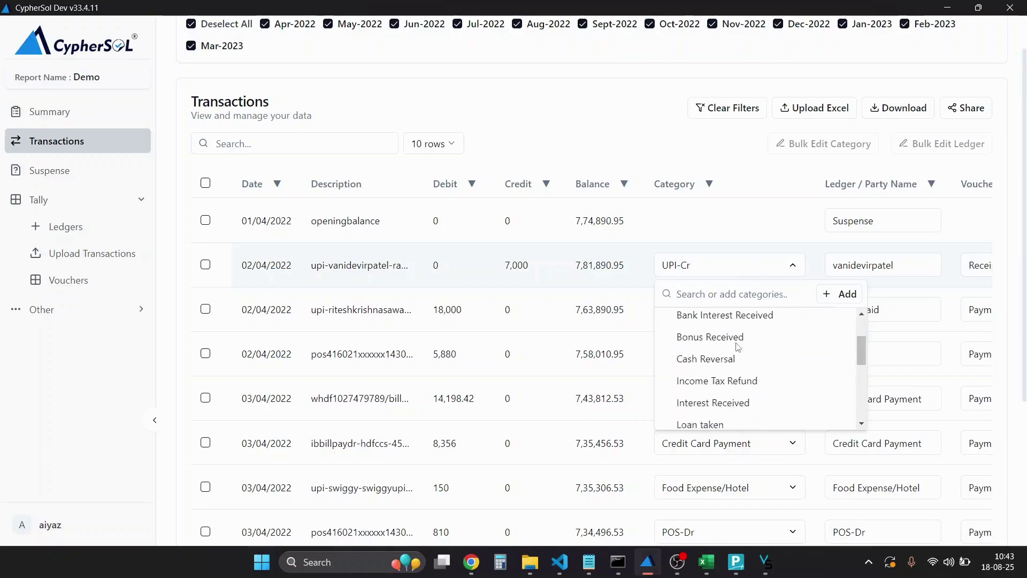
pyautogui.scroll(-4, 739, 347)
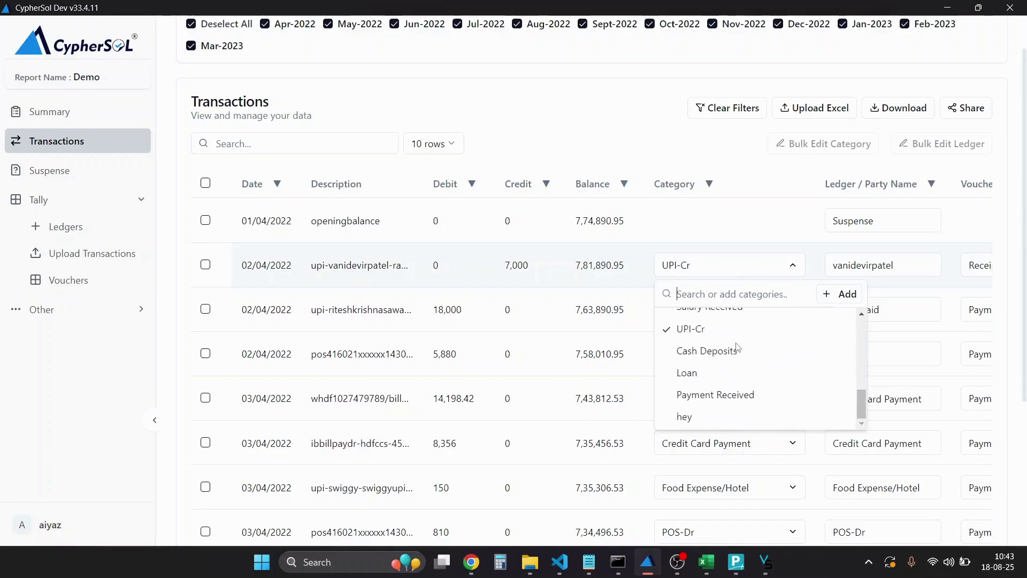
pyautogui.scroll(5, 737, 349)
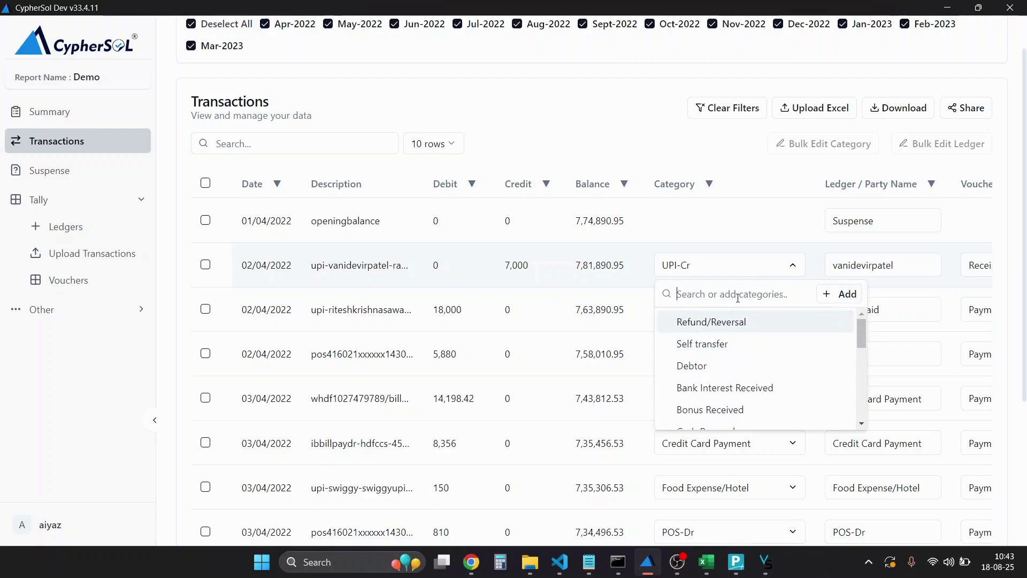
# Add a new category named payment for the 7,000 credit and classify it as Income.
pyautogui.write('payment')
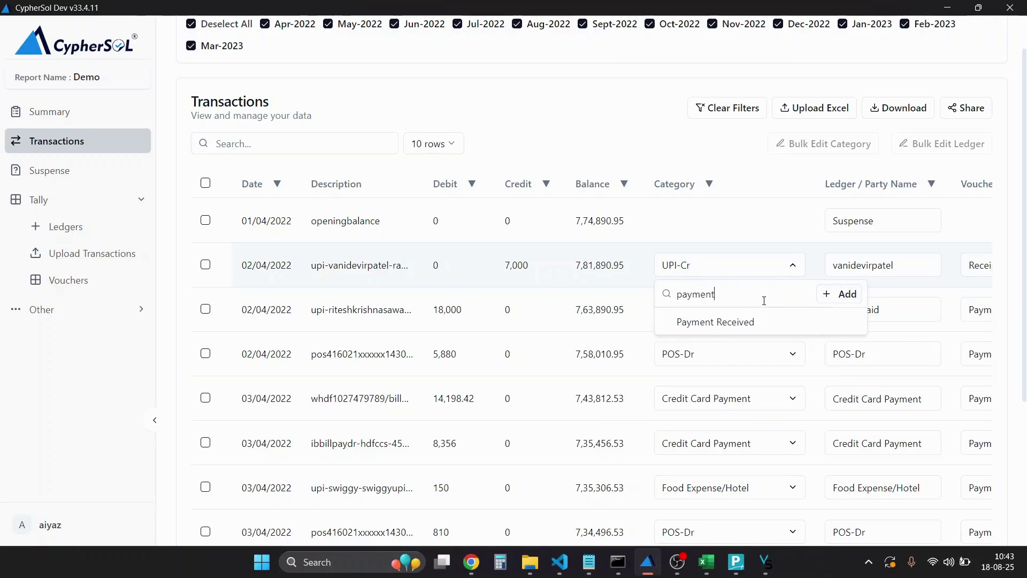
pyautogui.click(847, 294)
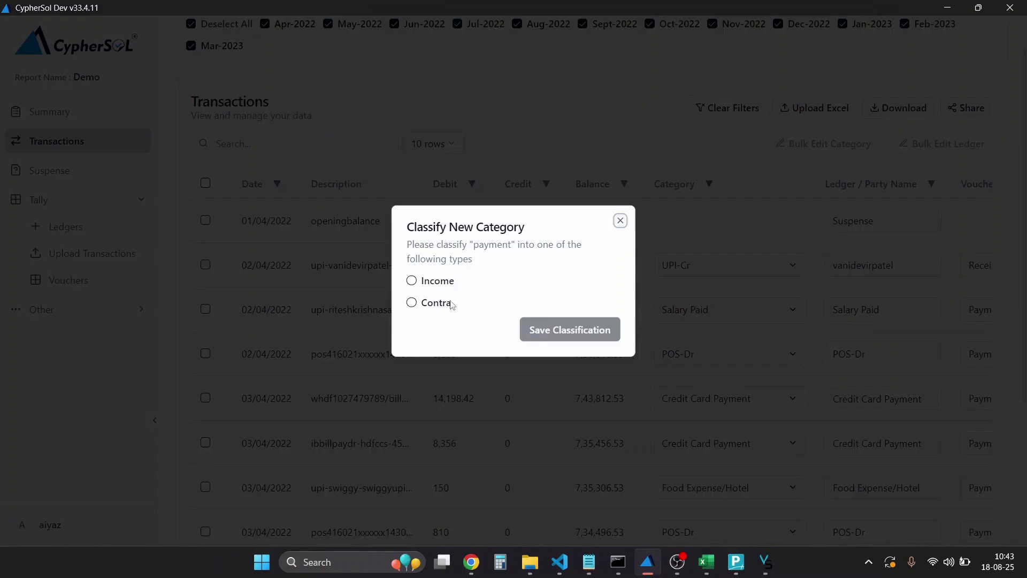
pyautogui.click(441, 287)
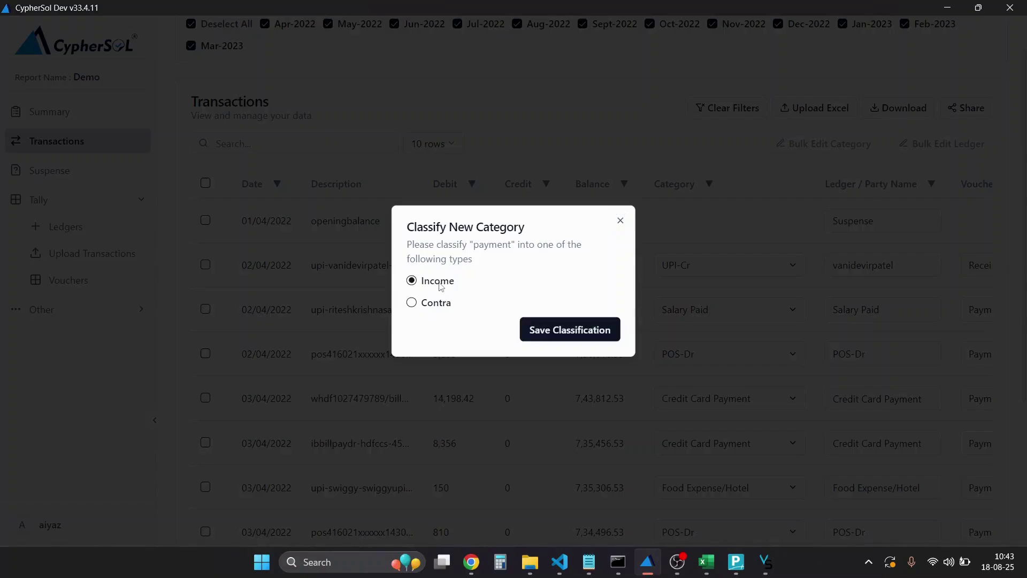
pyautogui.click(552, 326)
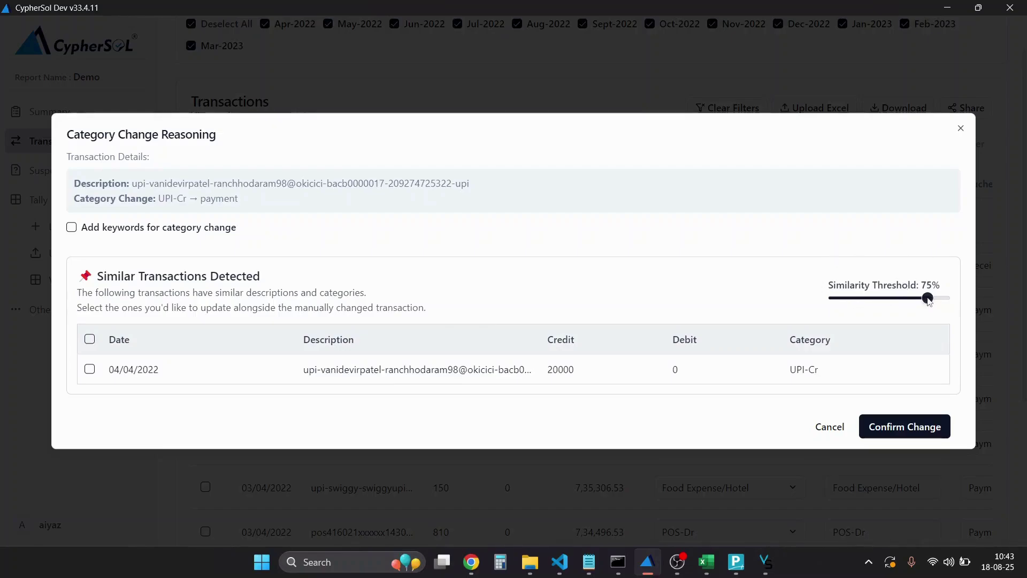
# Try similarity thresholds of 56%, 28% and 71% for detecting similar transactions, and finish at 96%.
pyautogui.moveTo(928, 298); pyautogui.dragTo(896, 300)
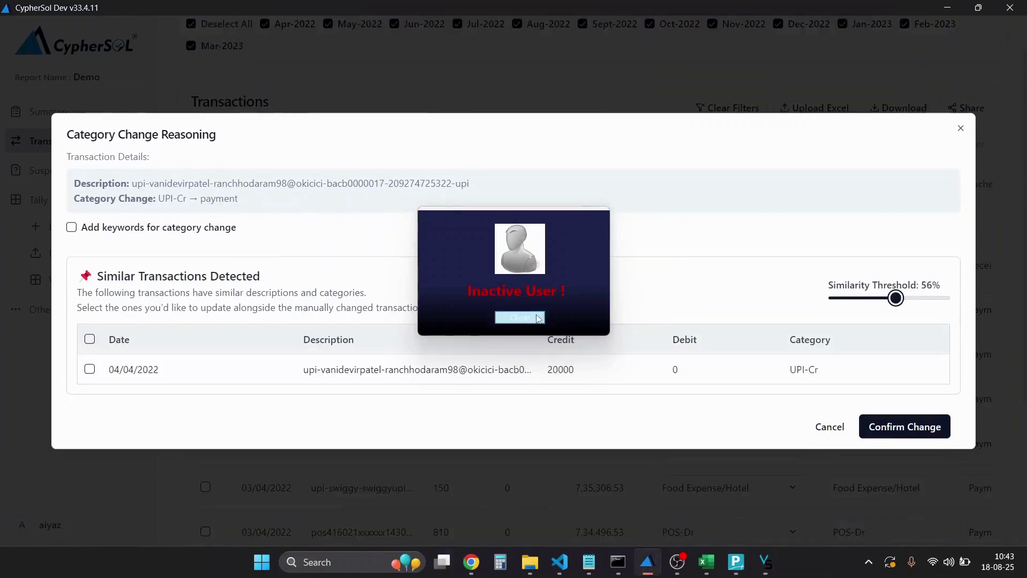
pyautogui.click(537, 318)
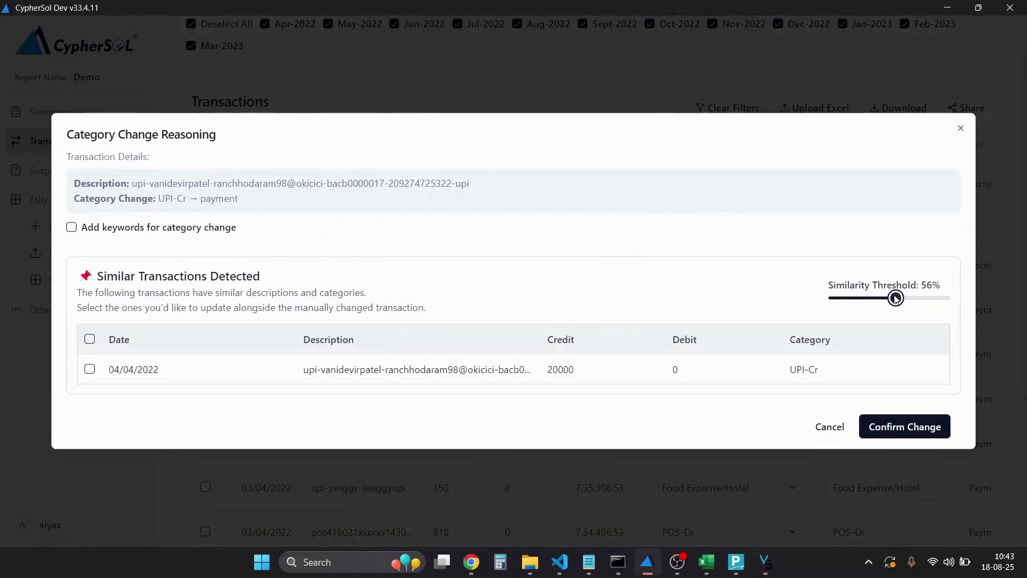
pyautogui.moveTo(896, 299); pyautogui.dragTo(863, 300)
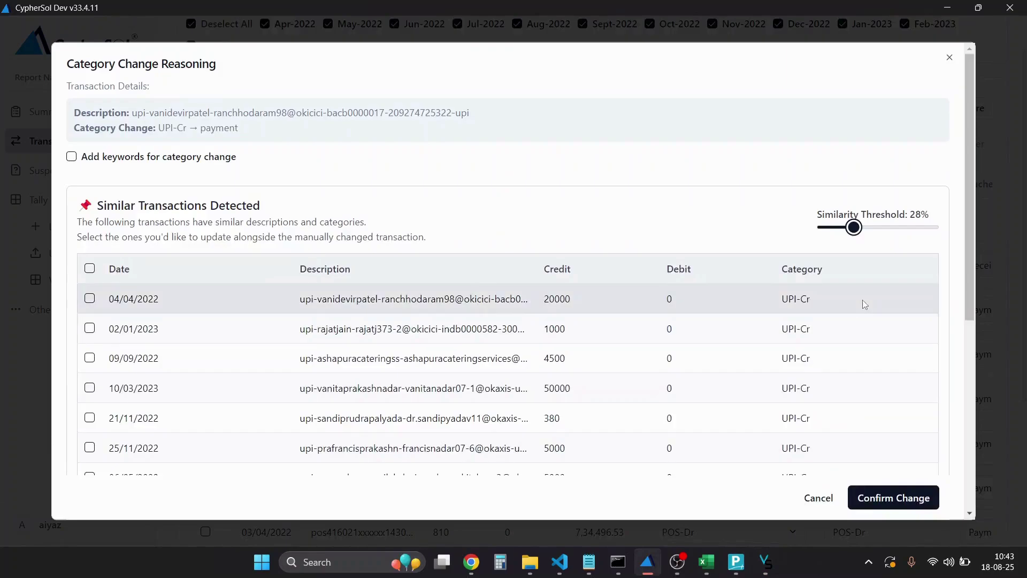
pyautogui.click(902, 228)
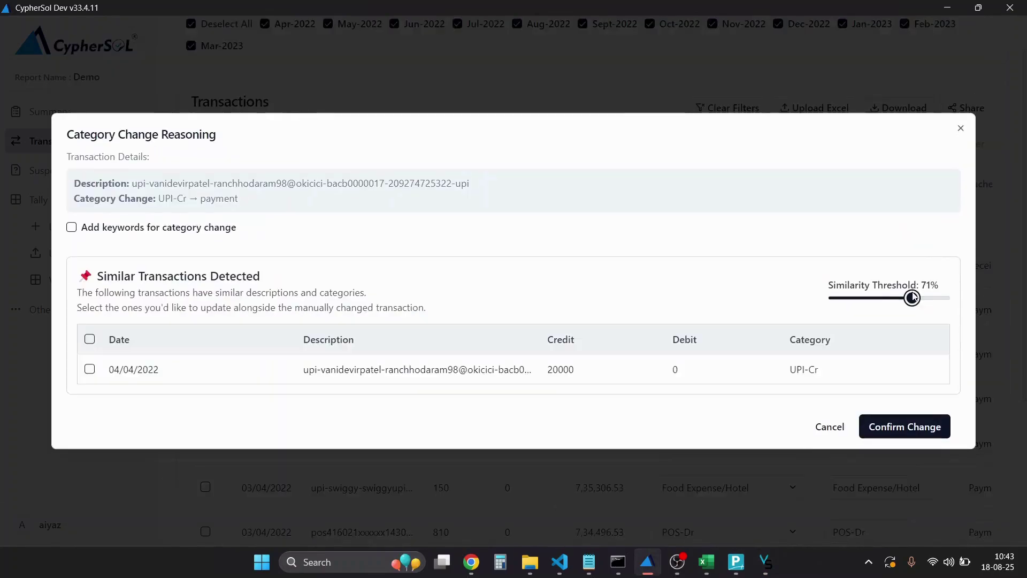
pyautogui.moveTo(912, 298); pyautogui.dragTo(944, 300)
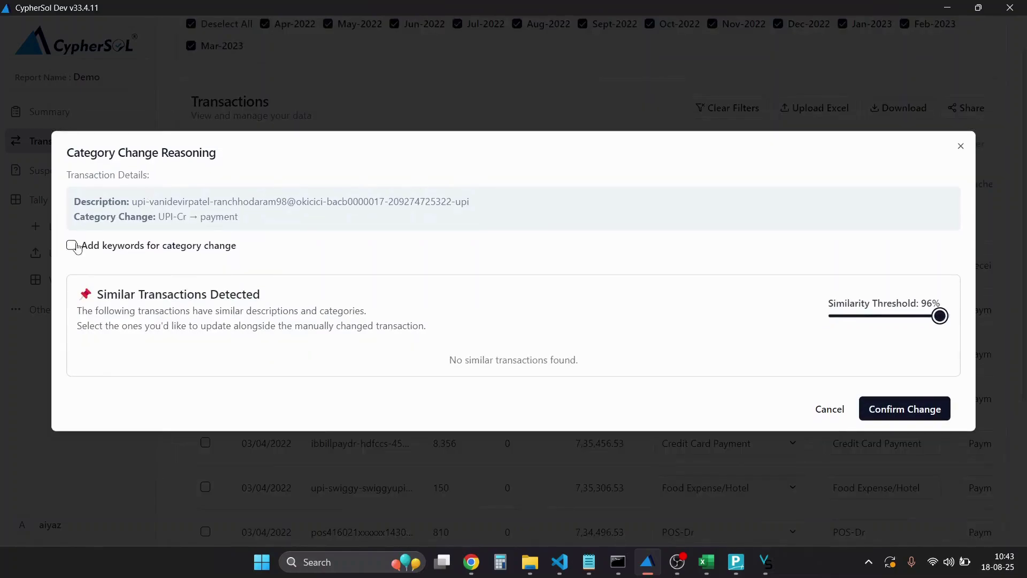
# Confirm the 7,000 credit's category change to payment without adding keywords.
pyautogui.click(77, 245)
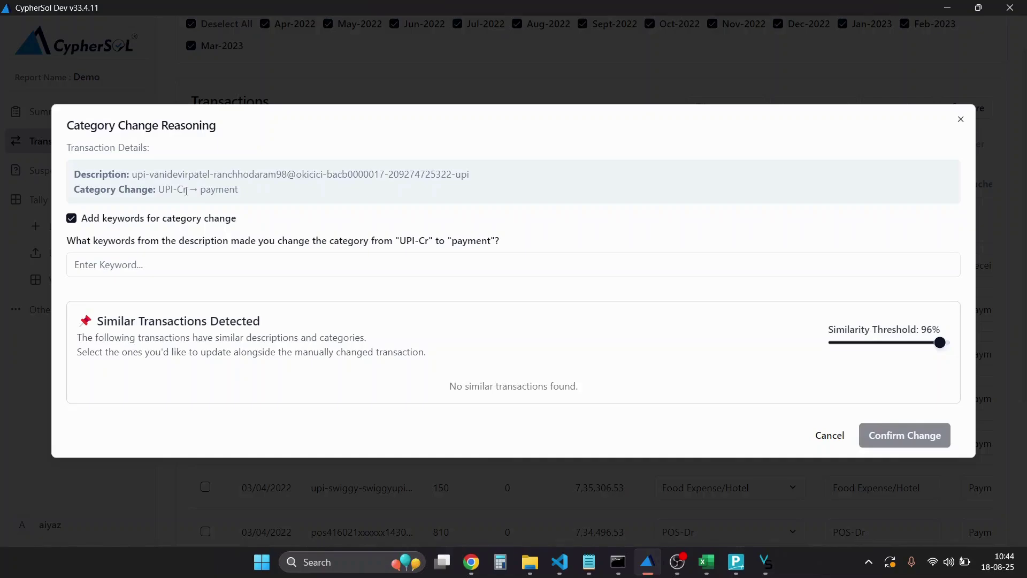
pyautogui.click(72, 219)
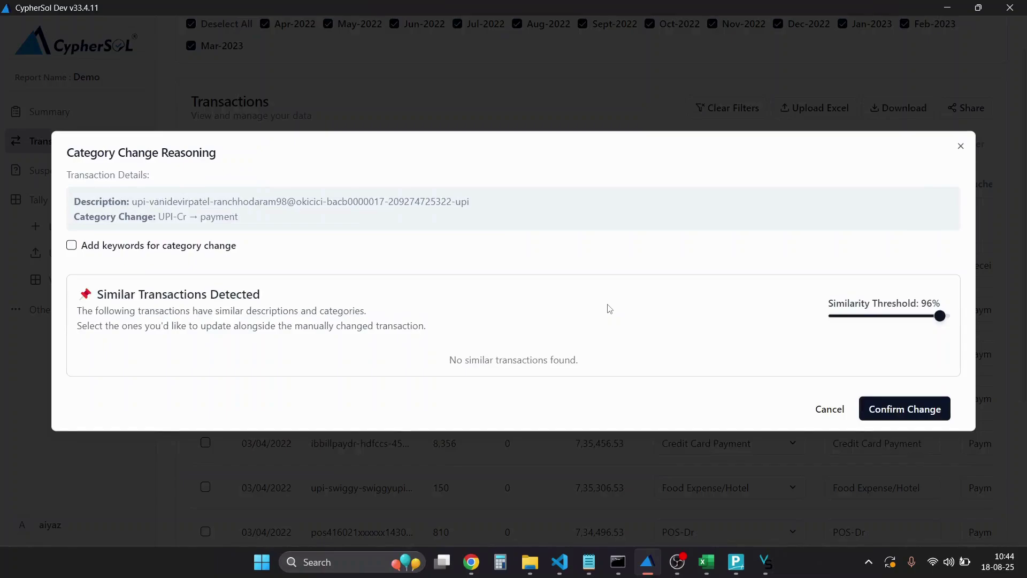
pyautogui.click(899, 417)
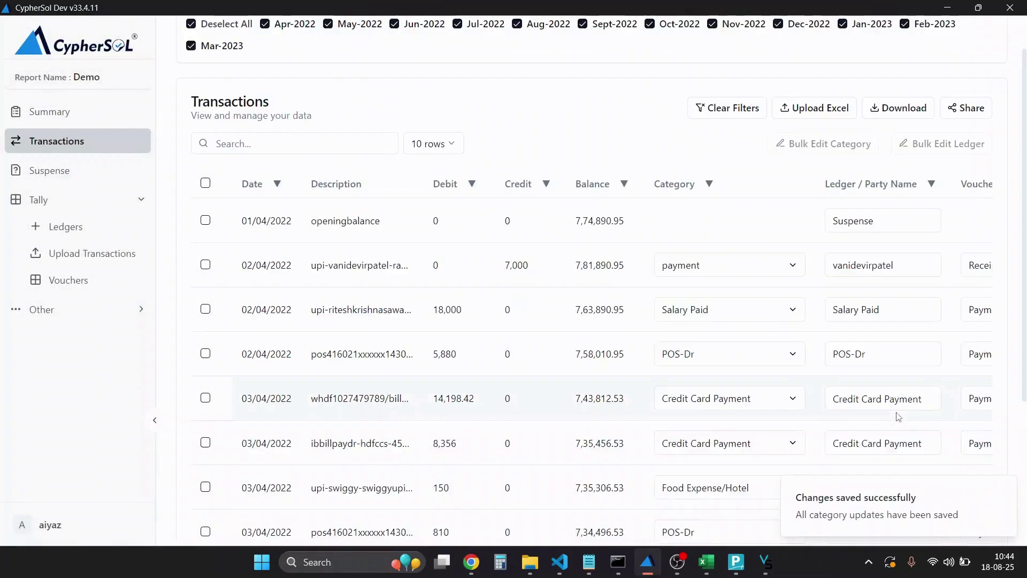
# Download the report's transactions as an Excel worksheet named demo1 in the Downloads folder.
pyautogui.click(884, 119)
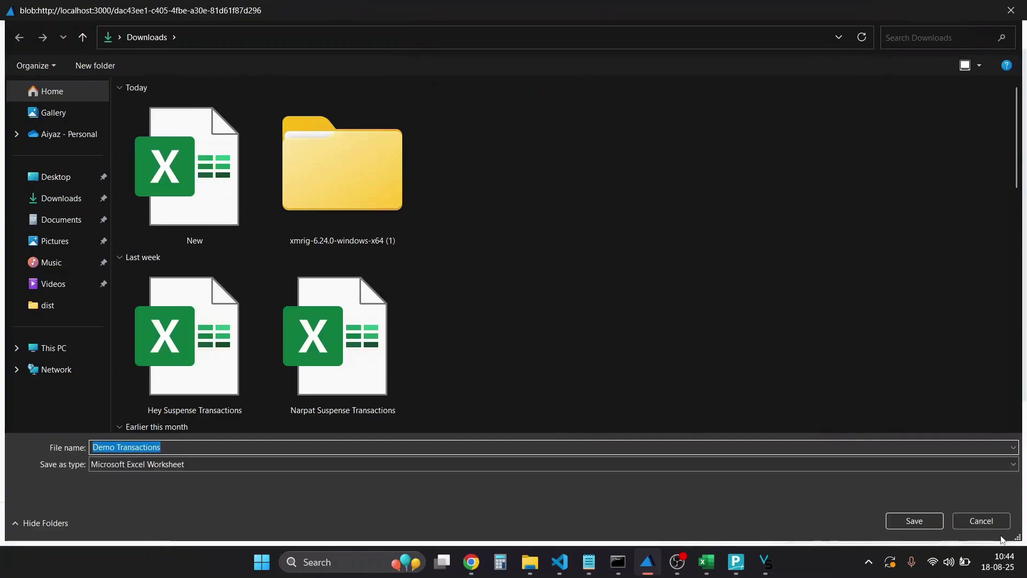
pyautogui.click(917, 525)
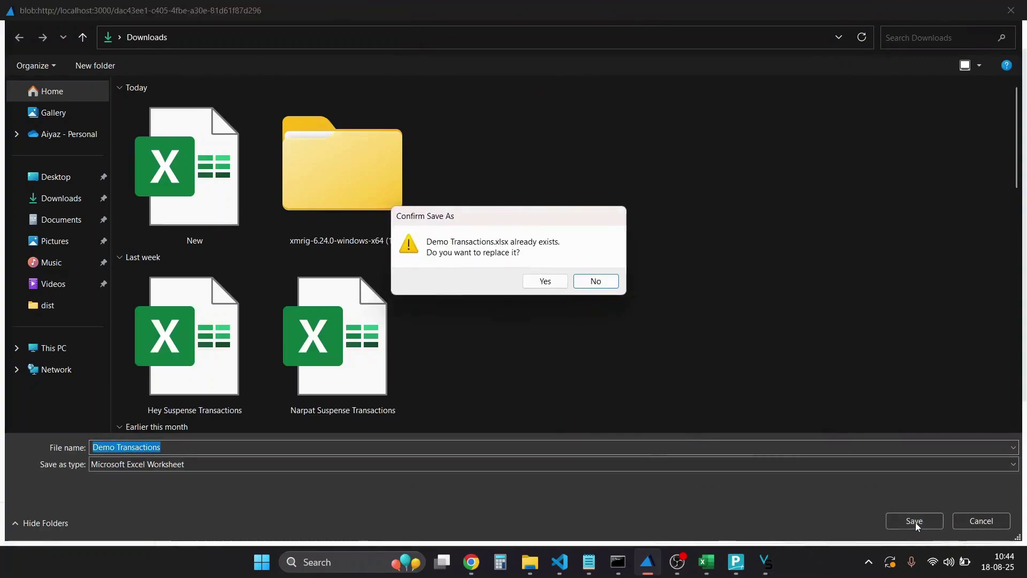
pyautogui.click(578, 282)
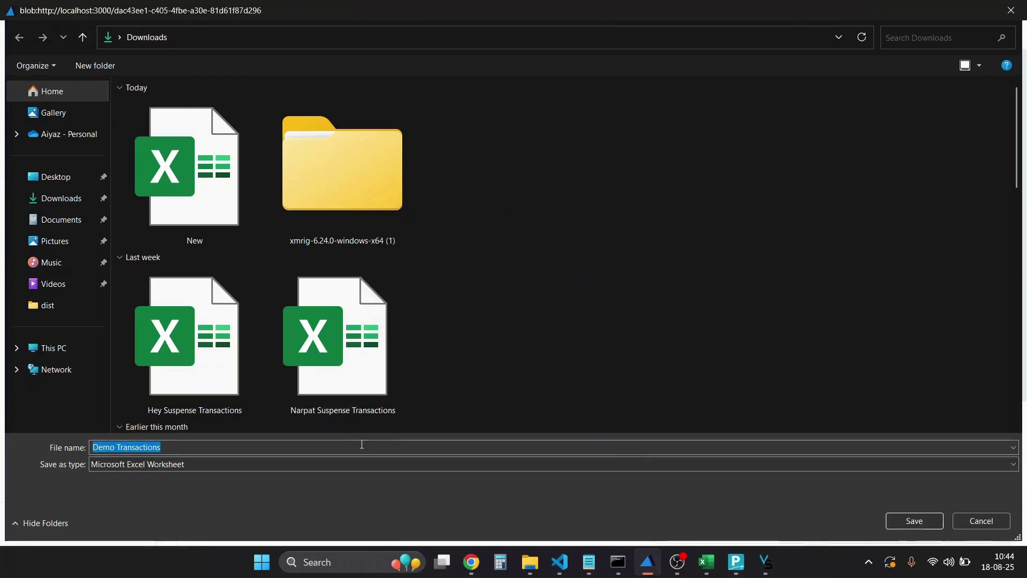
pyautogui.write('de')
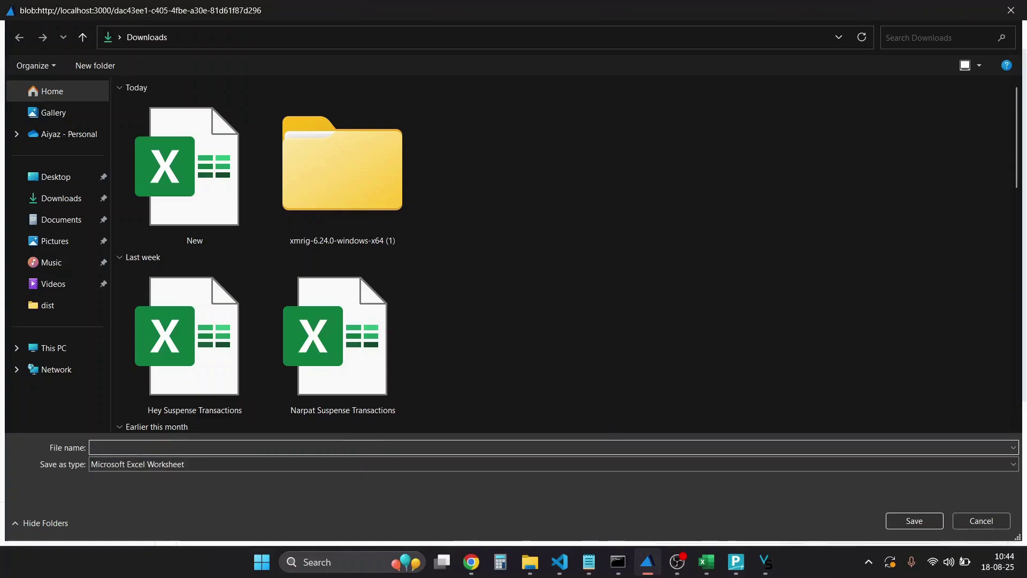
pyautogui.write('mo1')
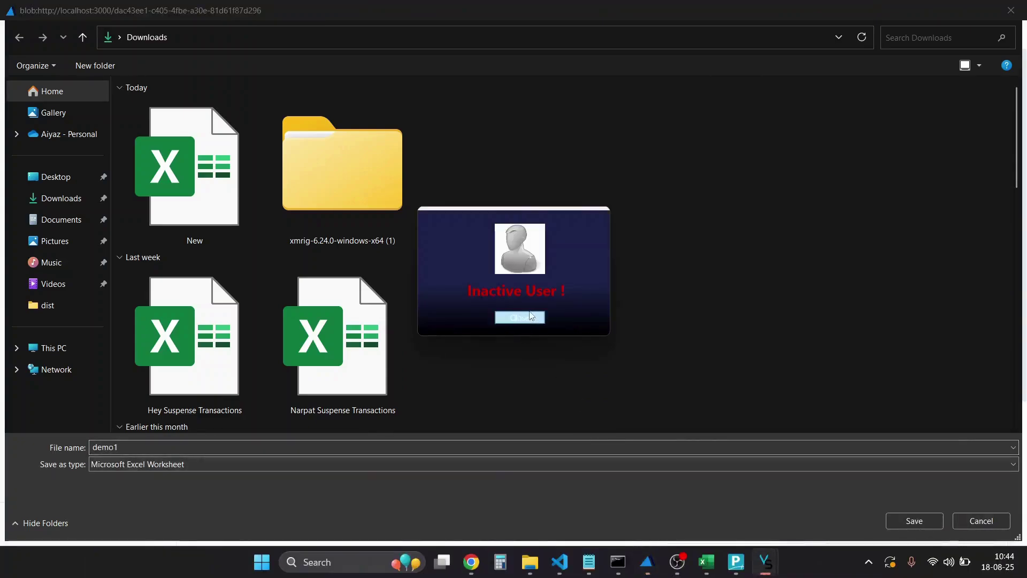
pyautogui.click(520, 317)
pyautogui.click(892, 520)
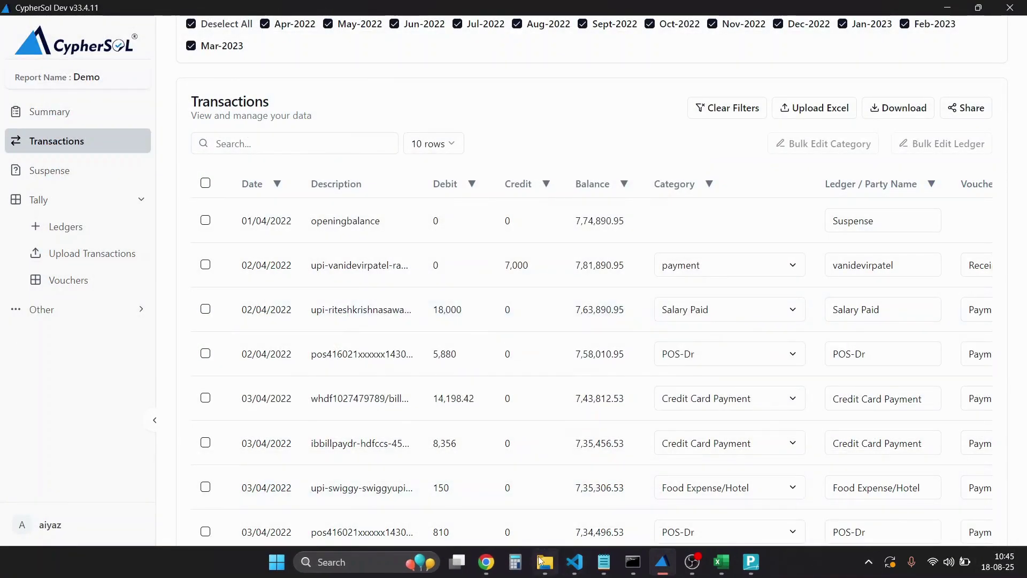
# Switch to File Explorer, open demo1 from Downloads in Excel and enable editing.
pyautogui.click(545, 561)
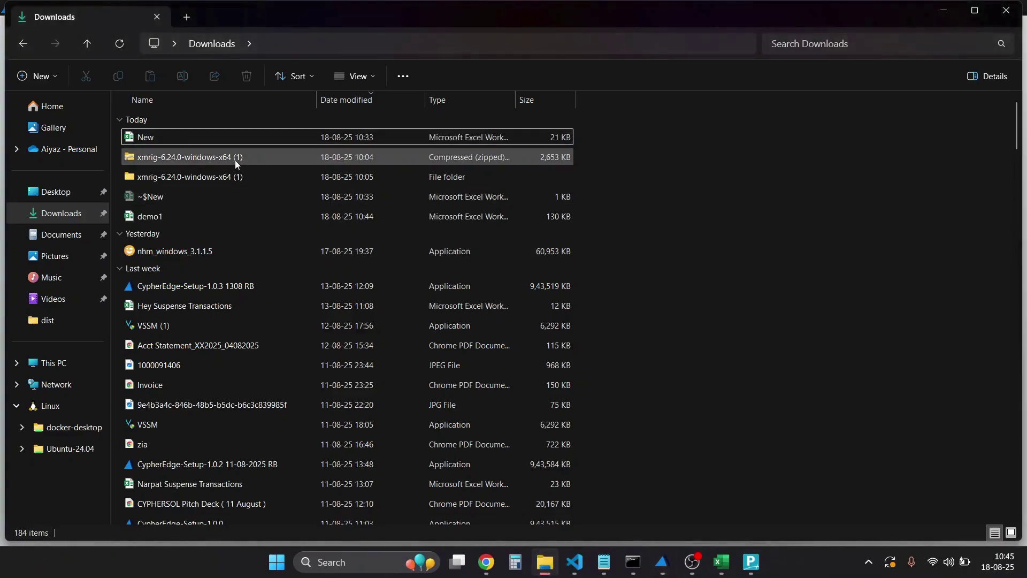
pyautogui.doubleClick(169, 214)
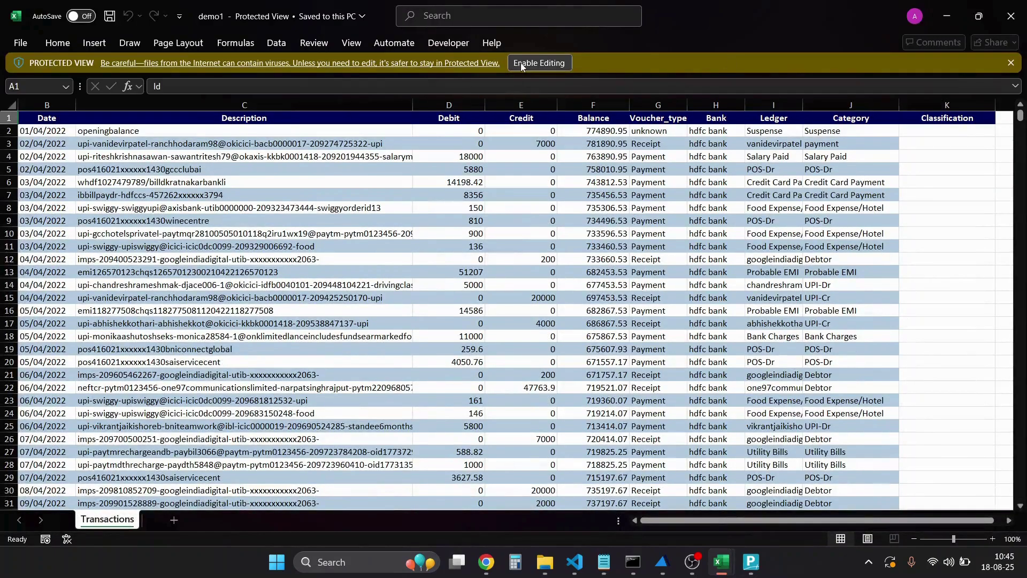
pyautogui.click(520, 63)
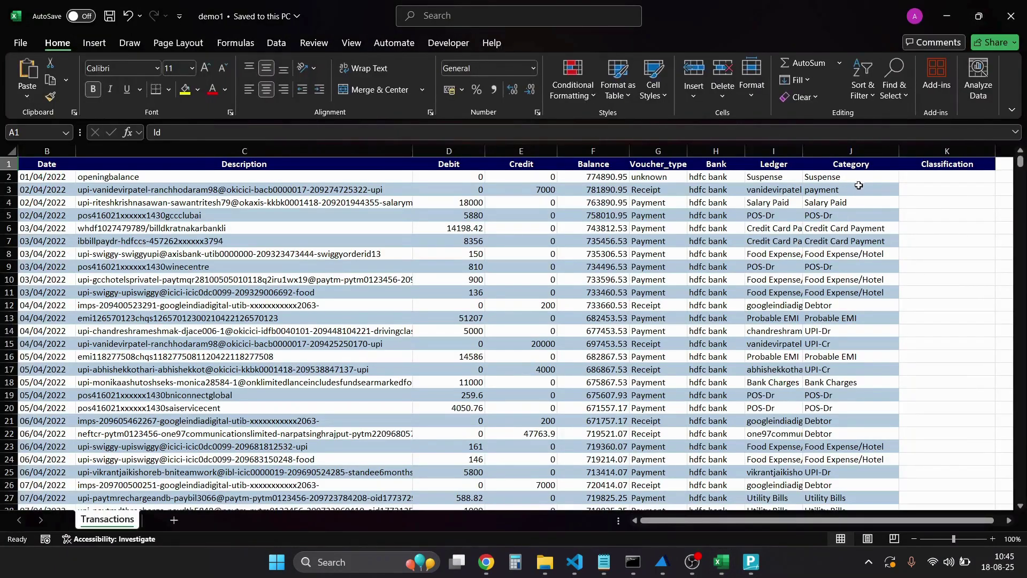
# Set the category of the 18000 debit in cell J4 to Rent Paid and save the workbook.
pyautogui.click(830, 206)
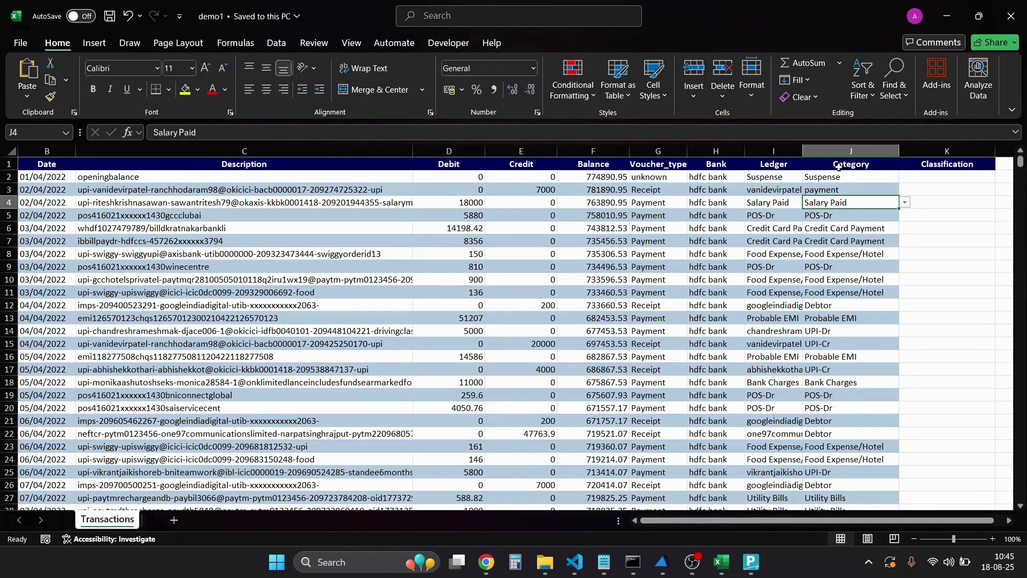
pyautogui.click(904, 202)
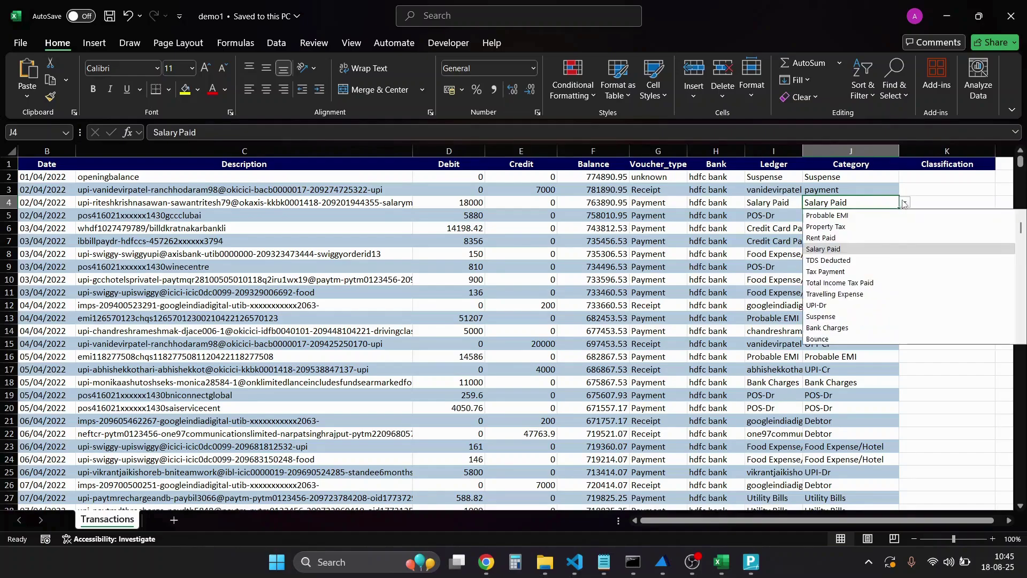
pyautogui.click(875, 238)
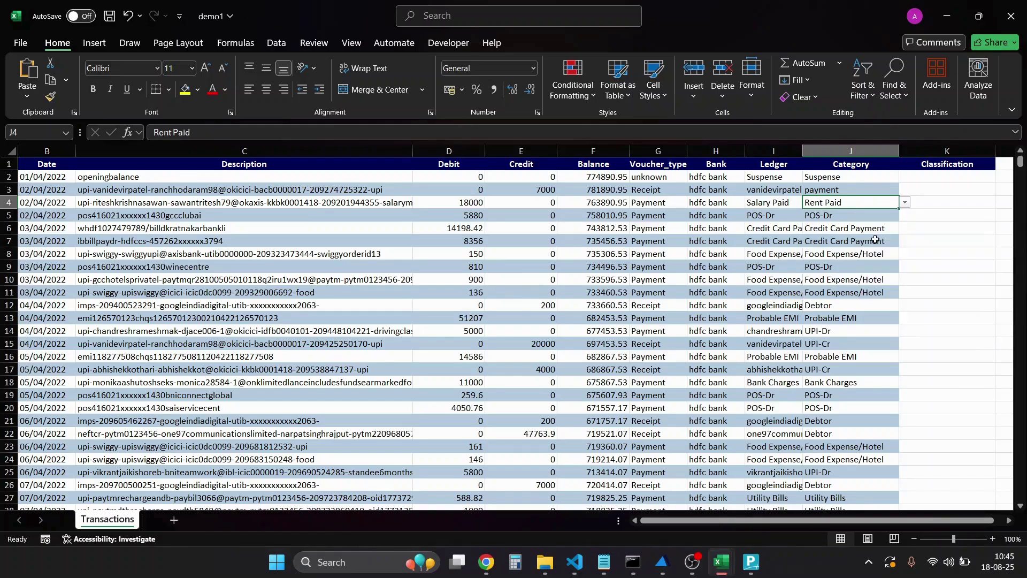
pyautogui.hotkey('ctrl', 's')
# Switch back to CypherSol, upload the edited demo1 workbook to Transactions and confirm the category update.
pyautogui.hotkey('alt', 'Tab')
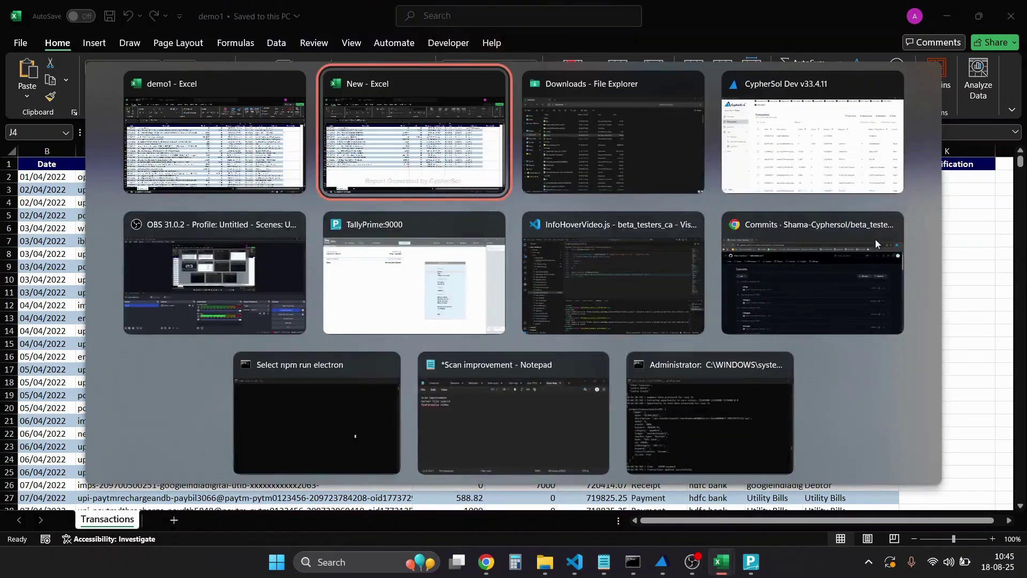
pyautogui.hotkey('alt', 'Tab')
pyautogui.hotkey('alt', 'Tab')
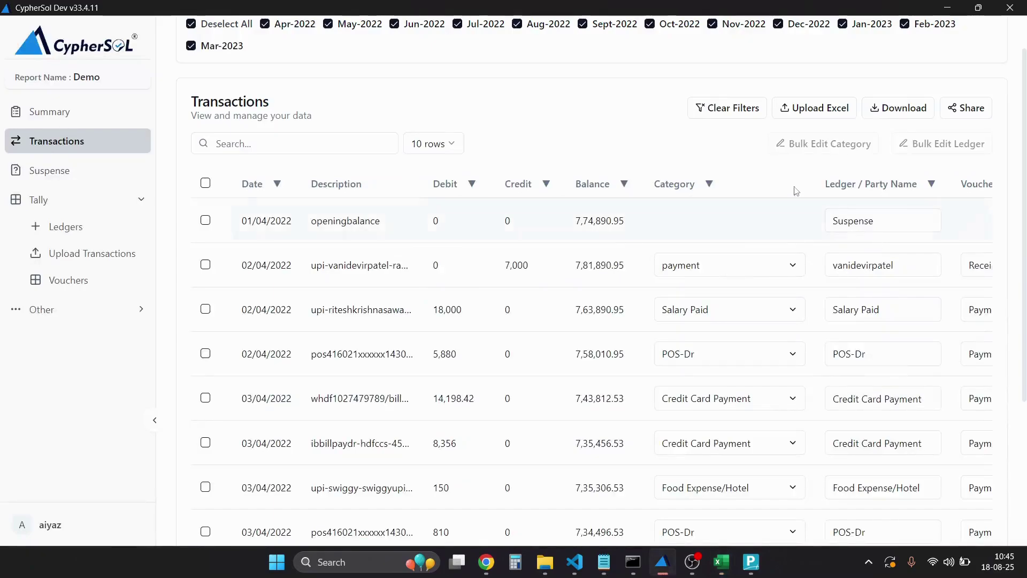
pyautogui.click(842, 115)
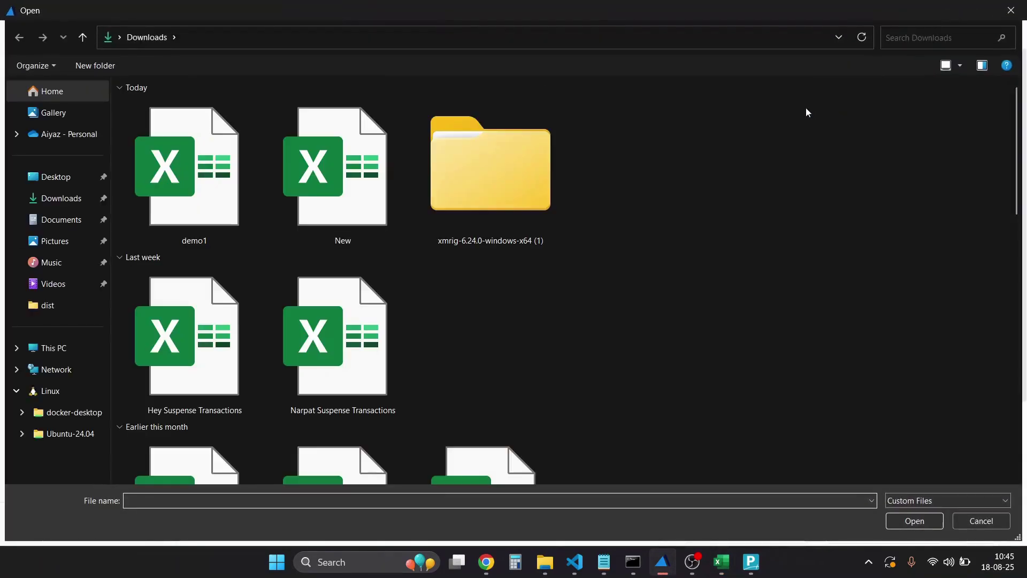
pyautogui.doubleClick(229, 194)
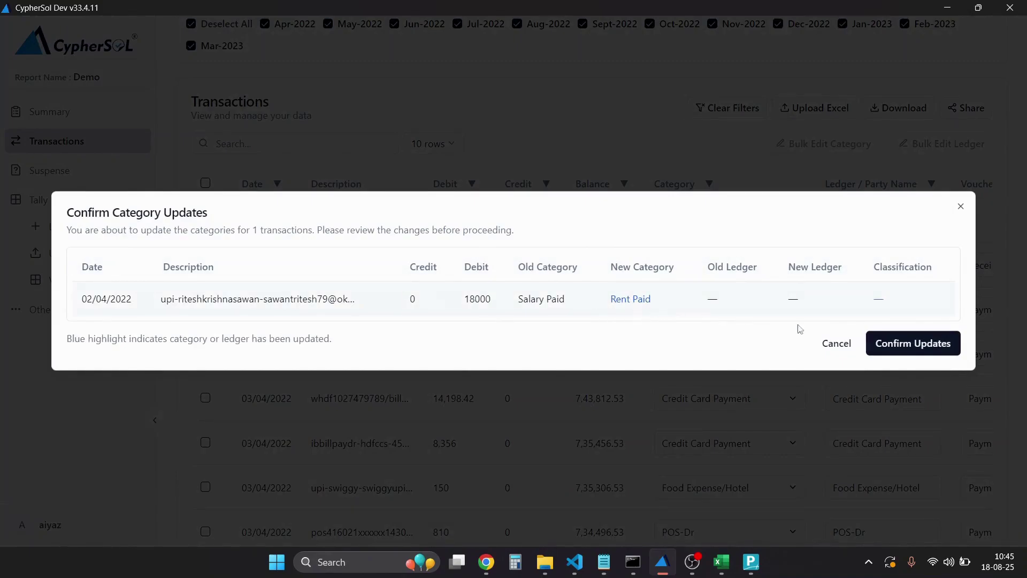
pyautogui.click(932, 358)
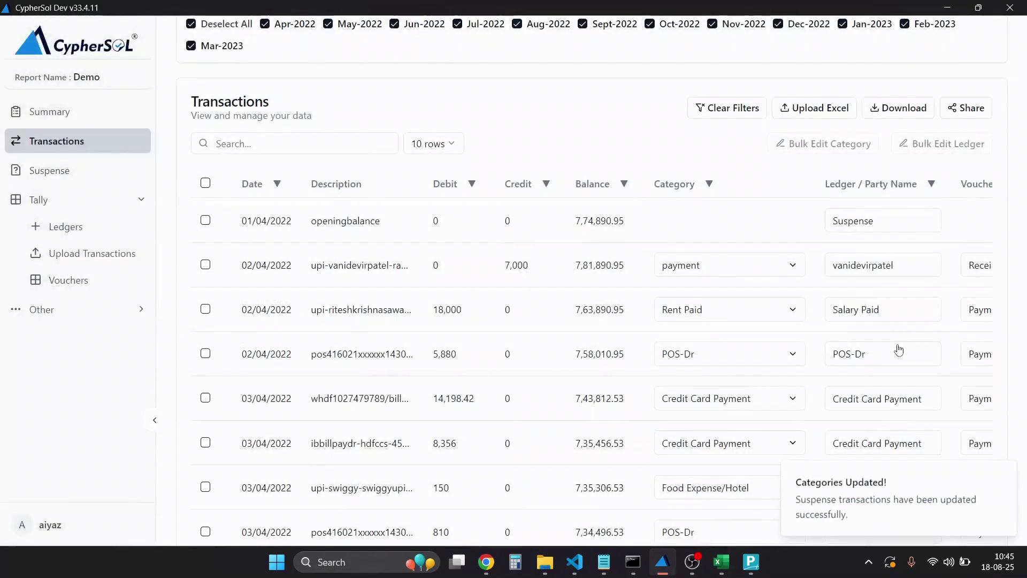
# Review the transactions list, open the Suspense transactions and look through the category options for the 26,500 credit dated 16/07/2022.
pyautogui.scroll(1, 753, 342)
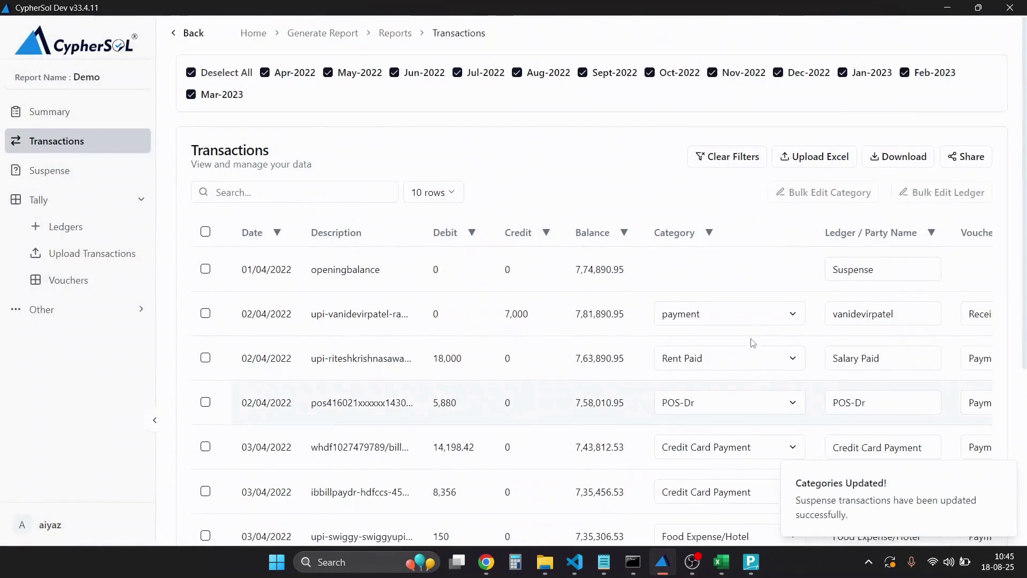
pyautogui.scroll(-2, 427, 291)
pyautogui.scroll(-3, 426, 289)
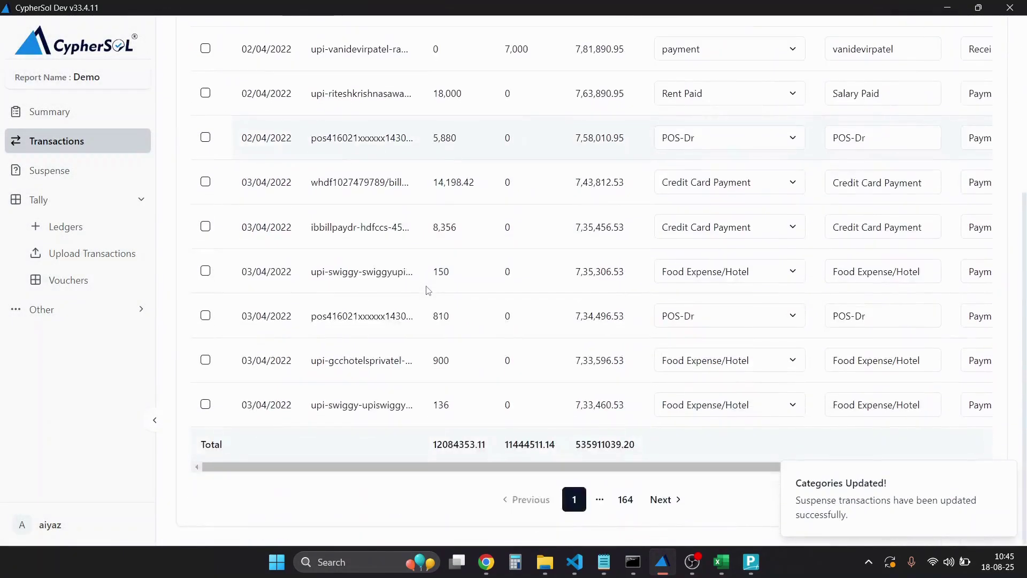
pyautogui.scroll(3, 426, 289)
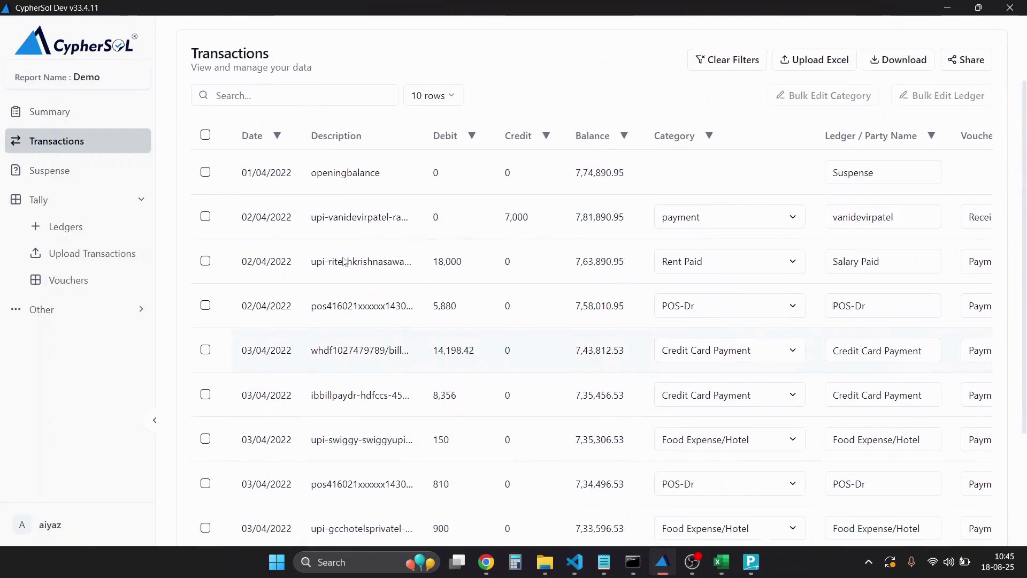
pyautogui.click(99, 175)
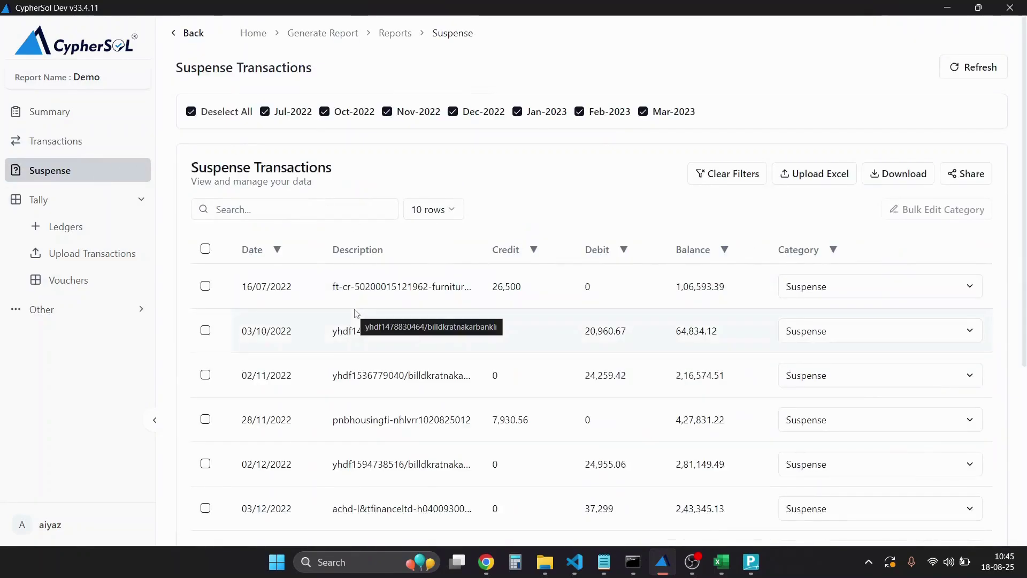
pyautogui.scroll(-1, 356, 313)
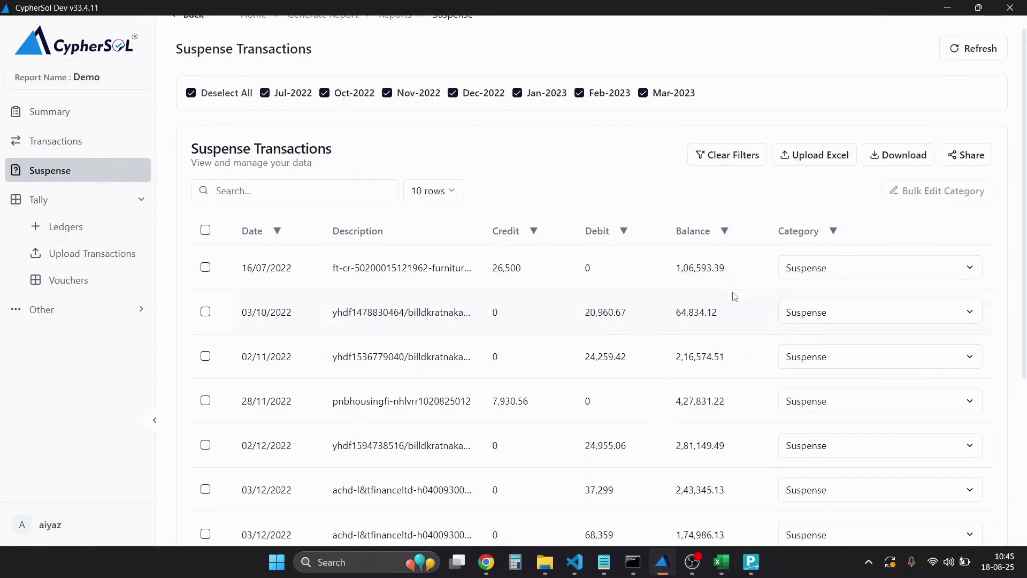
pyautogui.click(810, 268)
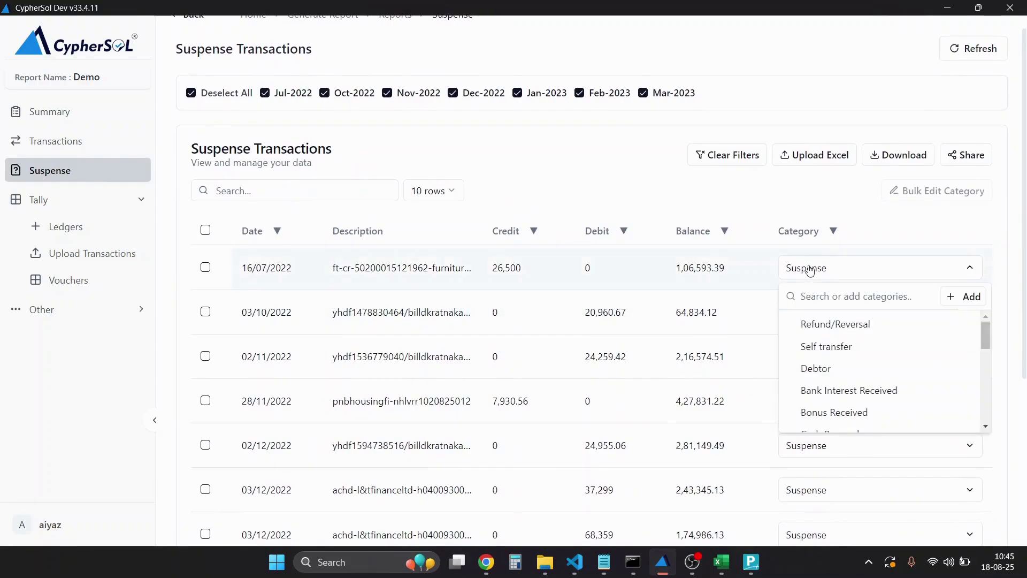
pyautogui.scroll(-3, 834, 345)
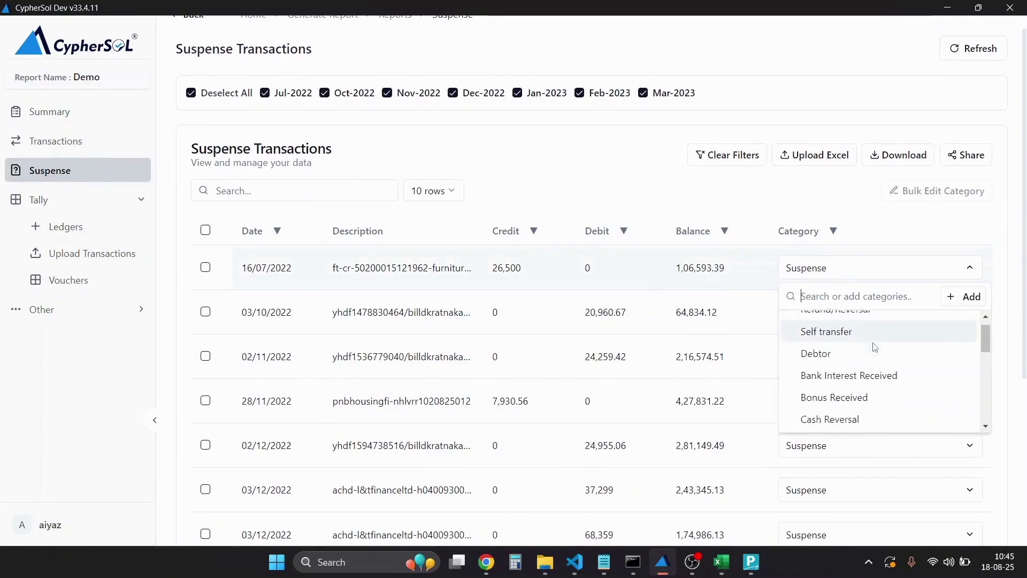
pyautogui.scroll(-2, 875, 348)
pyautogui.scroll(3, 874, 347)
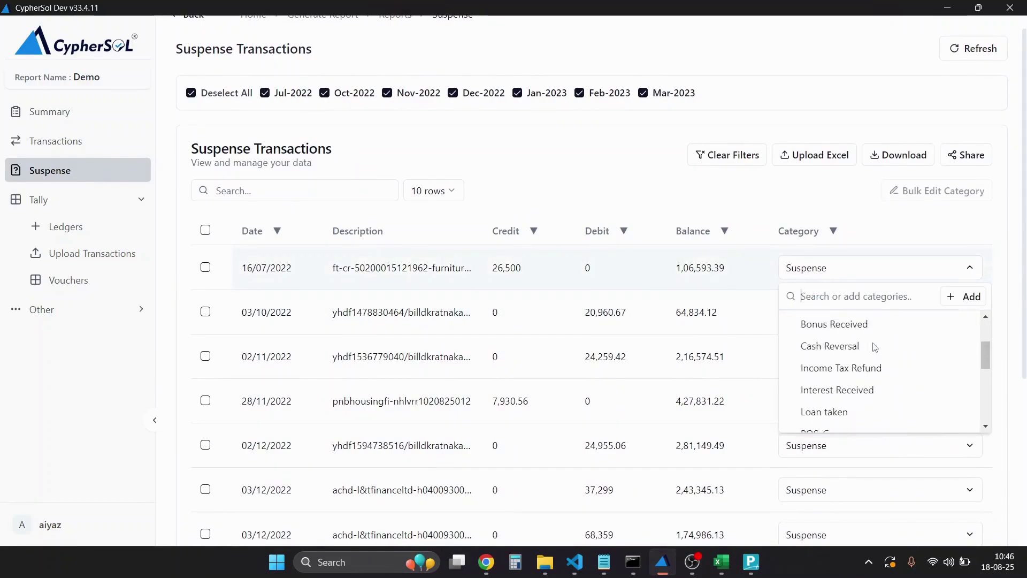
pyautogui.click(798, 202)
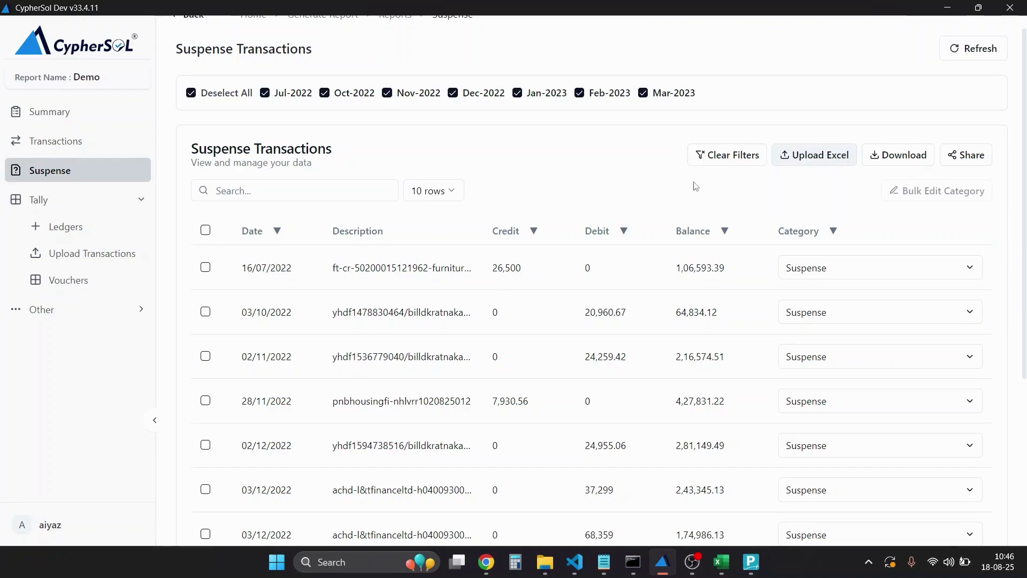
# Select the suspense transactions dated 16/07/2022, 03/10/2022 and 02/11/2022 and try to bulk edit their category together.
pyautogui.scroll(-2, 396, 273)
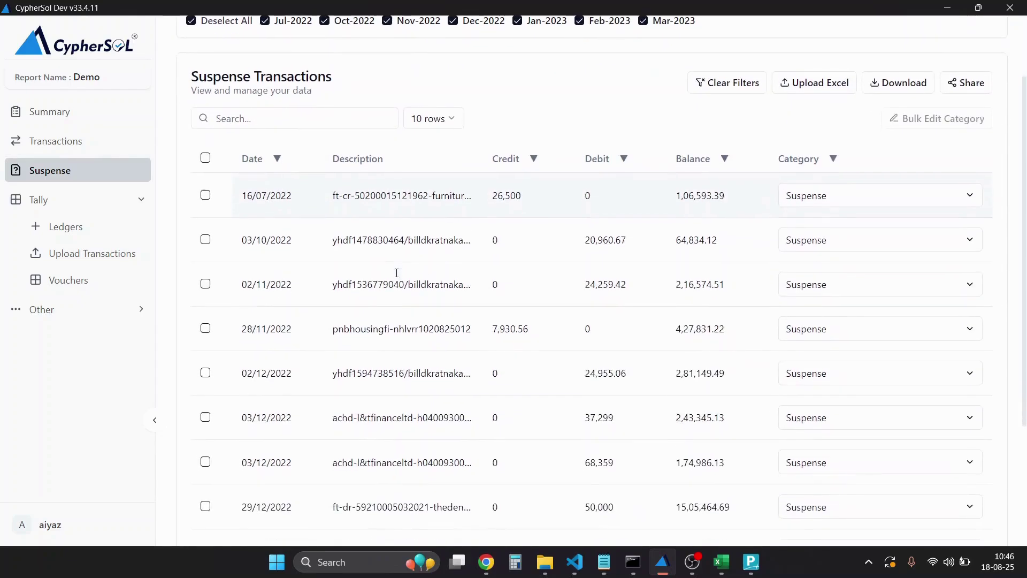
pyautogui.scroll(-3, 398, 276)
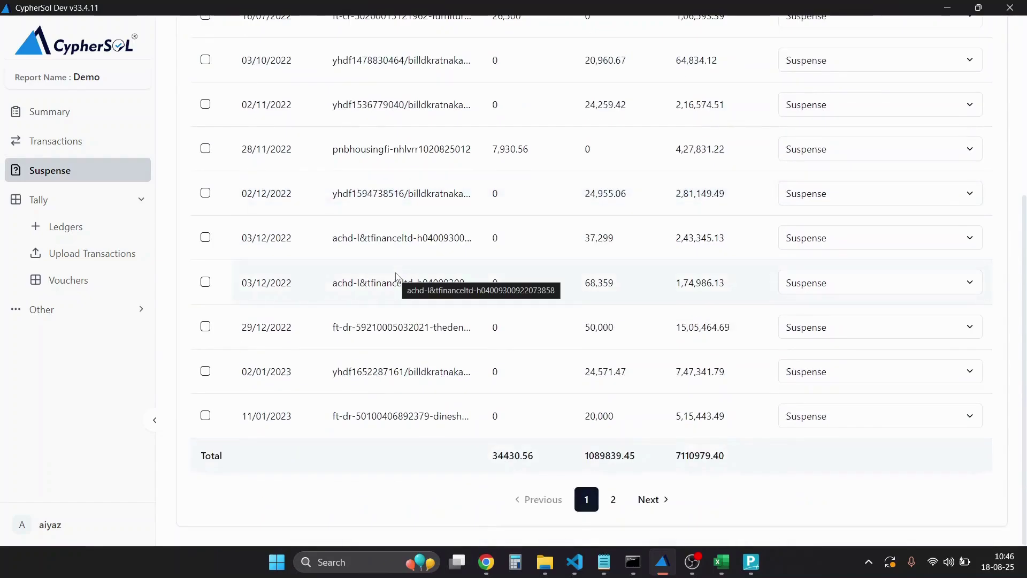
pyautogui.scroll(5, 397, 277)
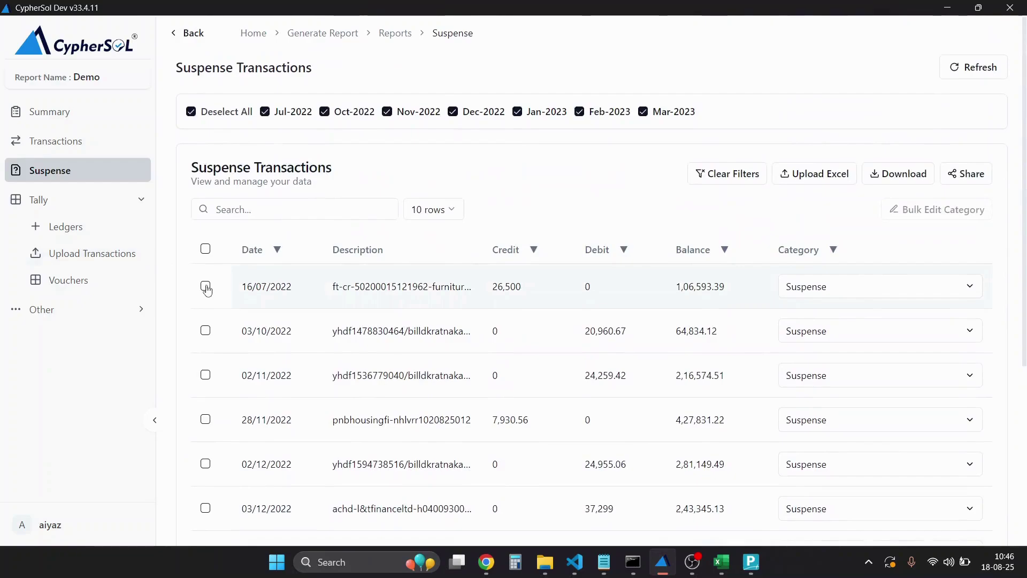
pyautogui.click(206, 287)
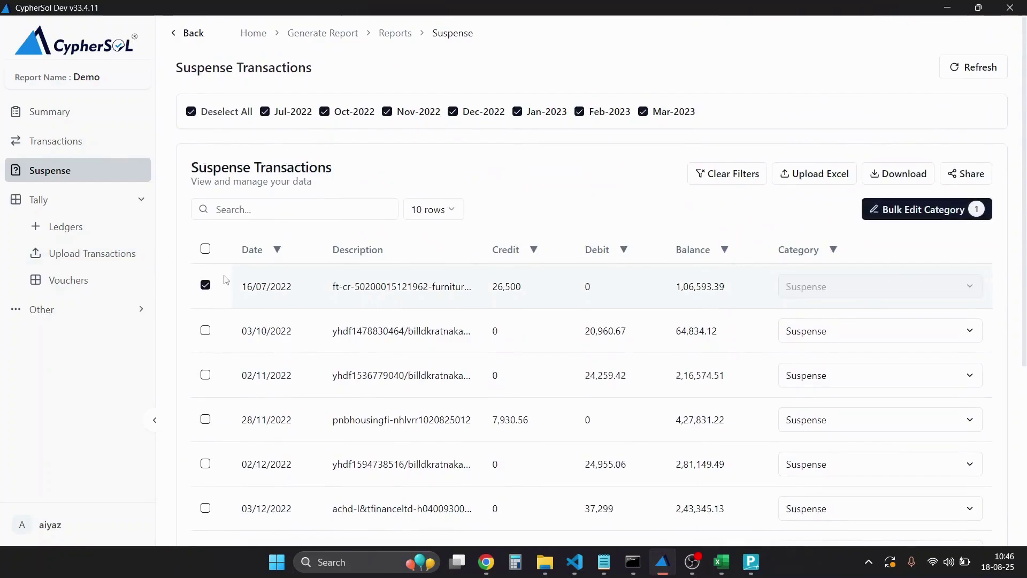
pyautogui.click(205, 330)
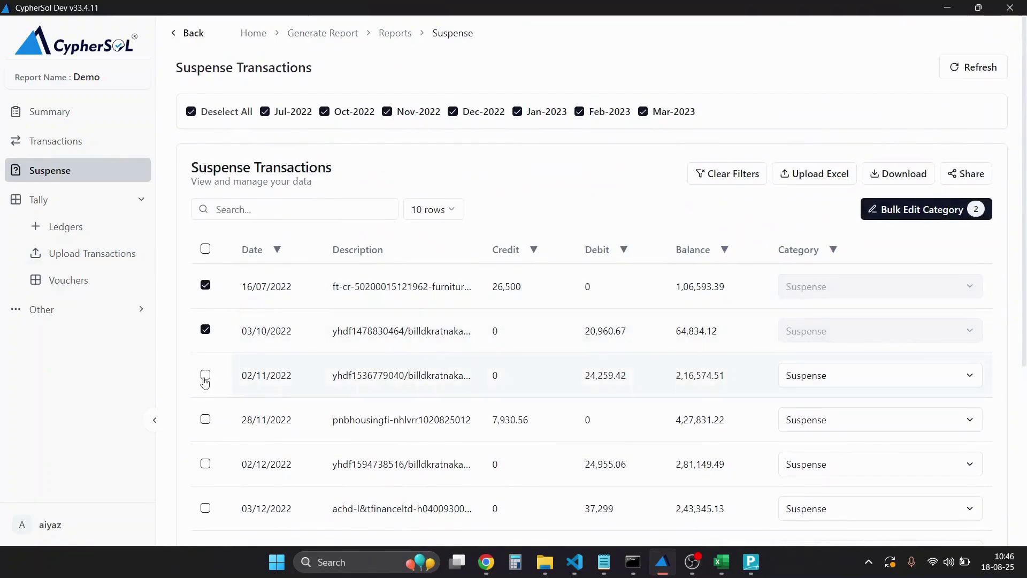
pyautogui.click(206, 375)
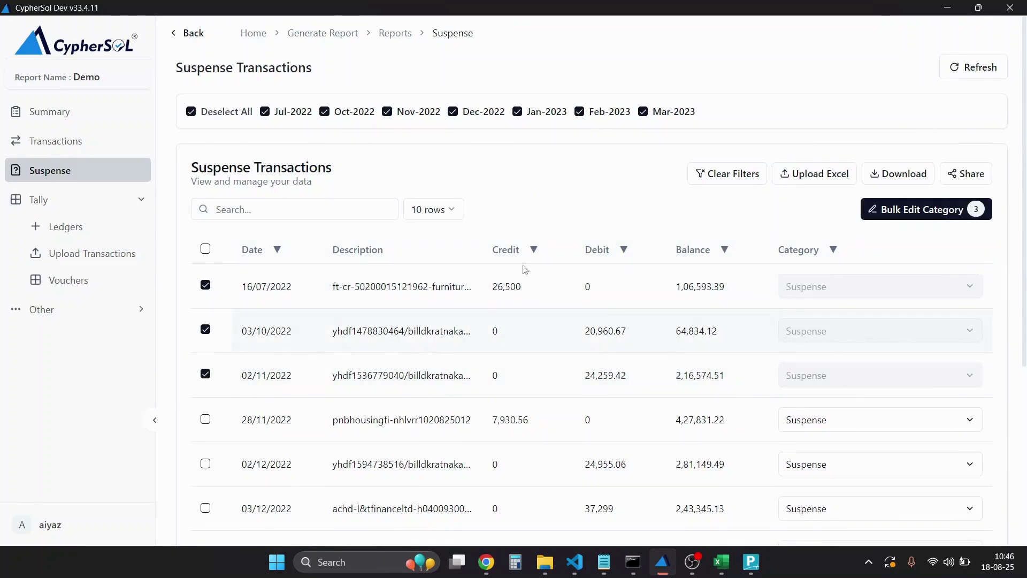
pyautogui.click(919, 221)
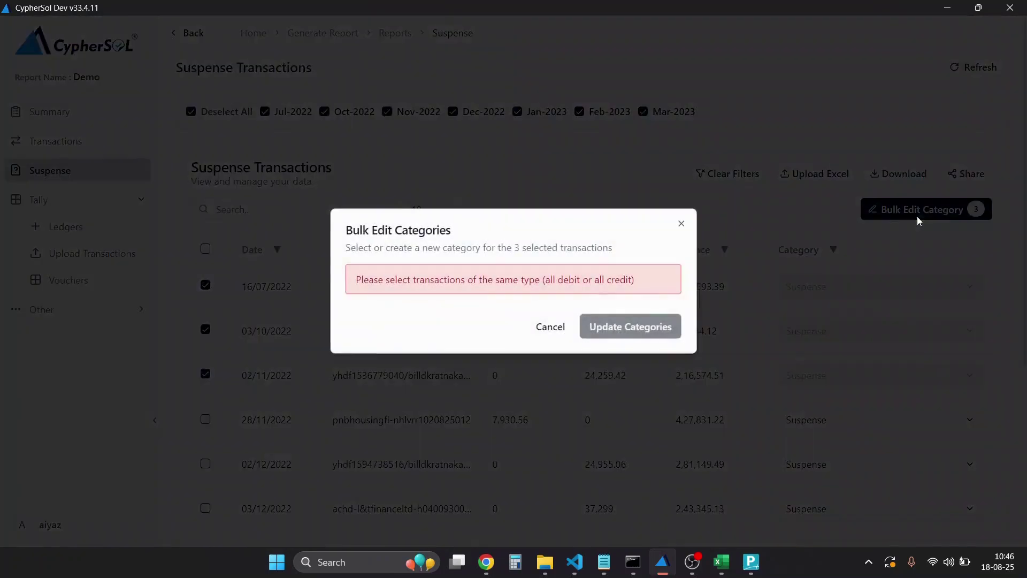
pyautogui.click(551, 327)
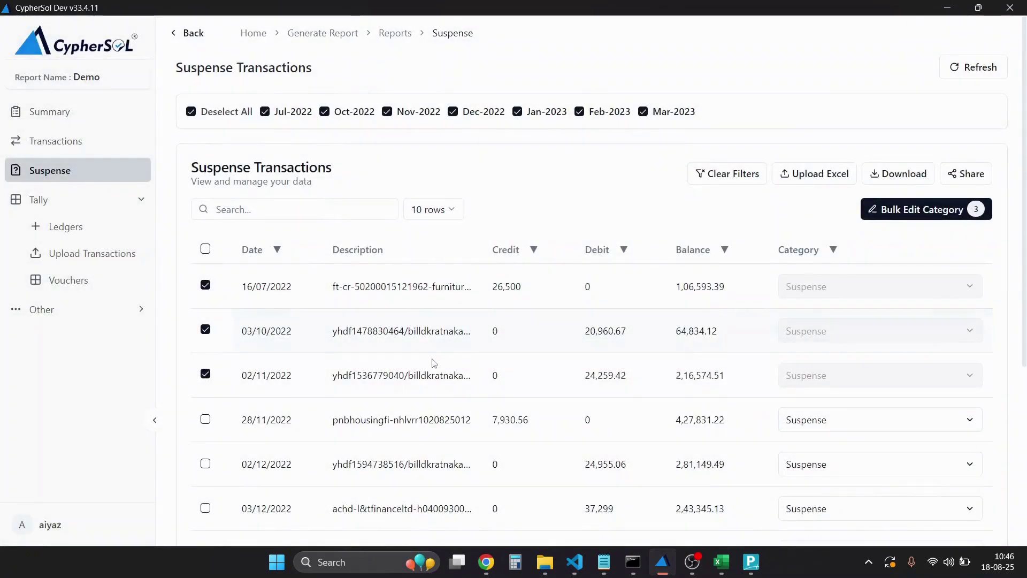
# Swap the 16/07/2022 credit for the 02/12/2022 debit in the selection and bulk-update the three debits' category to Donation.
pyautogui.click(206, 285)
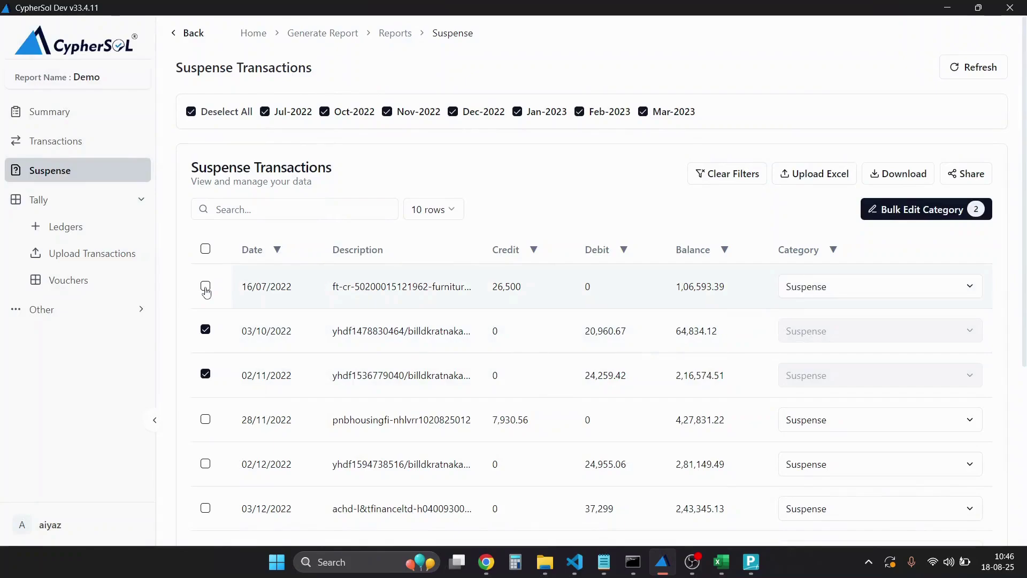
pyautogui.click(206, 463)
pyautogui.click(883, 210)
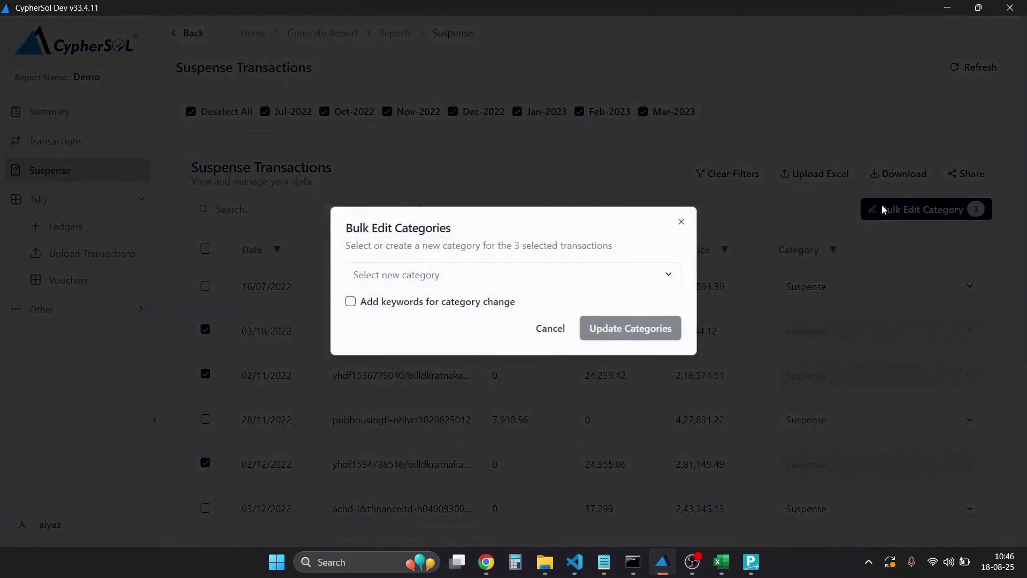
pyautogui.click(596, 269)
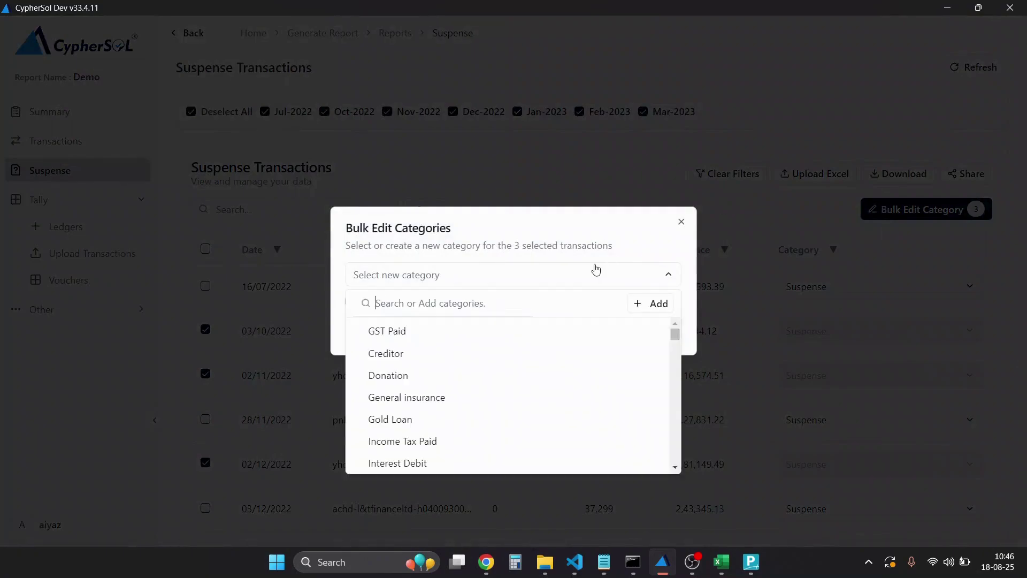
pyautogui.click(465, 374)
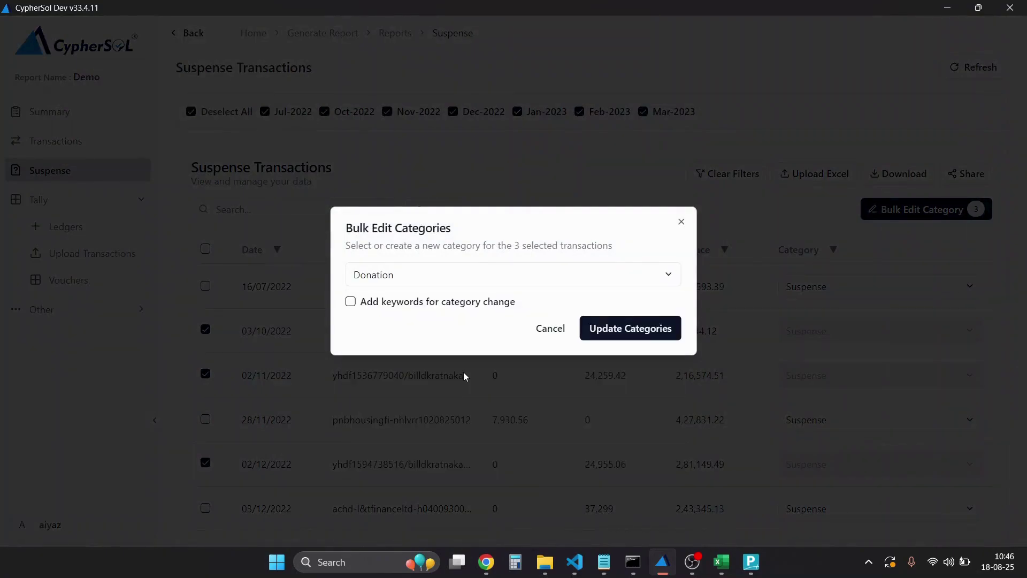
pyautogui.click(626, 331)
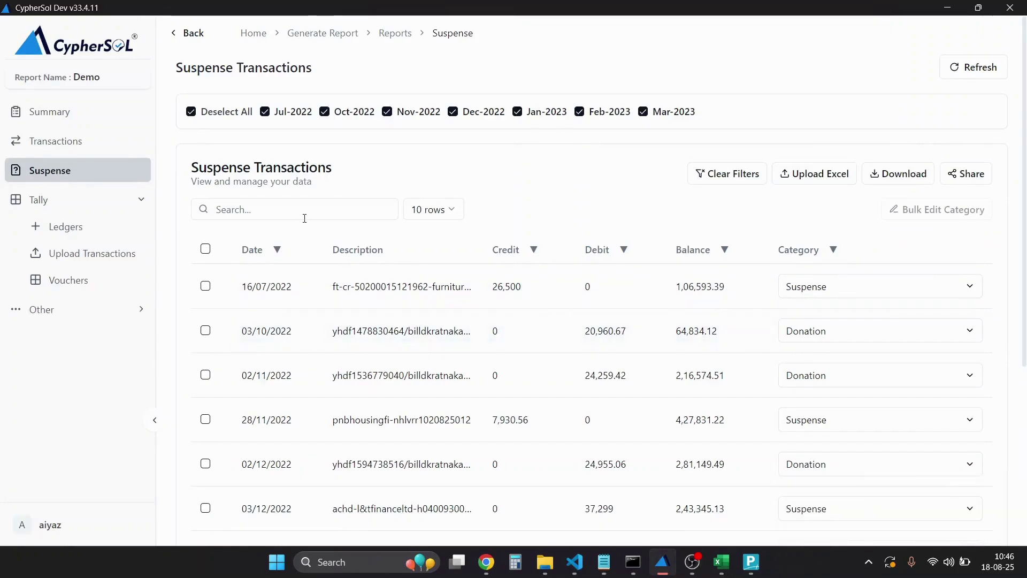
# Open the Tally Ledgers page, choose Demo as the company, check the company name in TallyPrime and return to CypherSol.
pyautogui.click(108, 231)
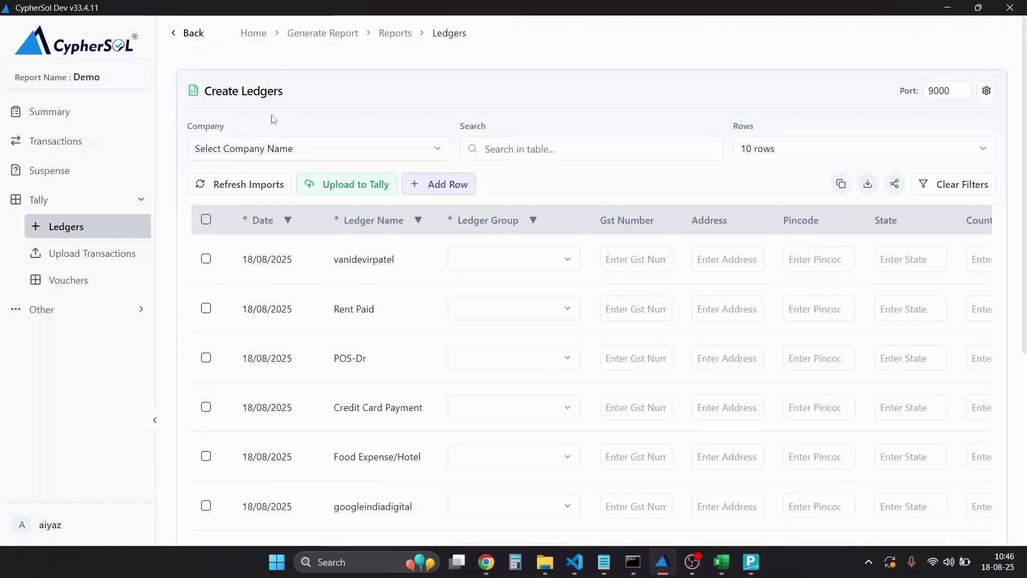
pyautogui.click(256, 149)
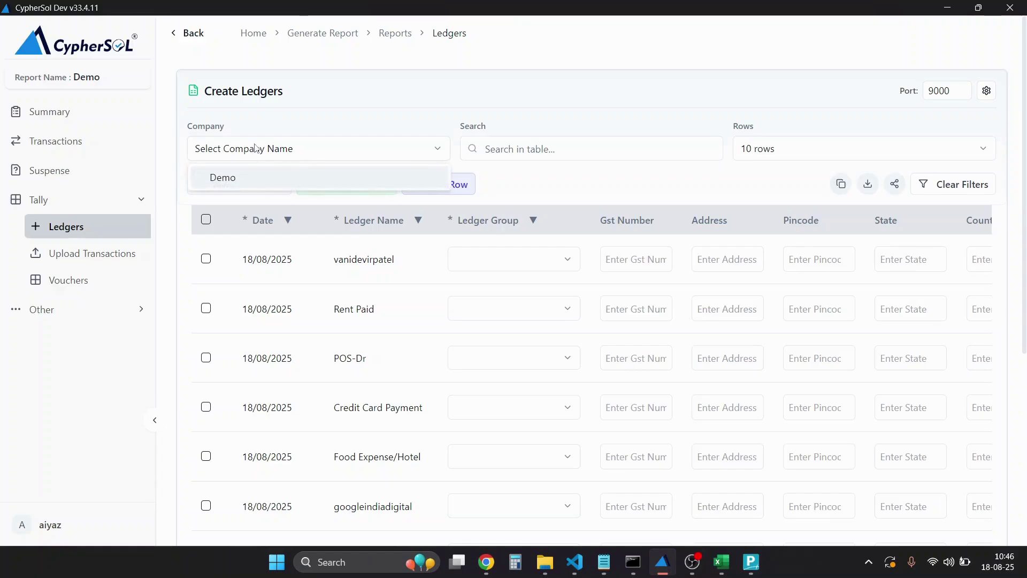
pyautogui.click(245, 177)
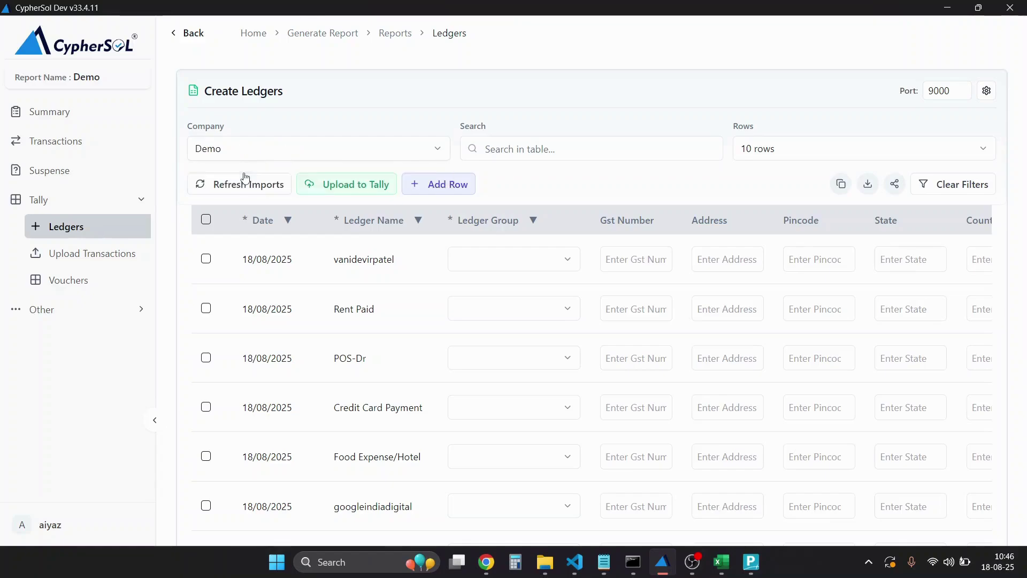
pyautogui.click(749, 564)
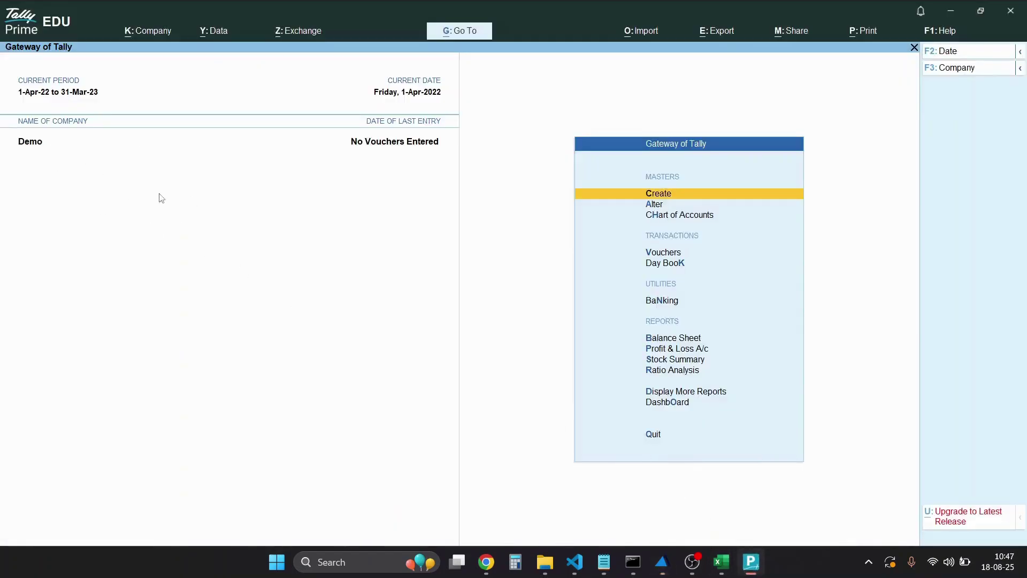
pyautogui.hotkey('alt', 'Tab')
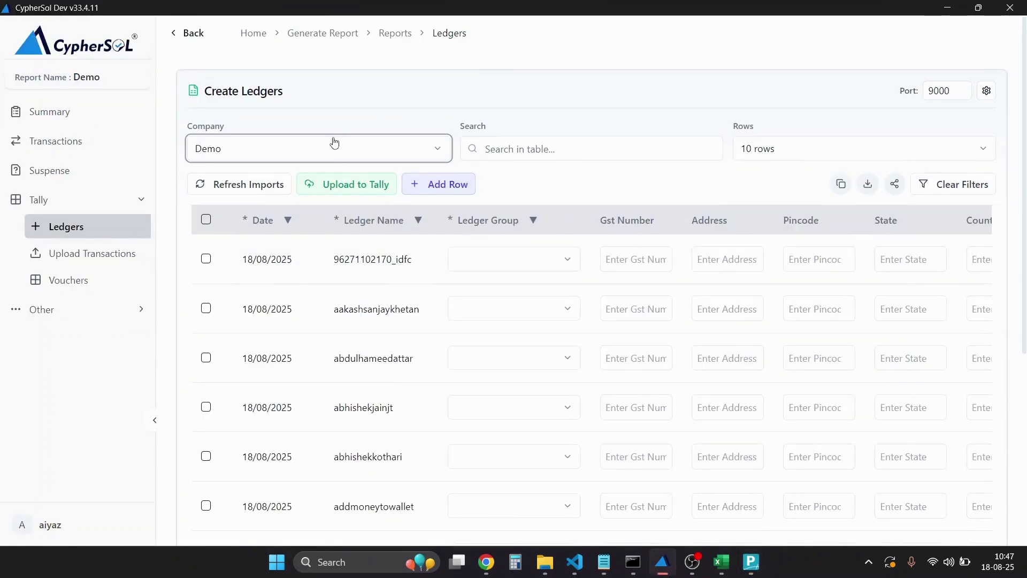
# Select all ledgers, assign them the Sundry Debtors ledger group, and clear the selection.
pyautogui.click(206, 221)
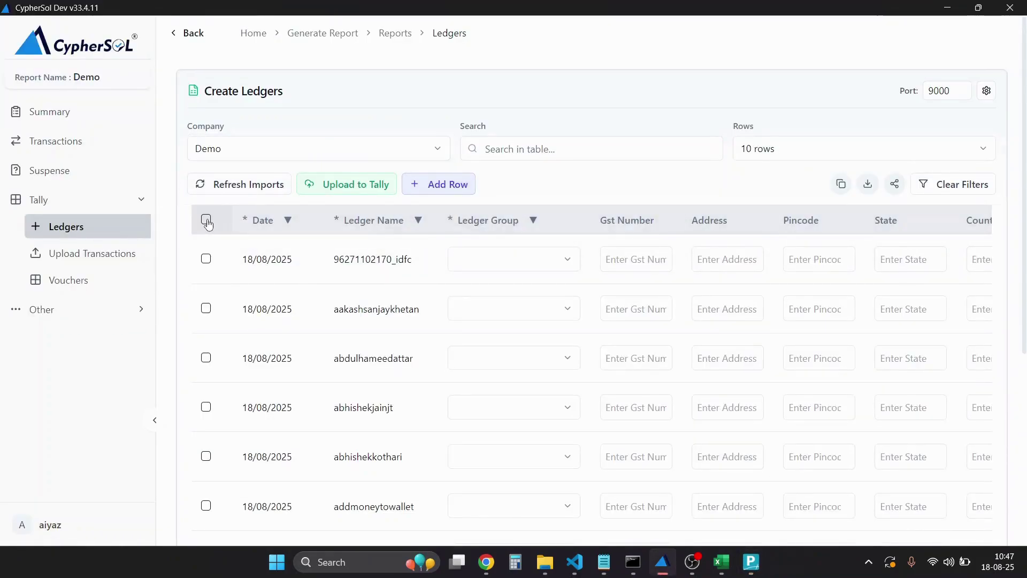
pyautogui.click(520, 259)
pyautogui.scroll(-5, 547, 364)
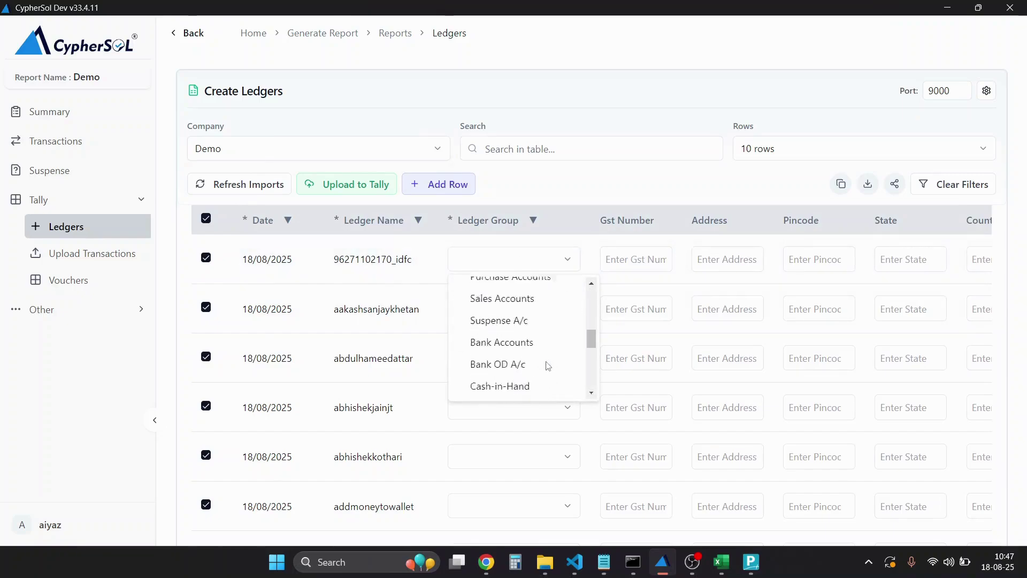
pyautogui.scroll(-5, 546, 363)
pyautogui.click(537, 368)
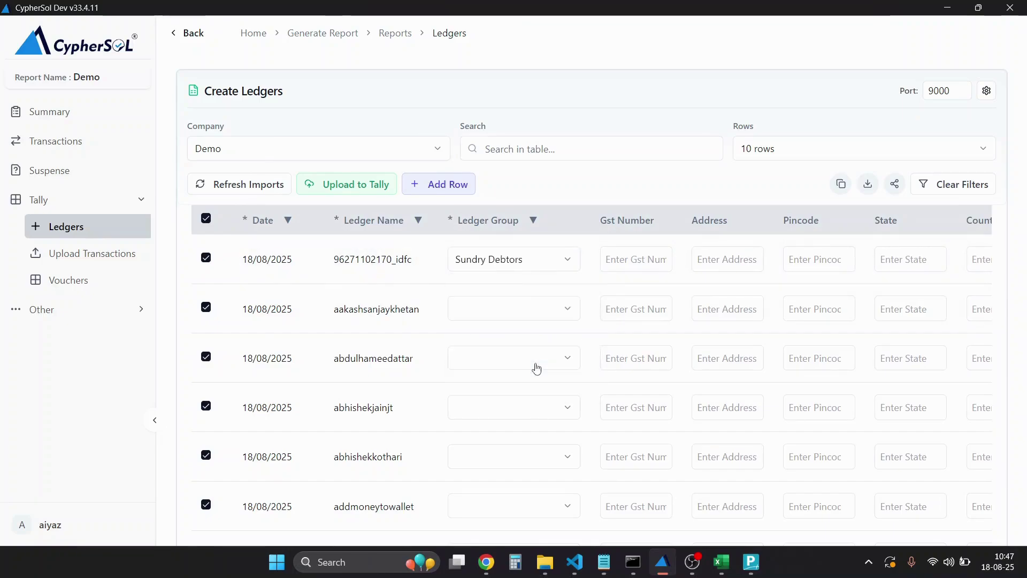
pyautogui.click(206, 219)
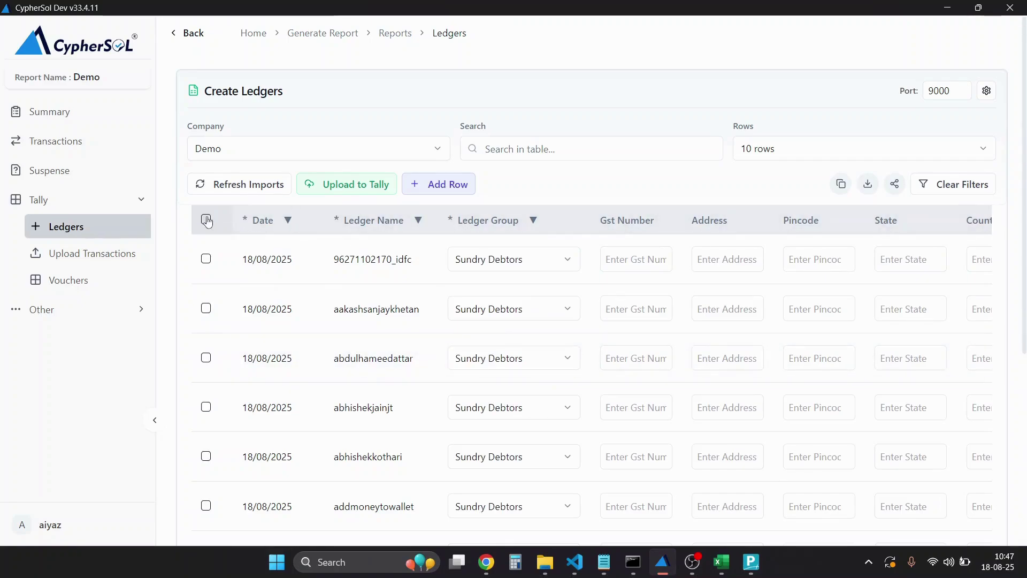
# Upload all ledgers to TallyPrime, confirming Demo as the correct company, and close the upload summary.
pyautogui.click(367, 187)
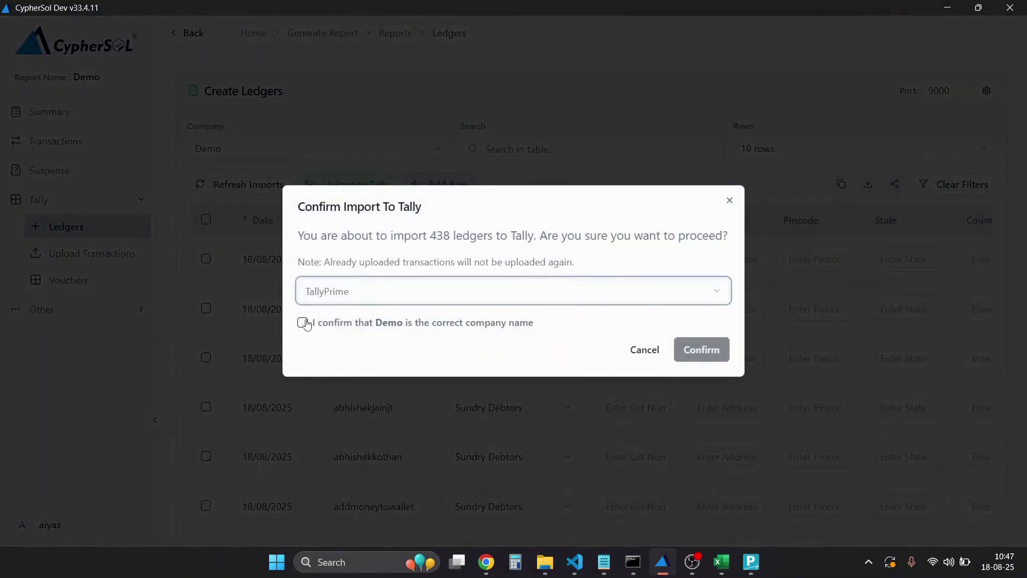
pyautogui.click(303, 323)
pyautogui.click(684, 351)
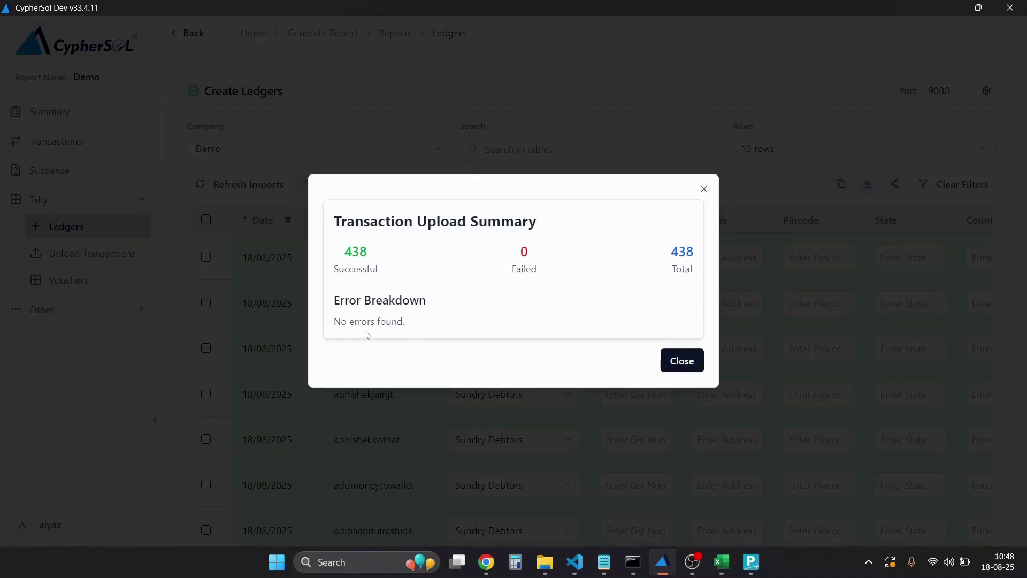
pyautogui.click(669, 369)
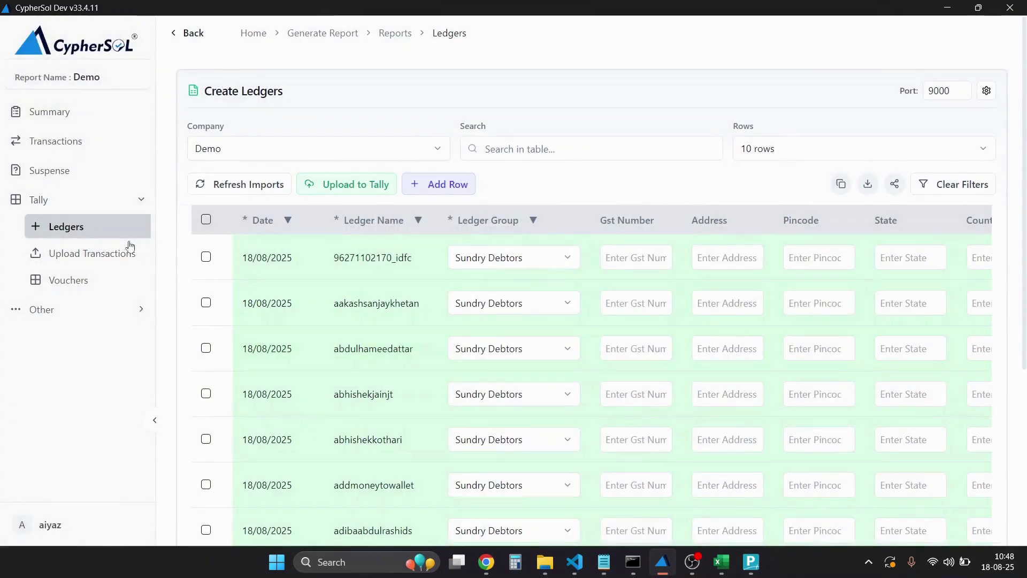
# On the Upload Transactions page, create a bank ledger named Bank with the prefilled opening balance and check the bank ledger selection.
pyautogui.click(109, 259)
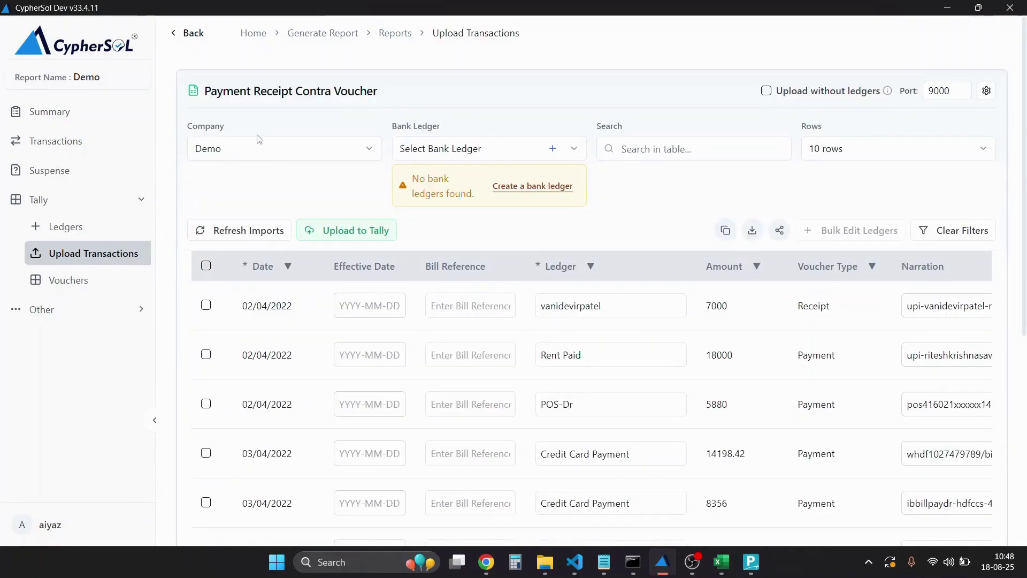
pyautogui.click(499, 191)
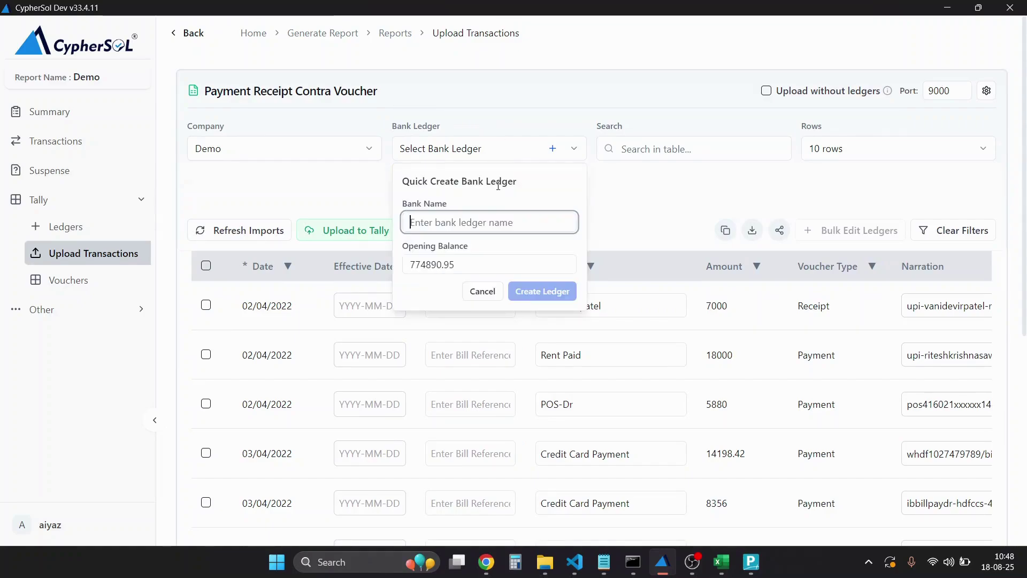
pyautogui.write('Bank')
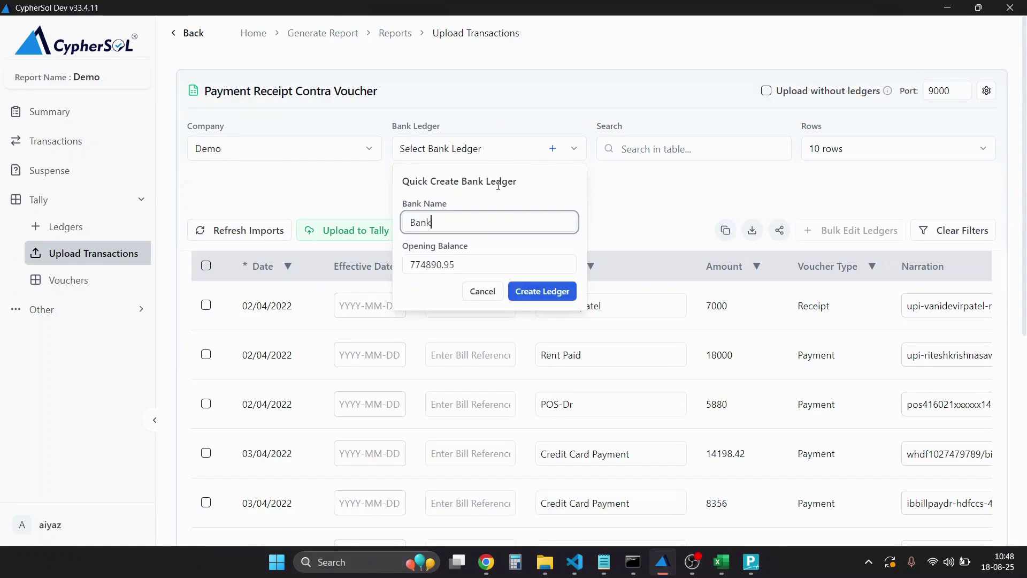
pyautogui.click(557, 289)
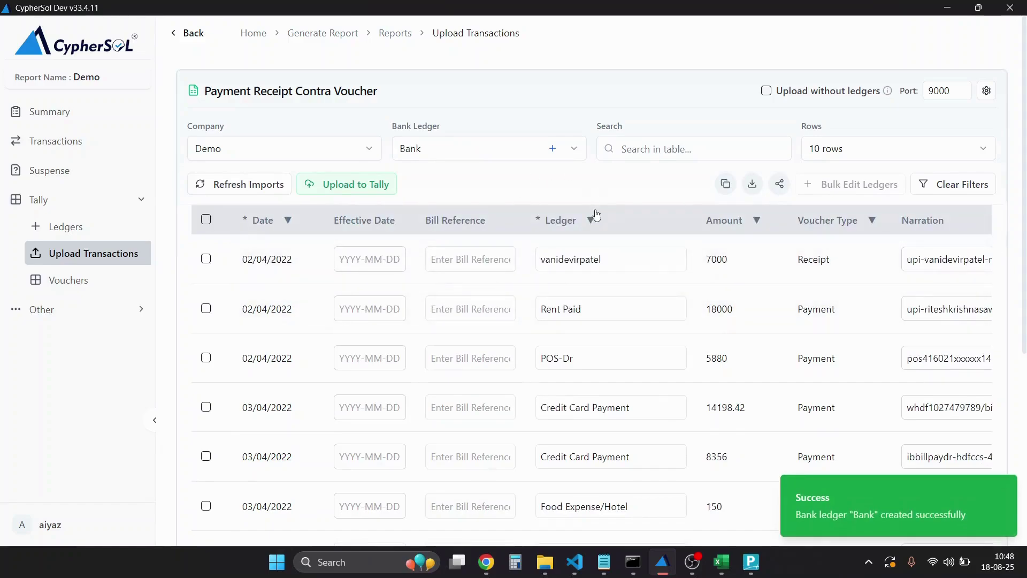
pyautogui.click(499, 155)
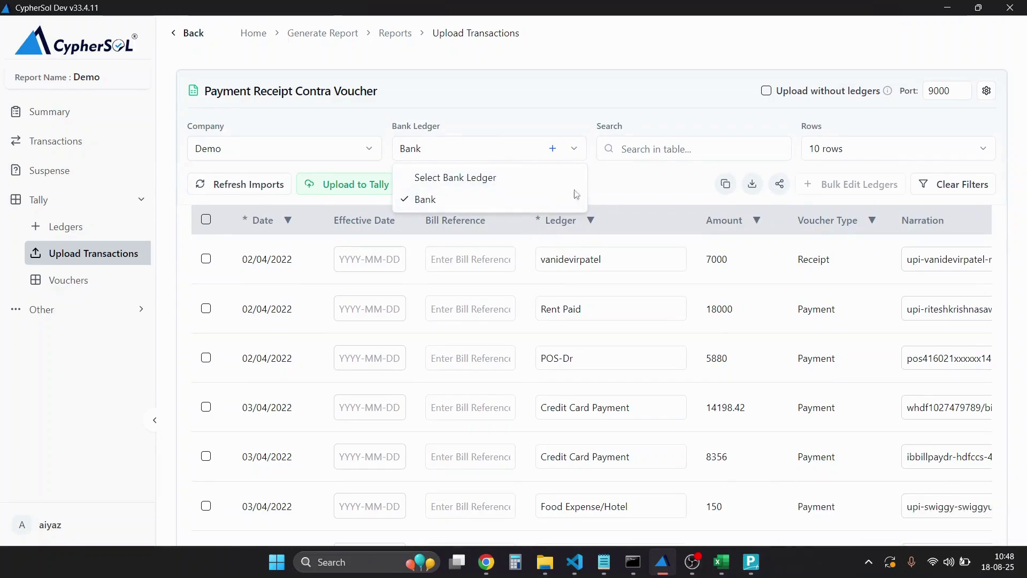
pyautogui.click(627, 184)
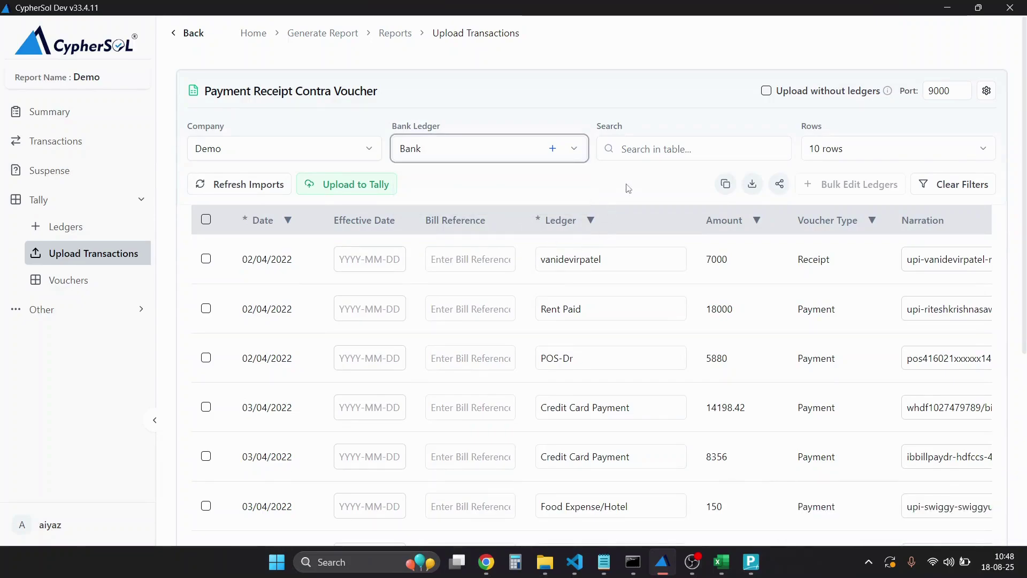
# Upload the transactions to Tally, confirming Demo as the correct company, and review the successful uploads in the summary.
pyautogui.click(348, 186)
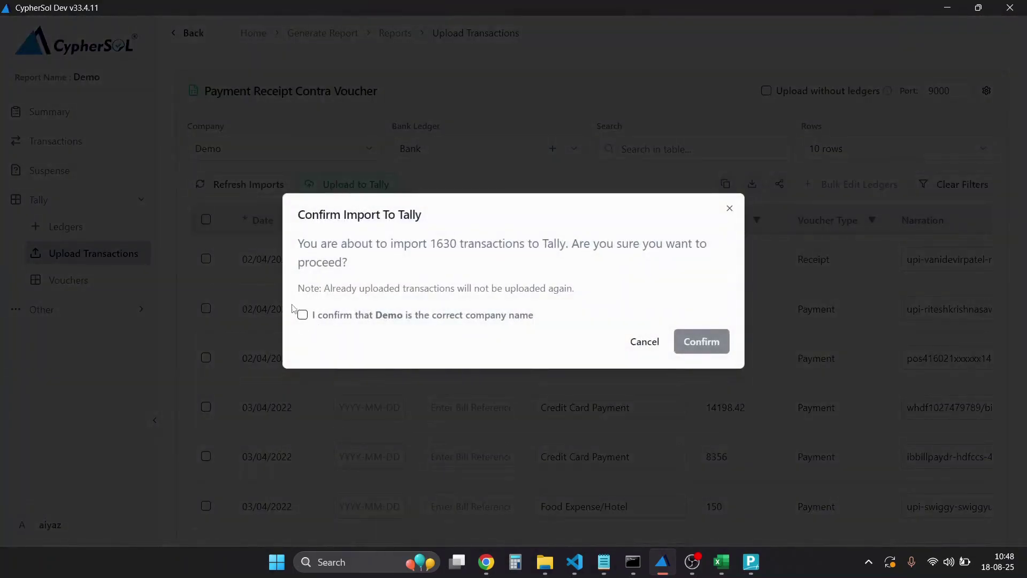
pyautogui.click(303, 316)
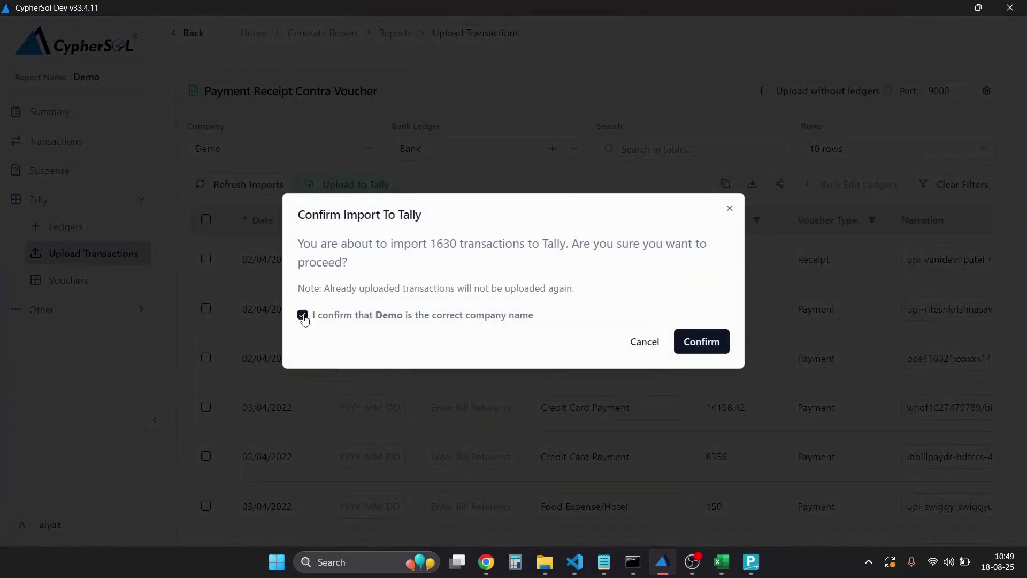
pyautogui.click(699, 340)
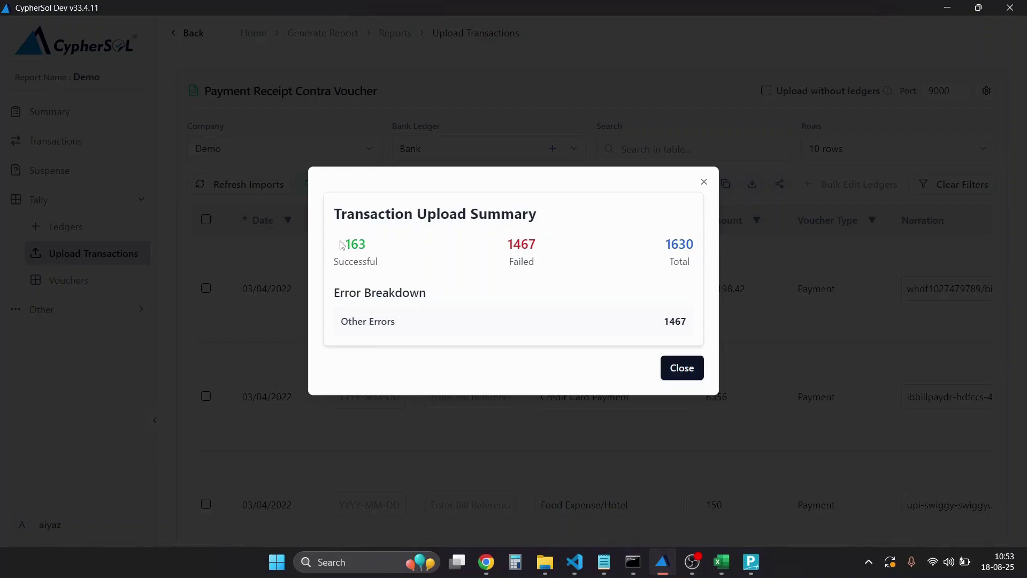
pyautogui.moveTo(338, 244); pyautogui.dragTo(383, 263)
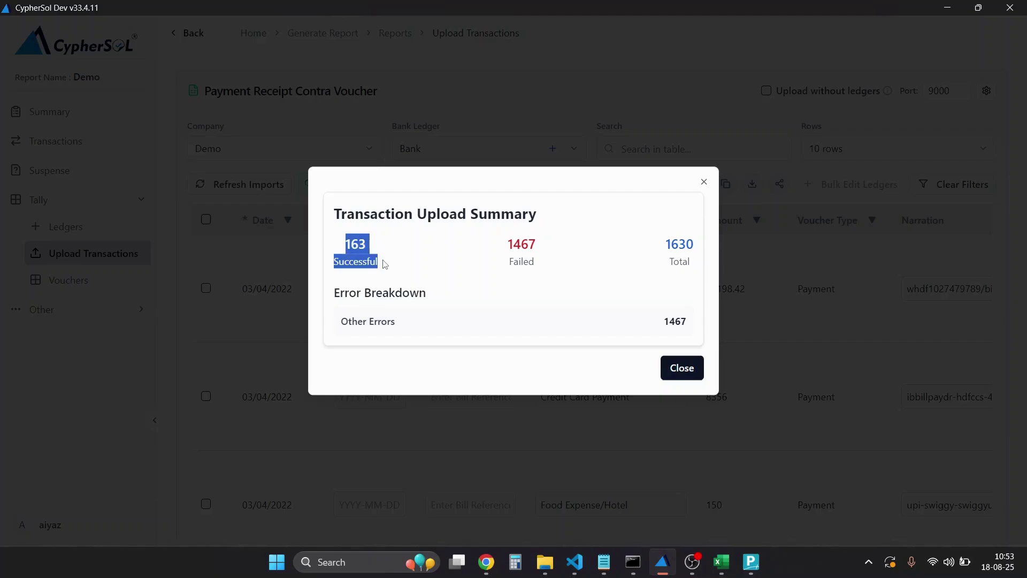
# Close the transaction upload summary, check the Demo company's last entry date in TallyPrime, and return to CypherSOL.
pyautogui.click(385, 264)
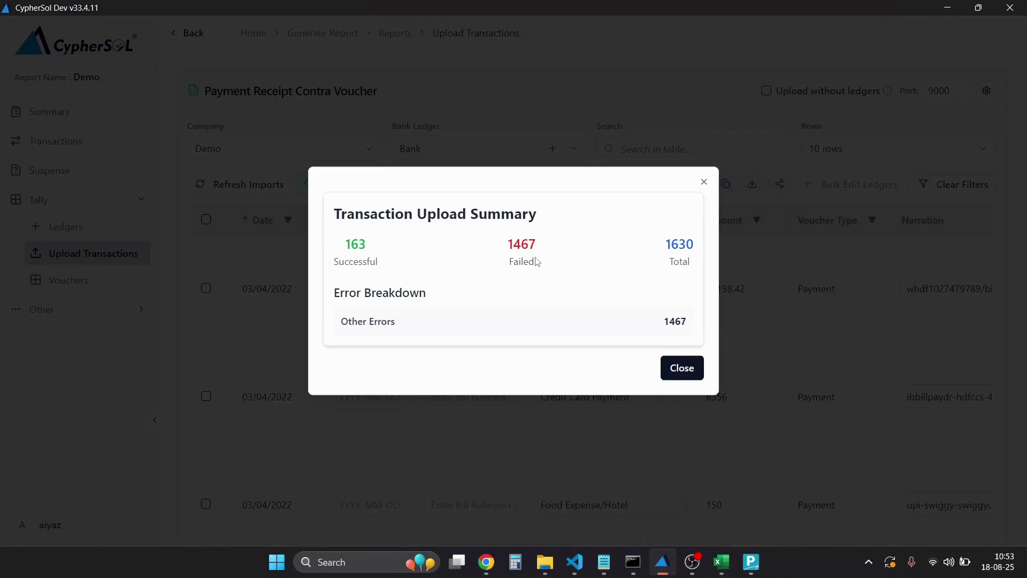
pyautogui.click(691, 370)
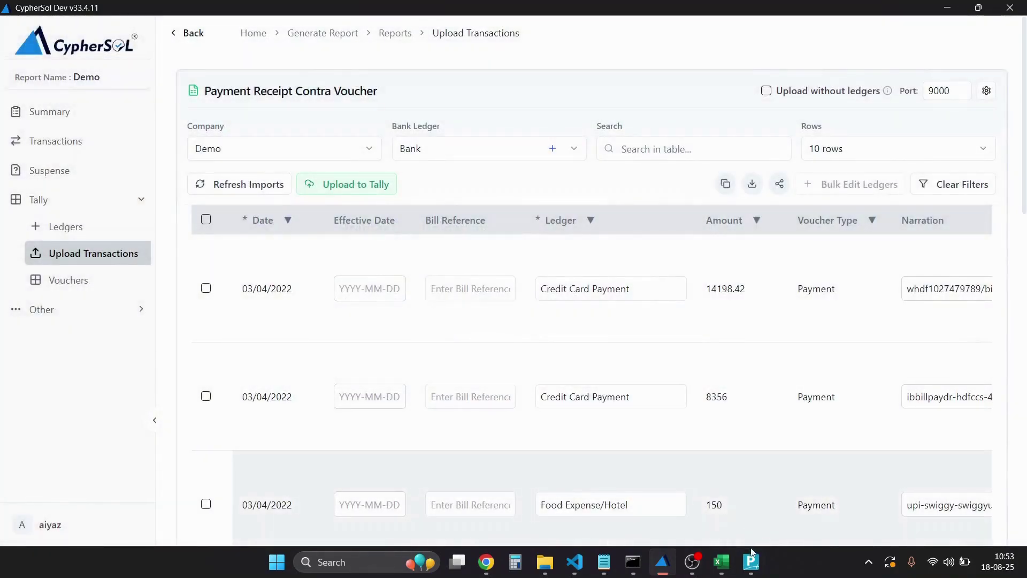
pyautogui.click(751, 560)
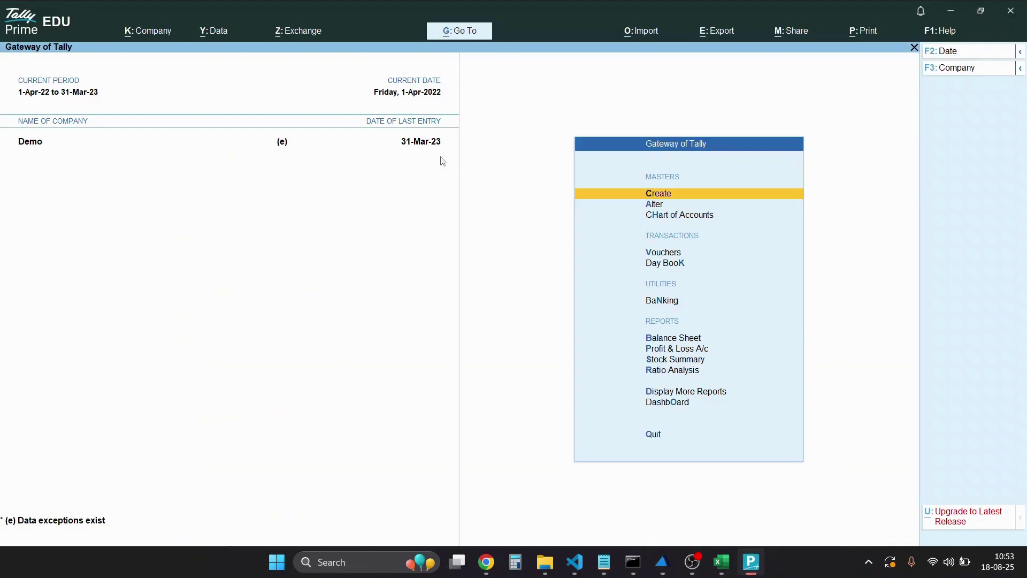
pyautogui.hotkey('alt', 'Tab')
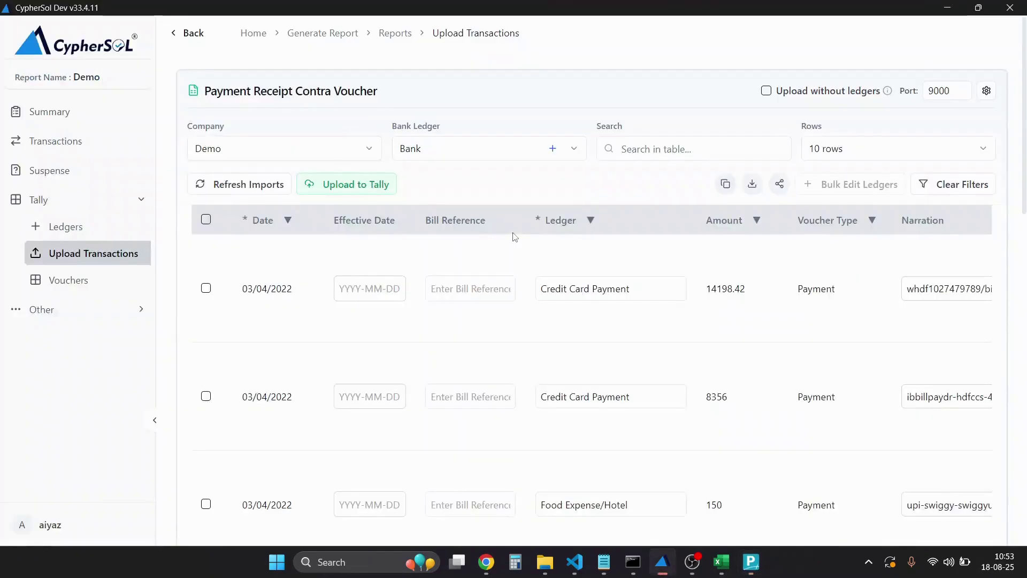
# Open the Payment Receipt Contra Voucher template from the Tally vouchers, view its Excel sheet, and close the workbook.
pyautogui.click(88, 283)
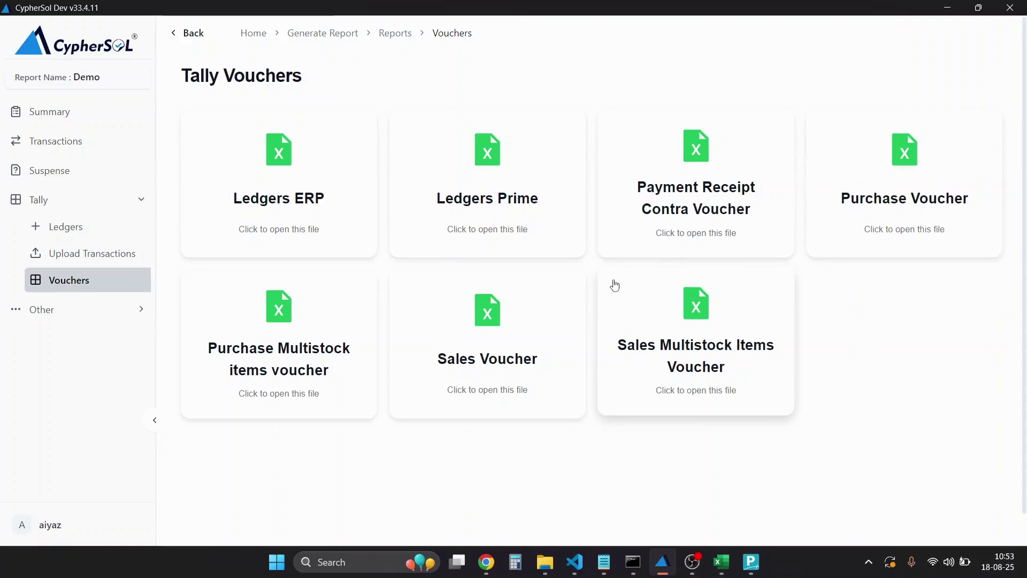
pyautogui.click(657, 216)
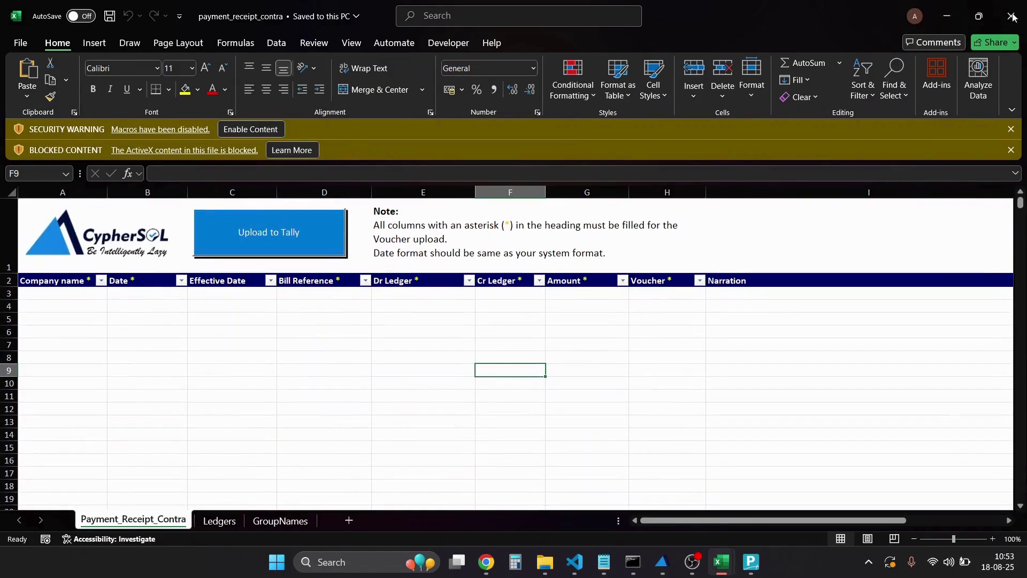
pyautogui.click(1020, 18)
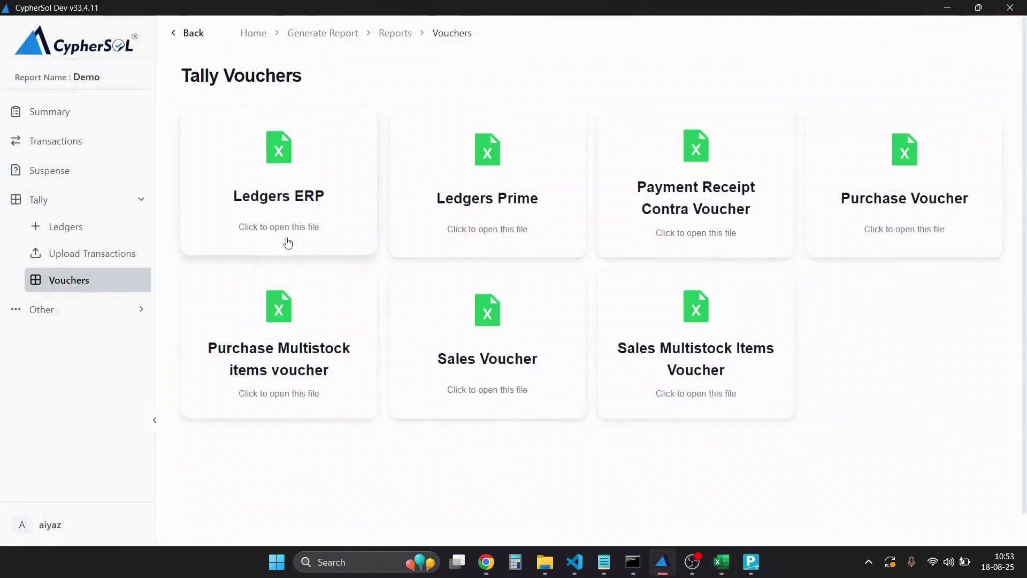
# Expand the Other reports and examine the Debtors chart and transactions, followed by the Creditors transactions.
pyautogui.click(137, 306)
pyautogui.scroll(-2, 107, 321)
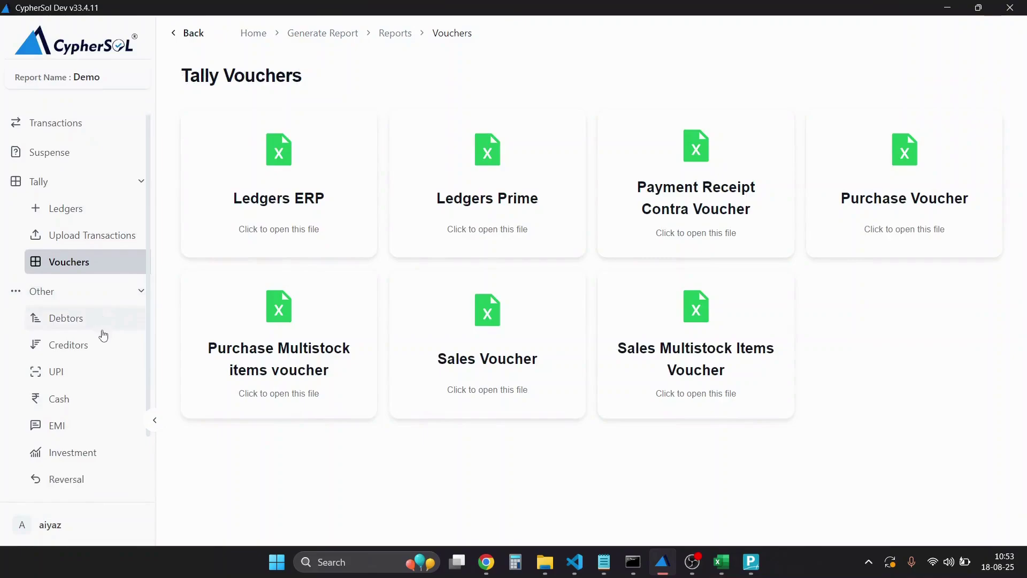
pyautogui.click(114, 288)
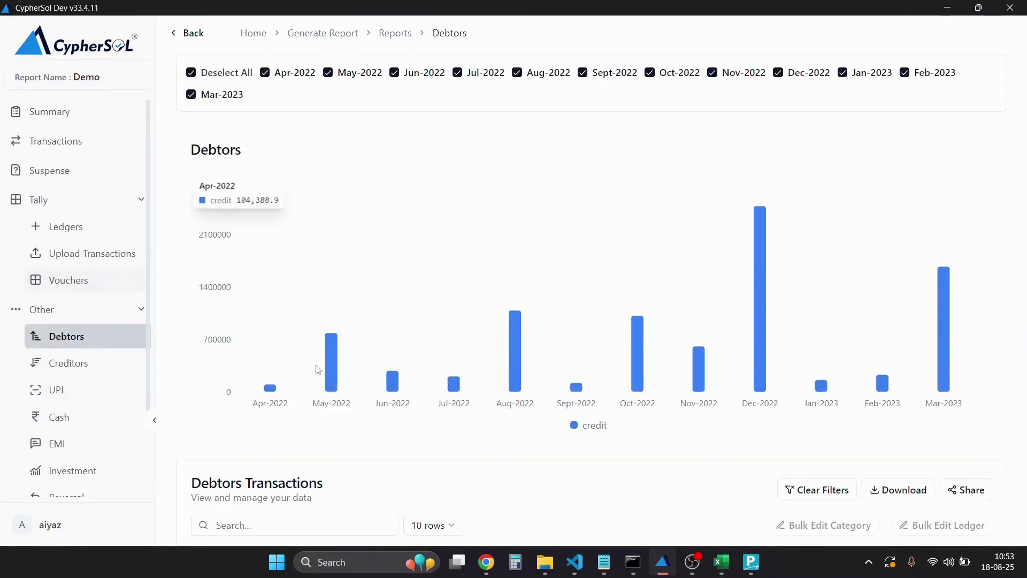
pyautogui.scroll(-5, 317, 368)
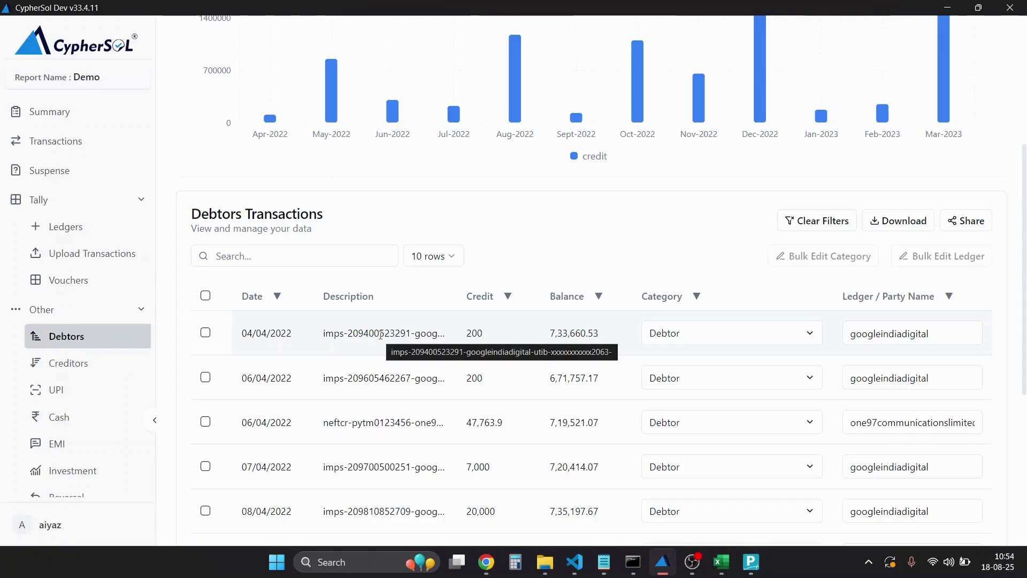
pyautogui.click(90, 365)
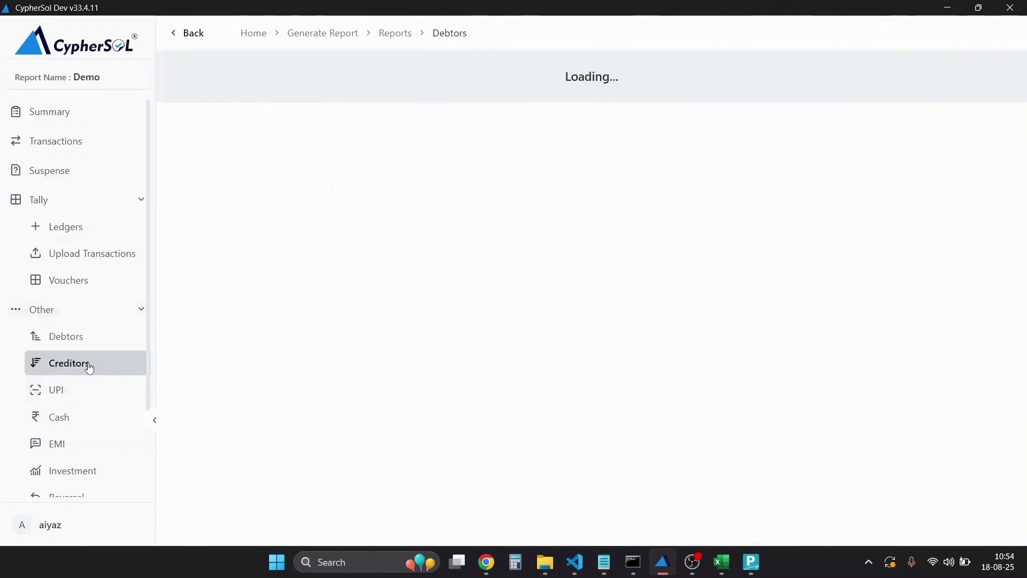
pyautogui.scroll(-8, 481, 394)
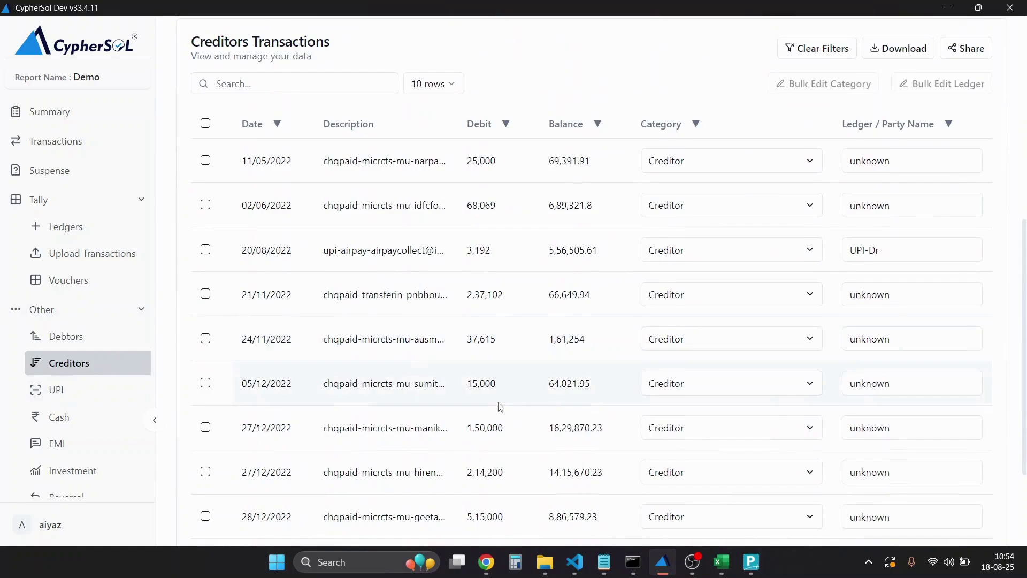
# Examine the UPI report's credit transactions and its debit transactions.
pyautogui.click(82, 398)
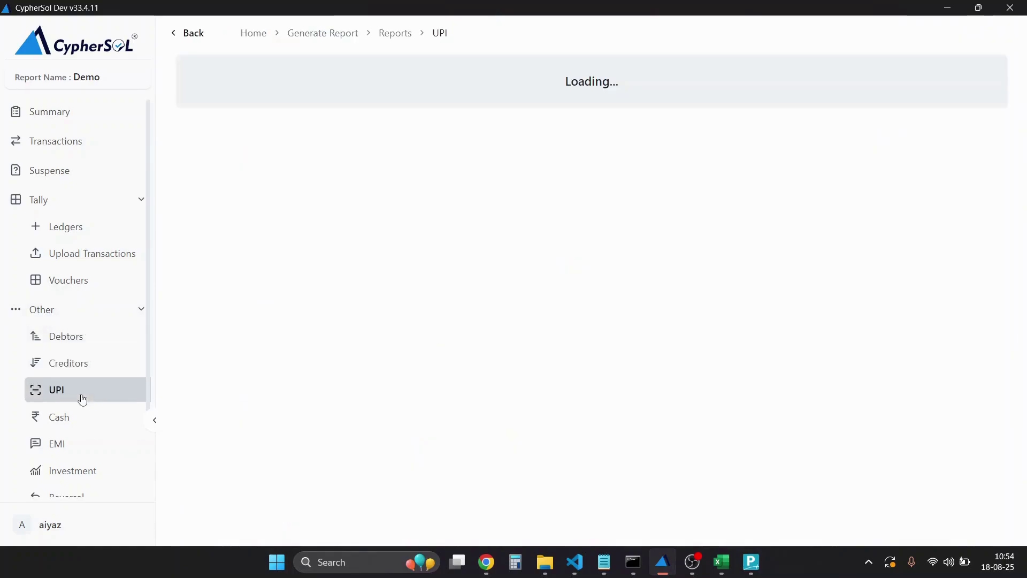
pyautogui.scroll(-5, 337, 236)
pyautogui.scroll(-2, 352, 206)
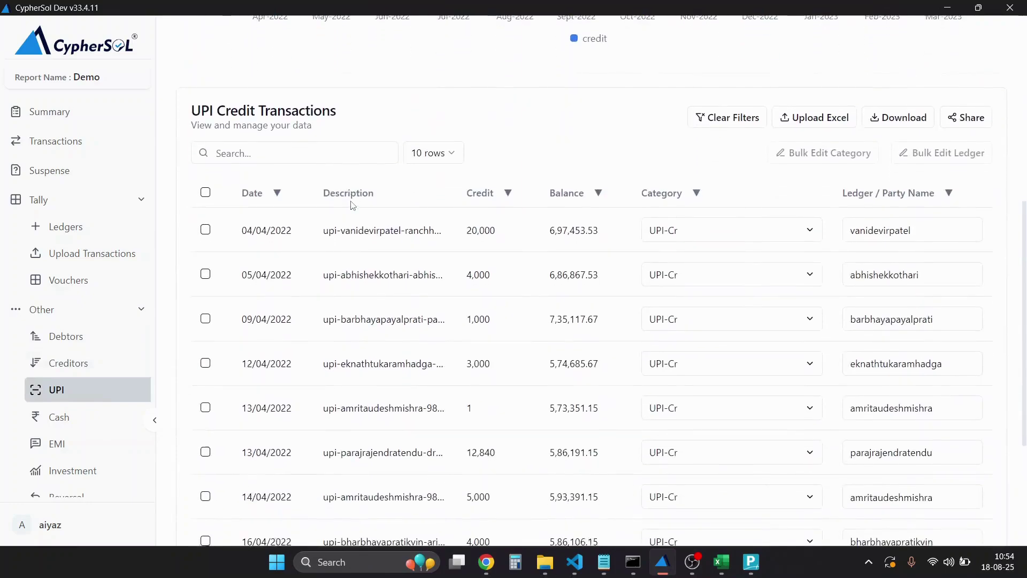
pyautogui.scroll(7, 353, 206)
pyautogui.click(360, 64)
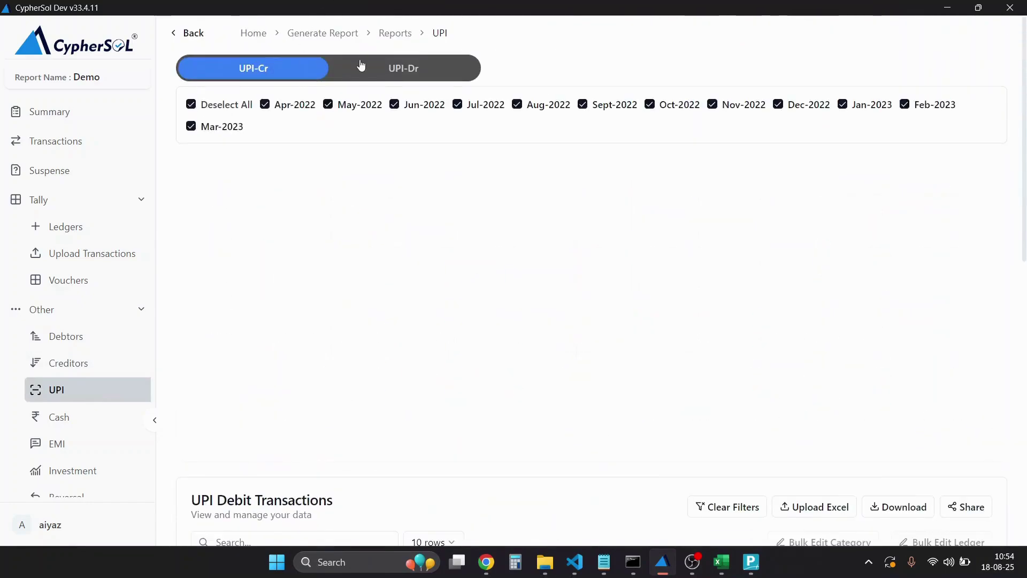
pyautogui.scroll(-7, 451, 298)
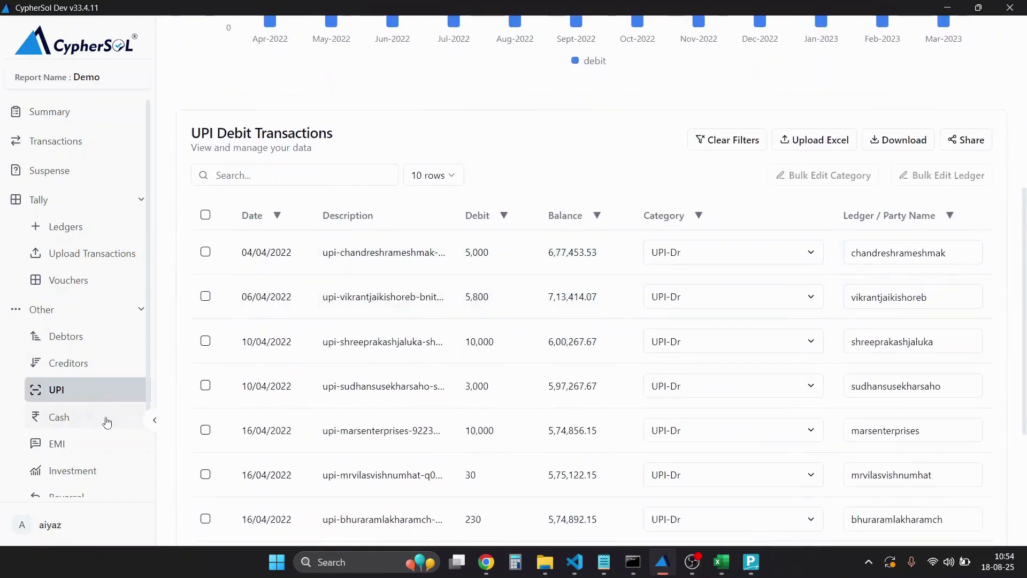
# Examine the Cash report's withdrawal chart and transactions, and its deposit transactions.
pyautogui.click(107, 422)
pyautogui.scroll(-2, 345, 161)
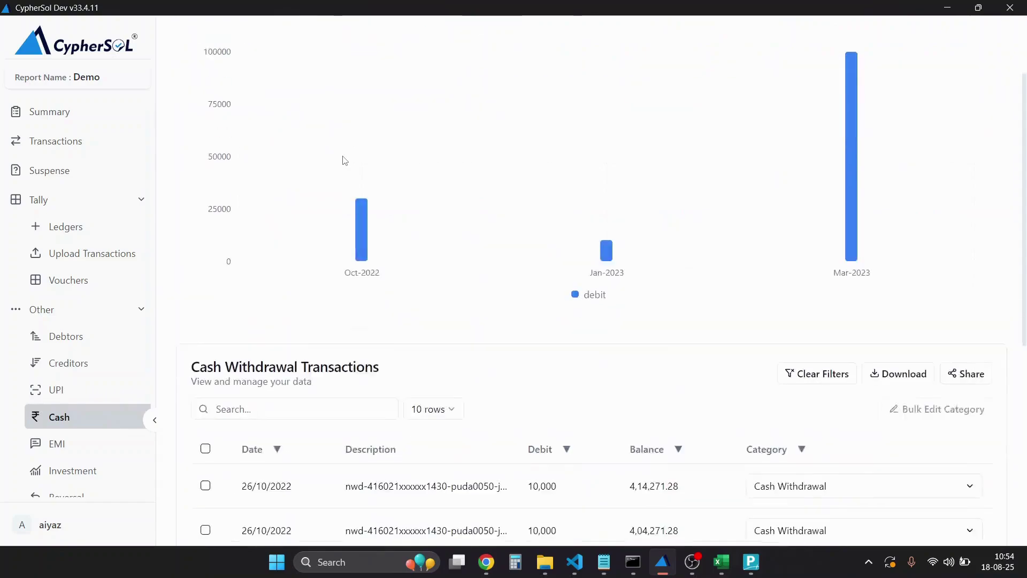
pyautogui.scroll(-3, 346, 161)
pyautogui.scroll(5, 342, 160)
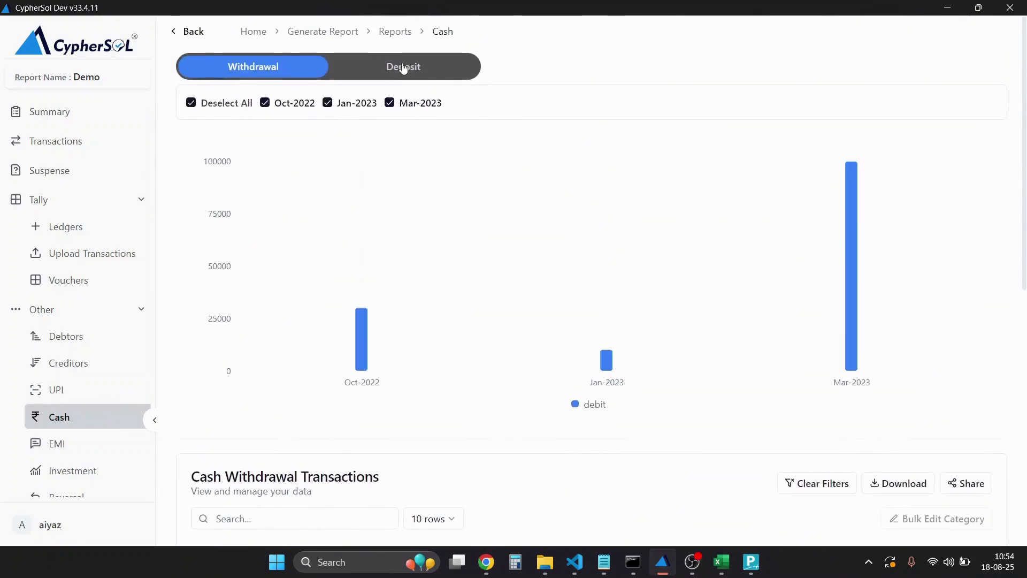
pyautogui.click(403, 68)
pyautogui.scroll(-5, 431, 205)
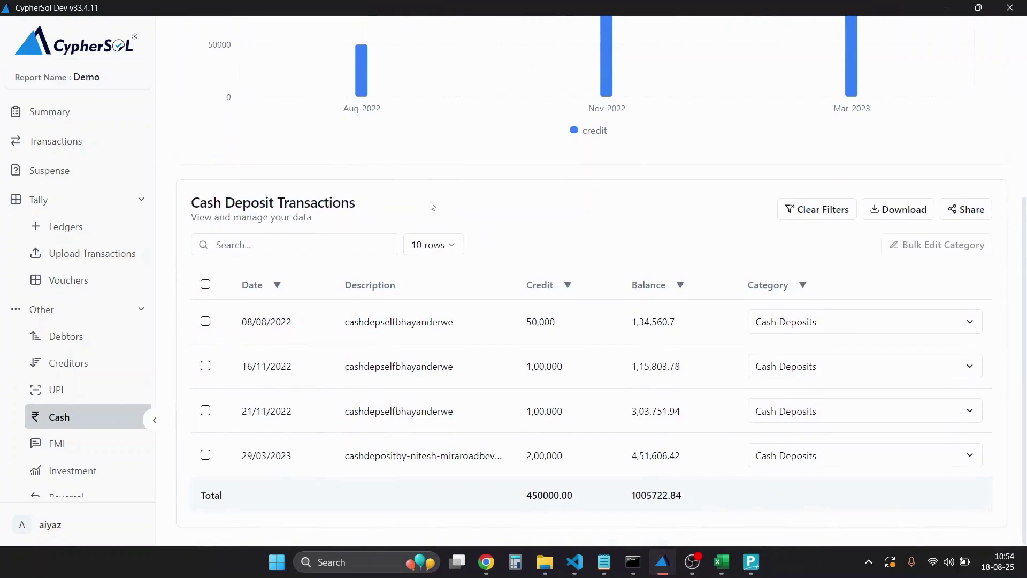
# Examine the EMI report: the Probable EMI chart, the summary with amounts and frequencies, and the EMI transactions.
pyautogui.scroll(-2, 98, 389)
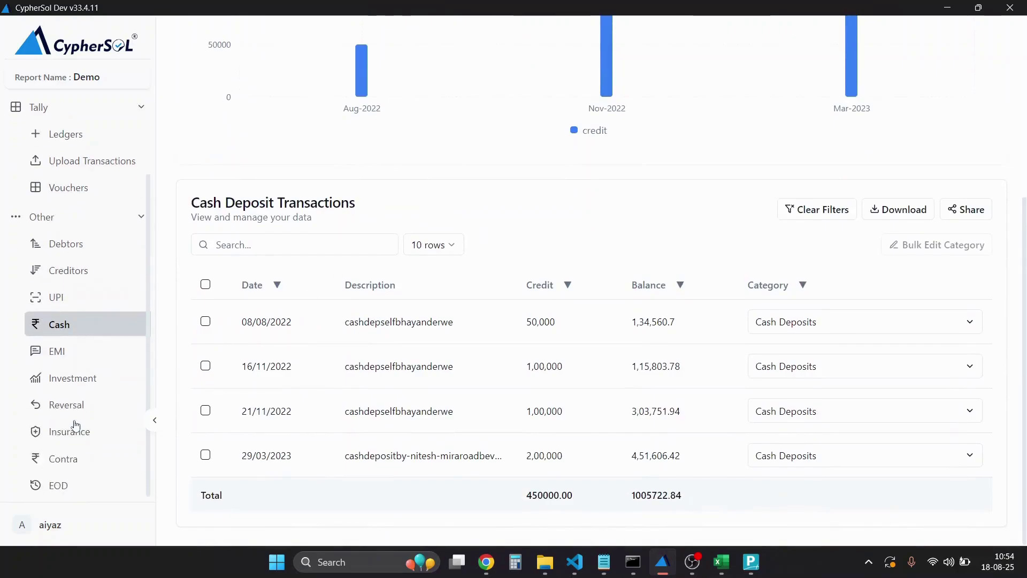
pyautogui.click(99, 359)
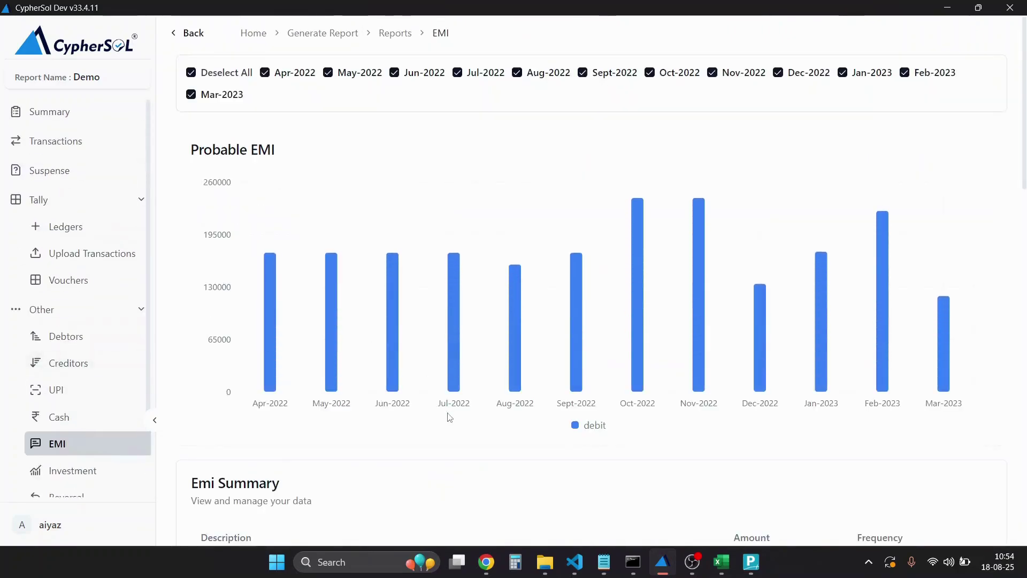
pyautogui.scroll(-3, 449, 417)
pyautogui.scroll(-2, 449, 417)
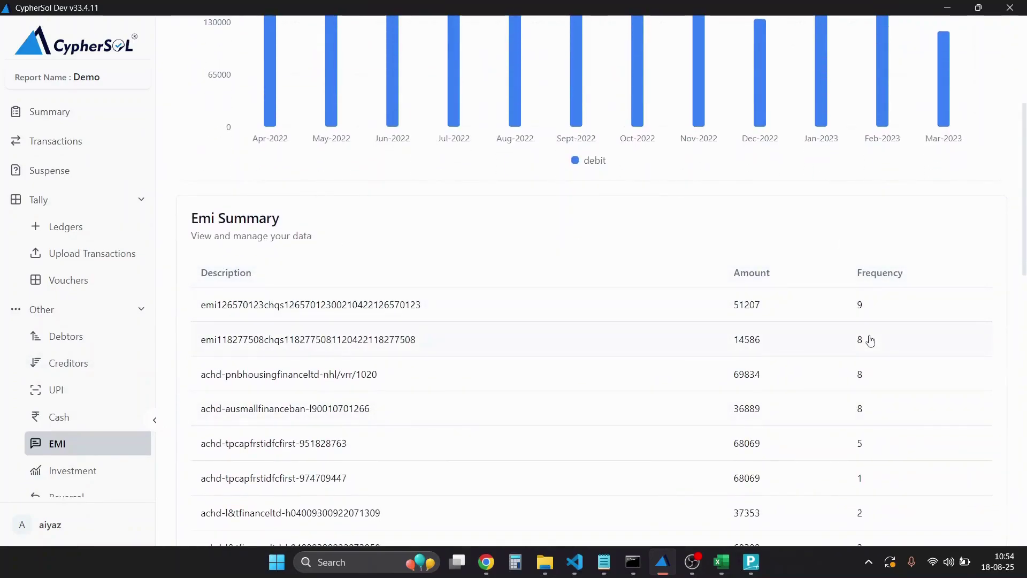
pyautogui.scroll(-1, 872, 339)
pyautogui.scroll(-6, 872, 340)
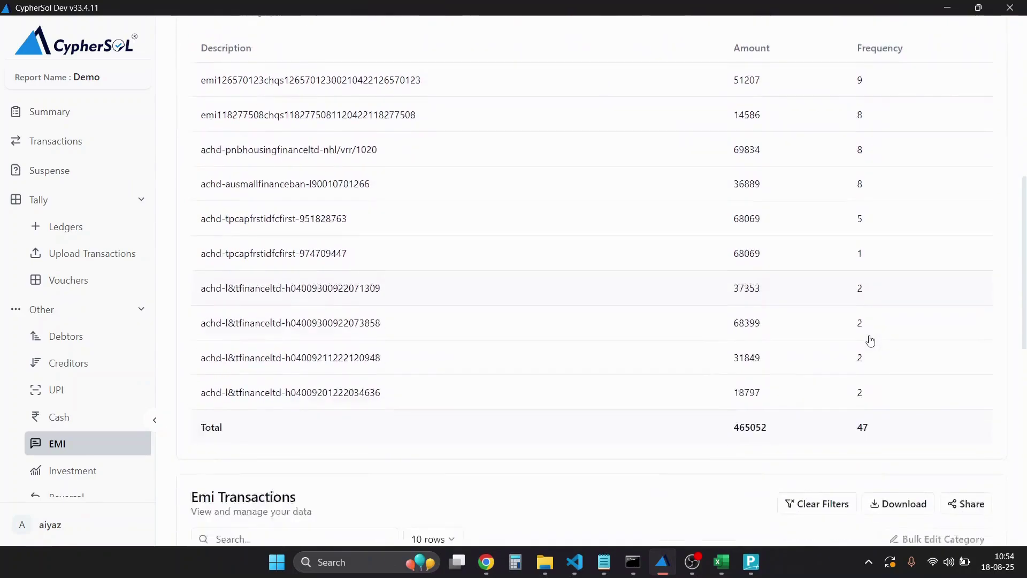
pyautogui.scroll(-4, 738, 390)
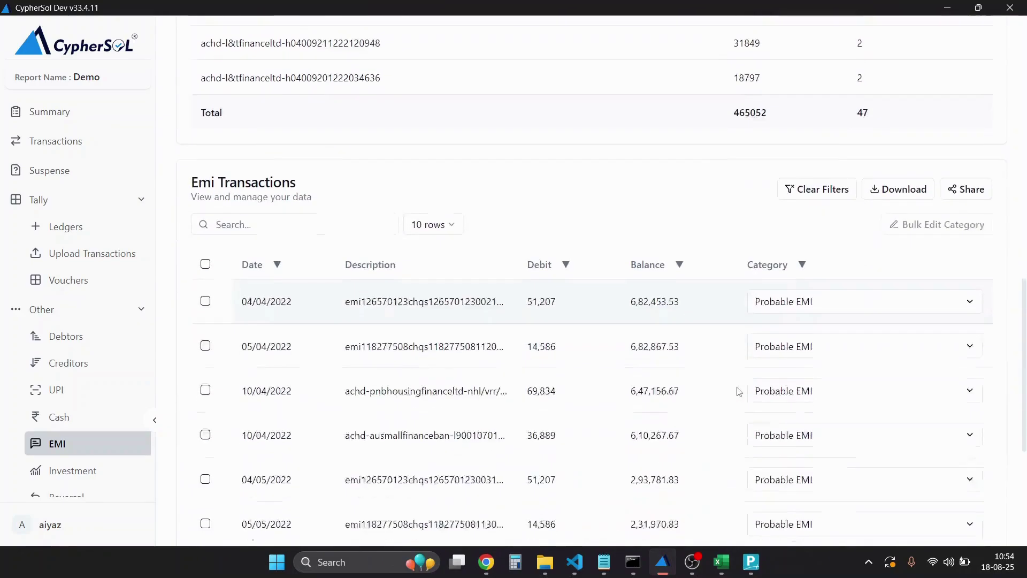
# Examine the Investment report's chart, summary and transactions.
pyautogui.click(117, 480)
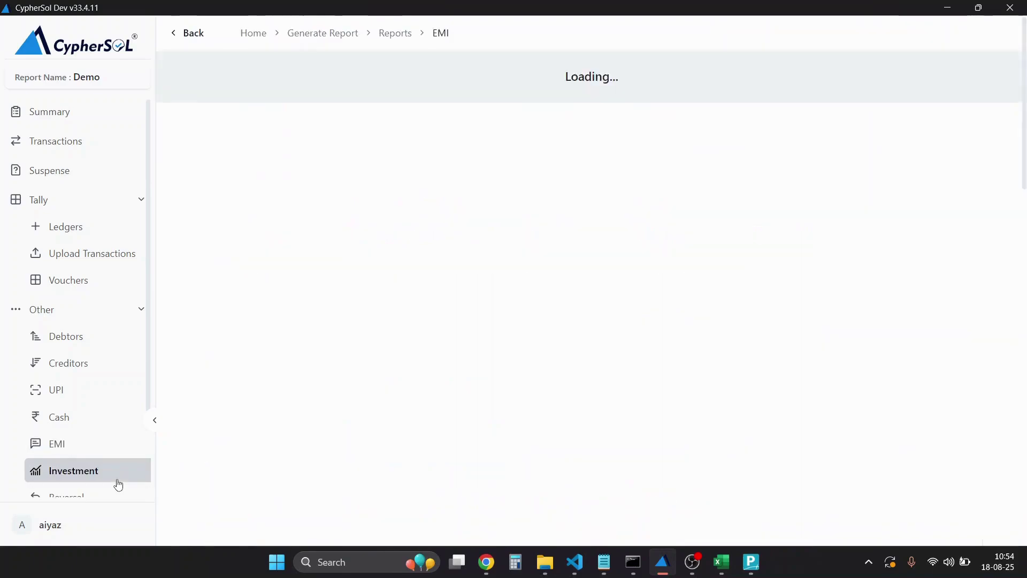
pyautogui.scroll(-2, 454, 321)
pyautogui.scroll(-4, 455, 321)
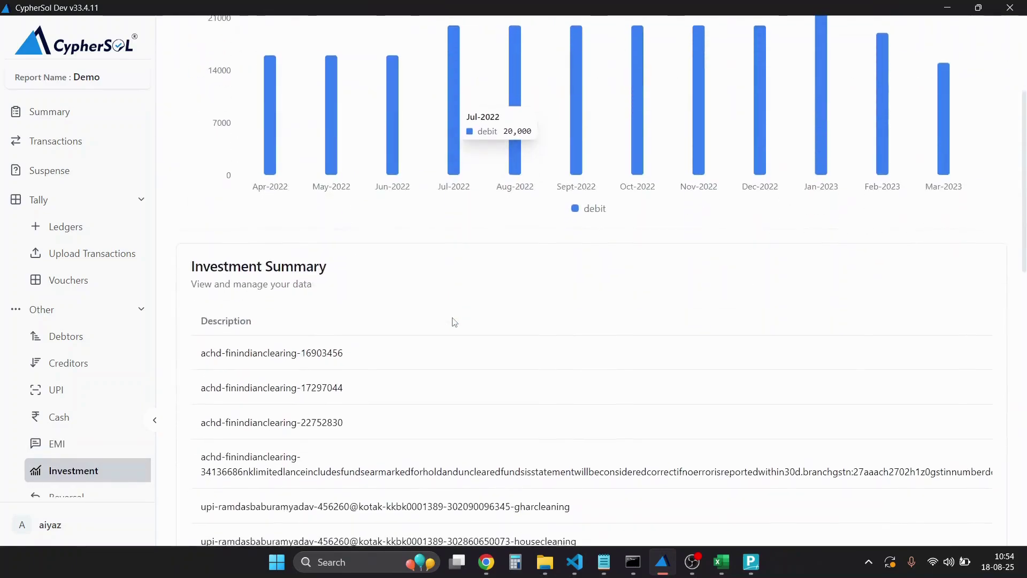
pyautogui.scroll(-2, 542, 436)
pyautogui.scroll(-5, 542, 436)
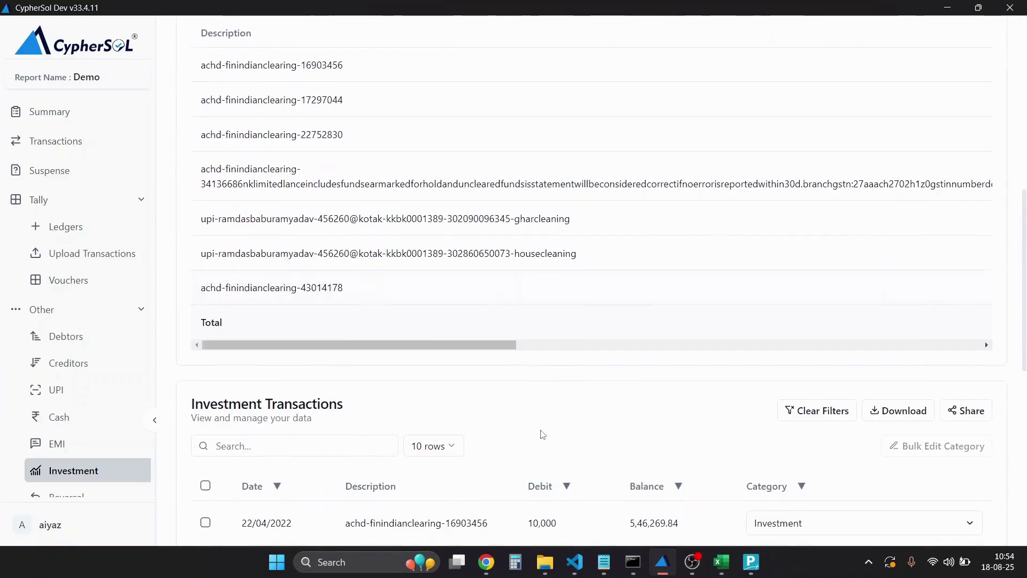
pyautogui.scroll(-2, 542, 429)
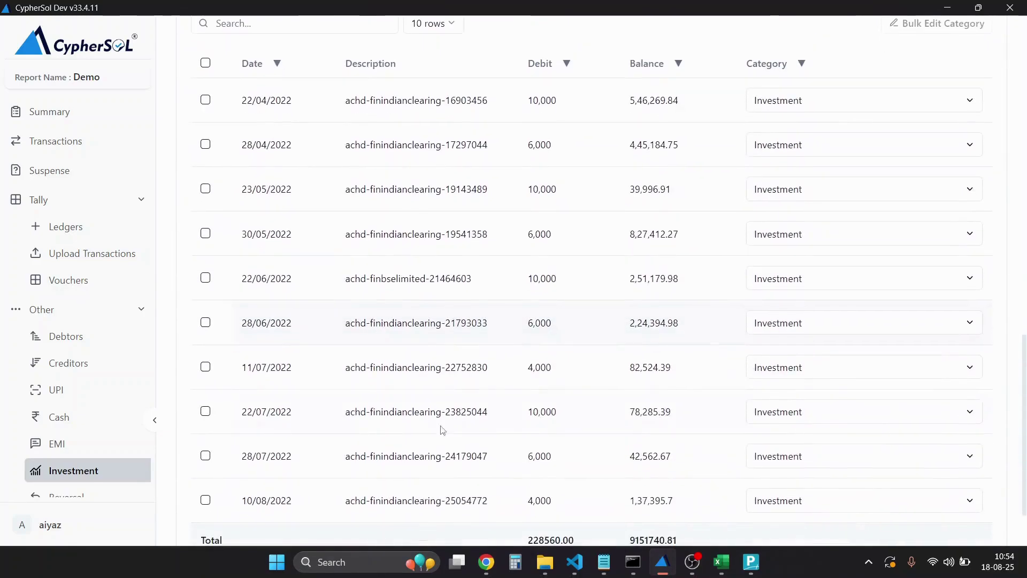
# Examine the Refund/Reversal transactions in the Reversal report.
pyautogui.scroll(-2, 111, 404)
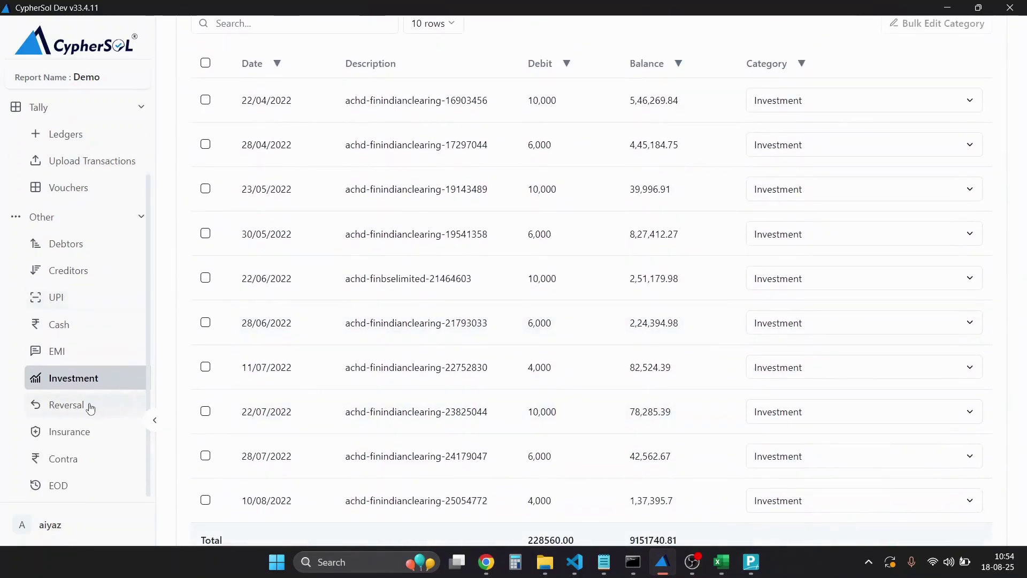
pyautogui.click(89, 406)
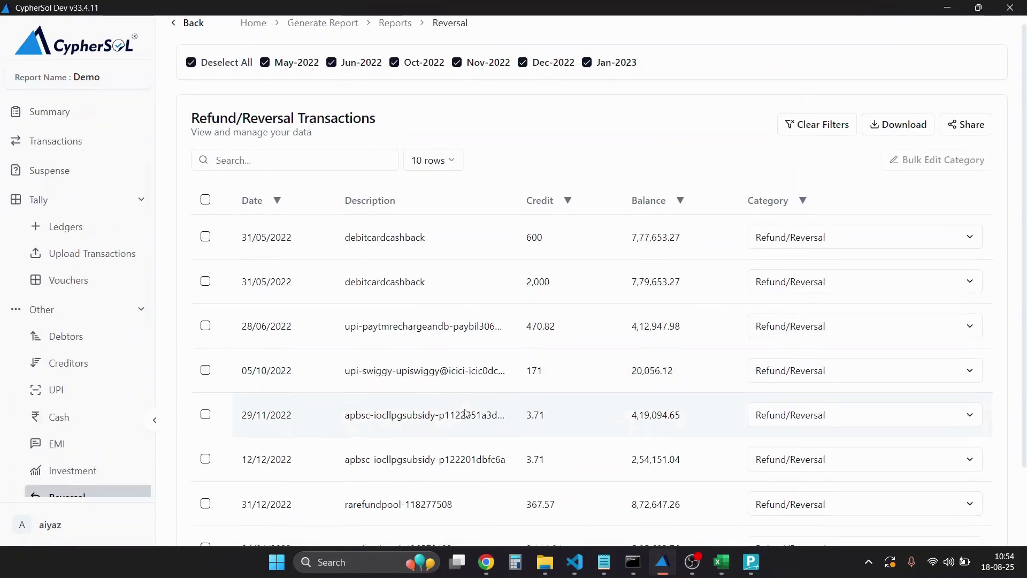
pyautogui.scroll(-2, 466, 413)
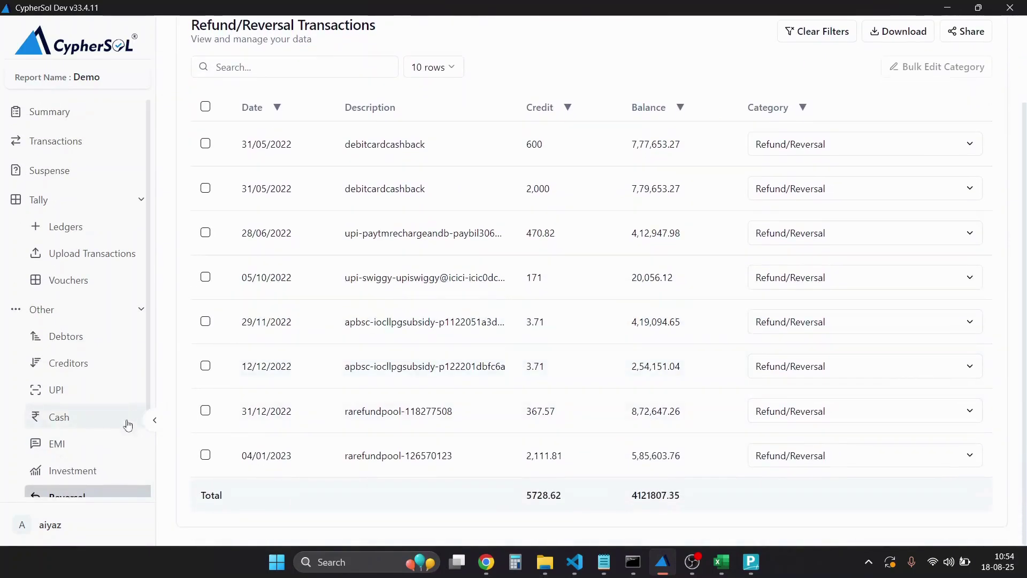
# Examine the Insurance report's chart and summary.
pyautogui.scroll(-2, 128, 426)
pyautogui.click(88, 432)
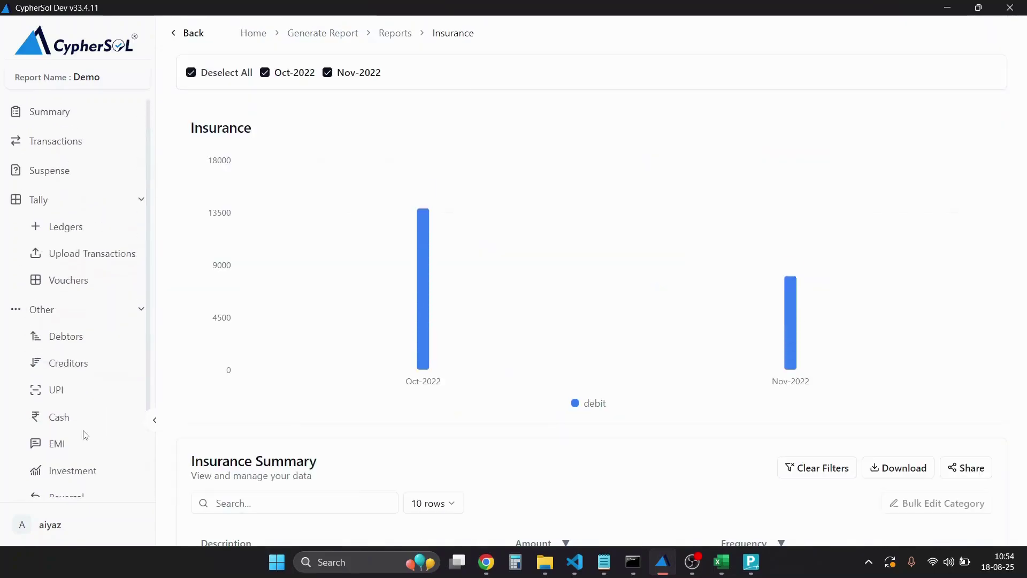
pyautogui.scroll(-5, 351, 491)
# Examine the Contra report's list of transactions.
pyautogui.scroll(-2, 91, 466)
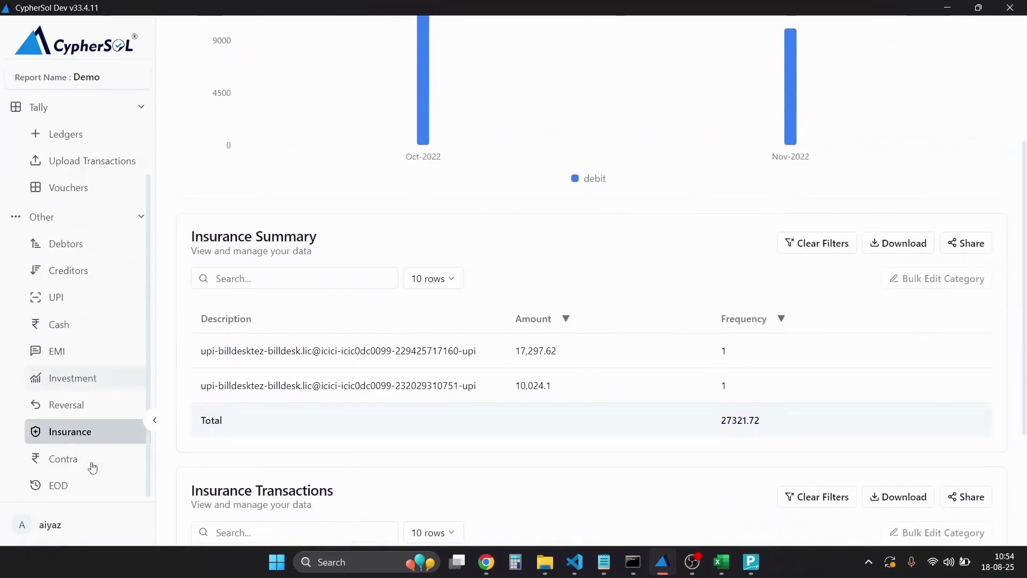
pyautogui.click(92, 467)
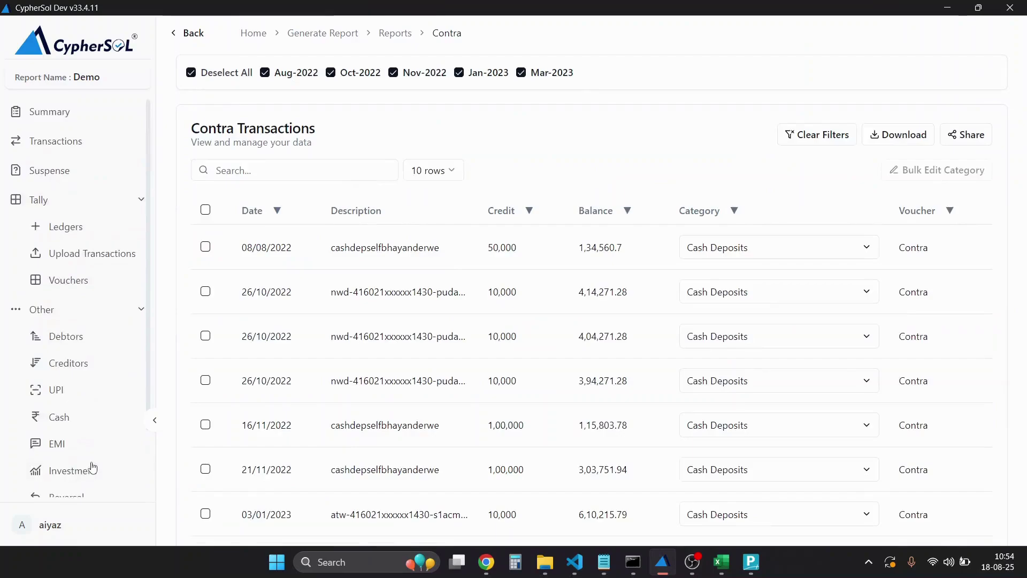
pyautogui.scroll(-3, 314, 385)
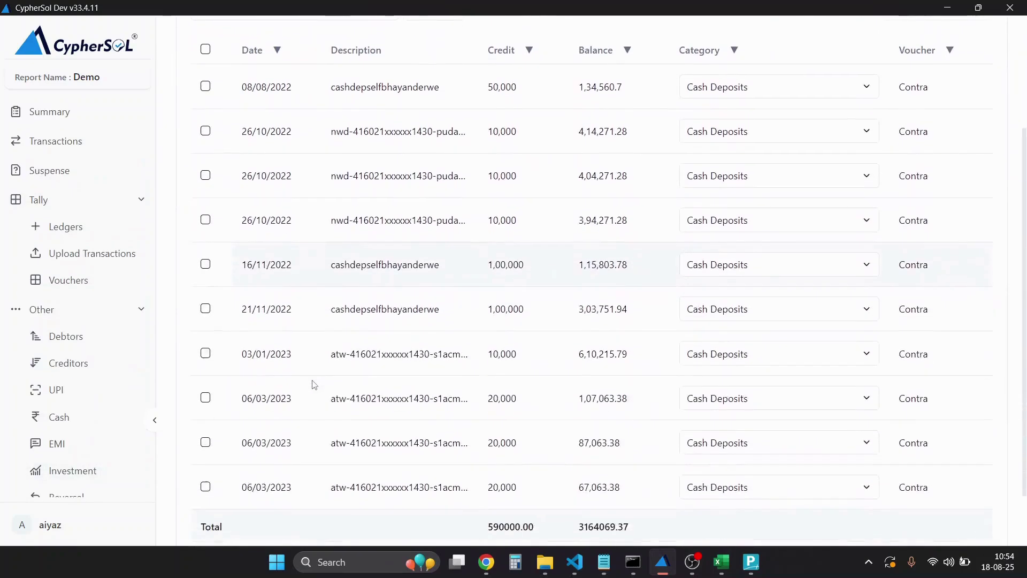
# Examine the EOD report's balance chart and day-by-day table, and return to the home dashboard.
pyautogui.scroll(5, 314, 385)
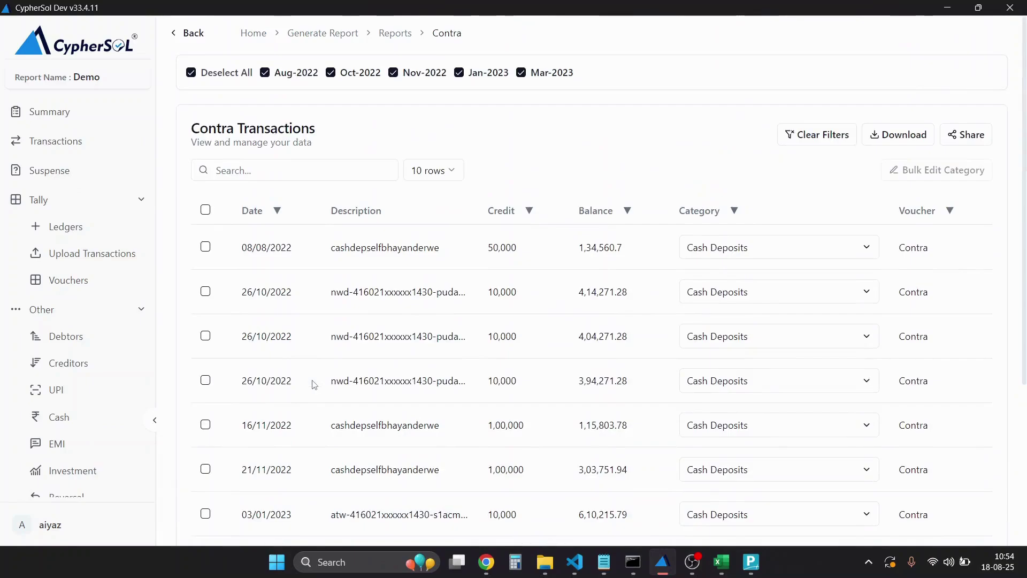
pyautogui.scroll(-2, 90, 339)
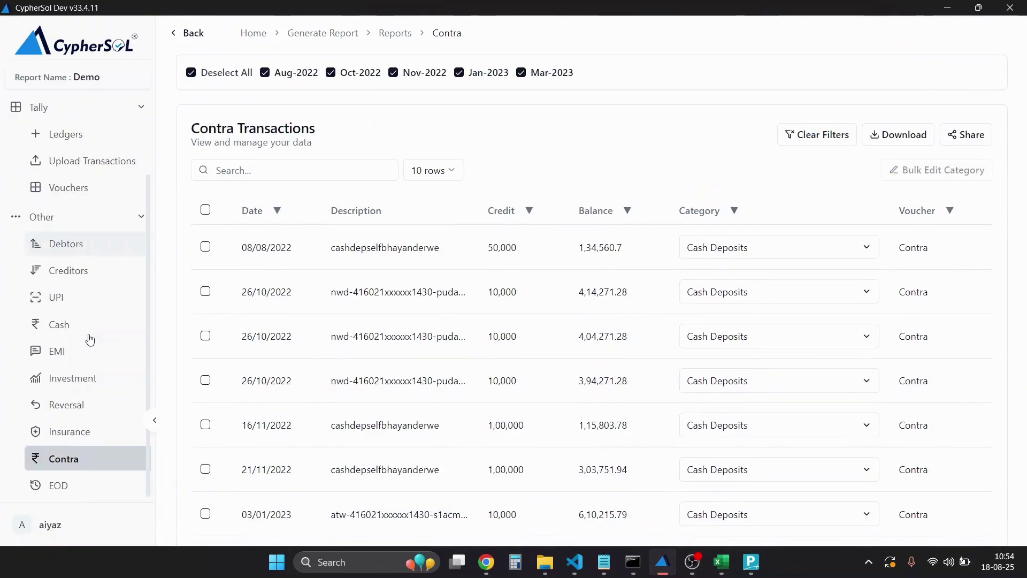
pyautogui.click(90, 489)
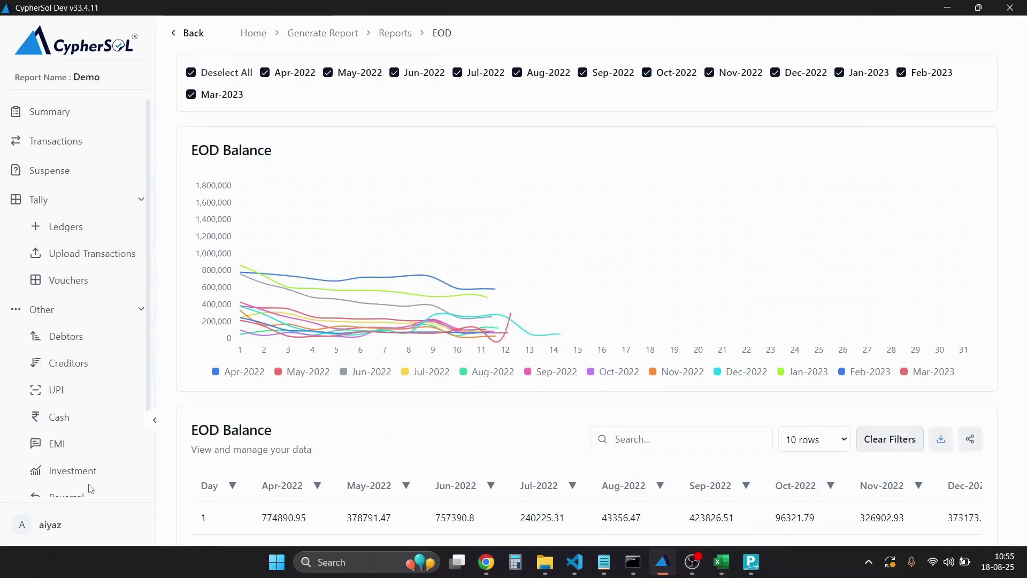
pyautogui.scroll(-5, 302, 466)
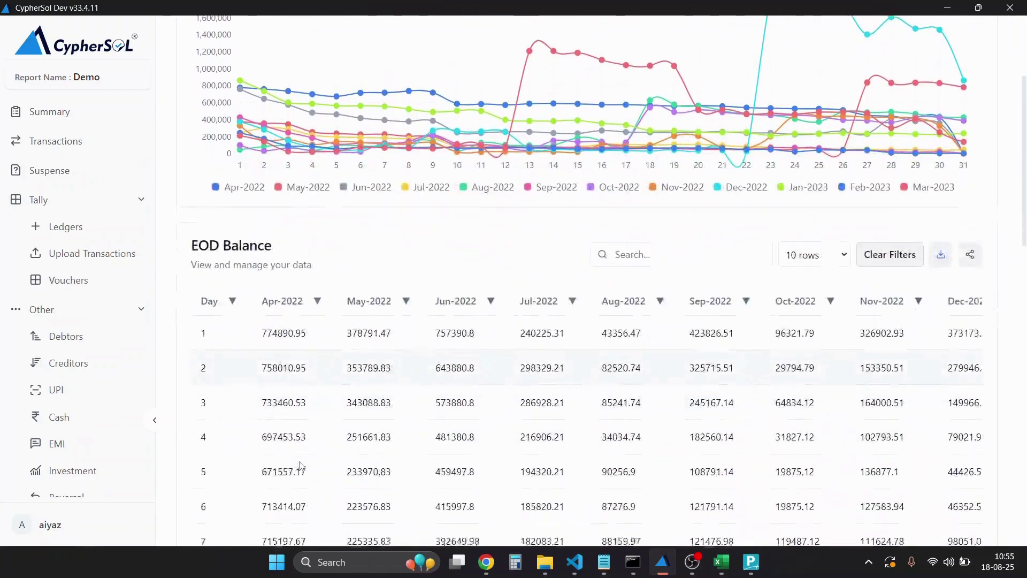
pyautogui.scroll(-6, 300, 462)
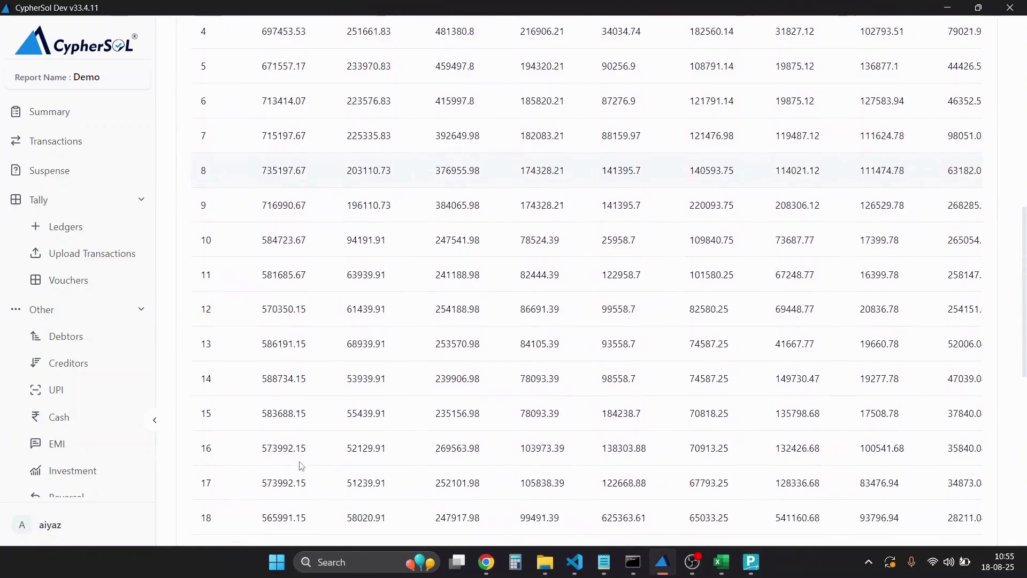
pyautogui.scroll(12, 299, 466)
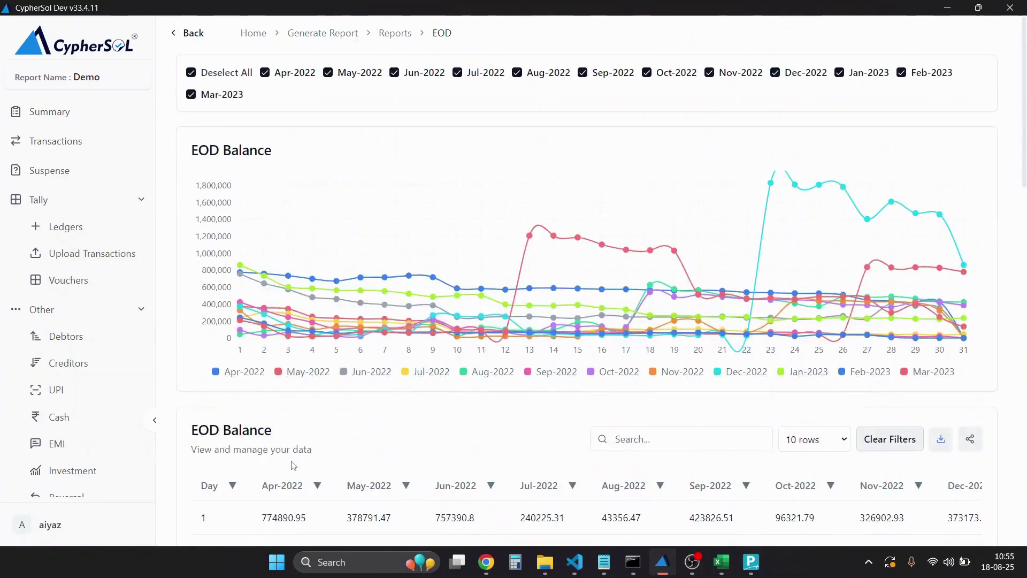
pyautogui.click(250, 34)
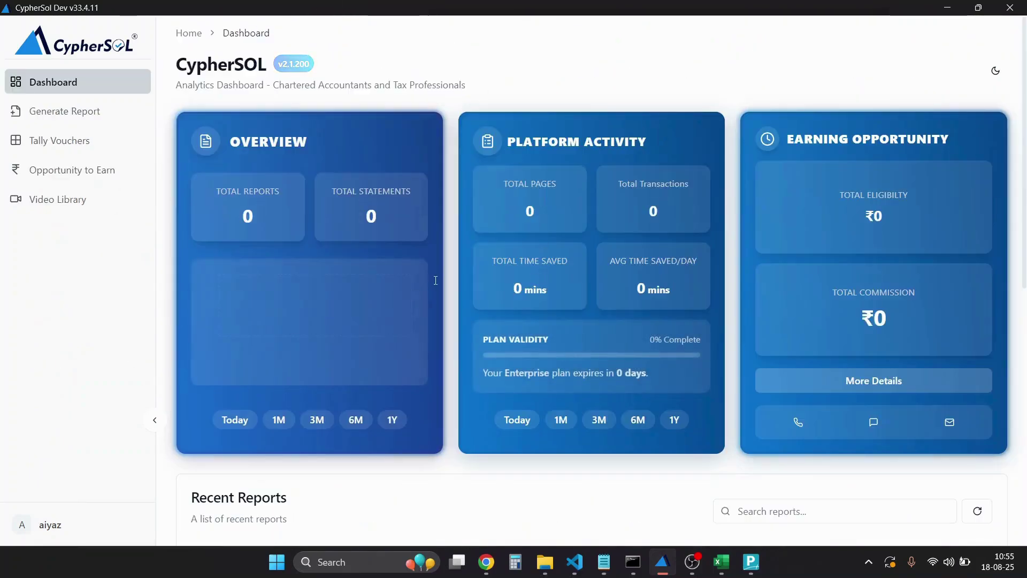